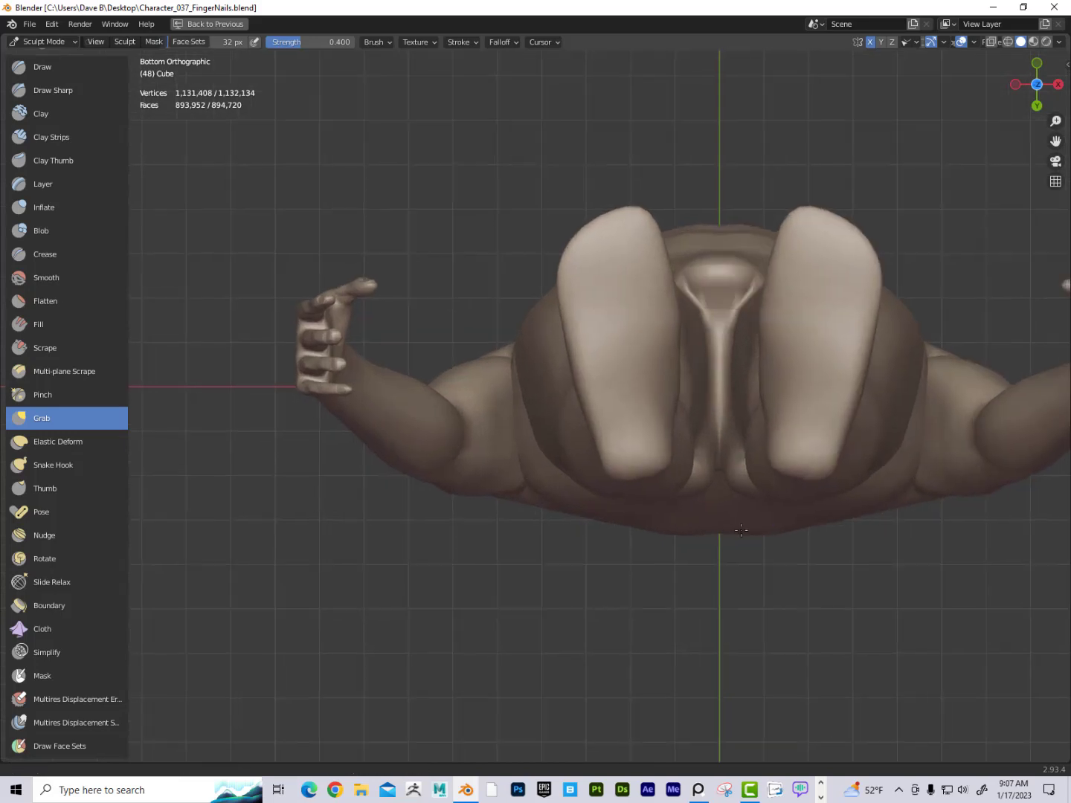
Reshape the toe end and outer edge of both soles with the Grab brush at an 82 px radius
{"action": "middle_click_drag", "start_coordinate": [713, 504], "coordinate": [591, 538], "text": "shift"}
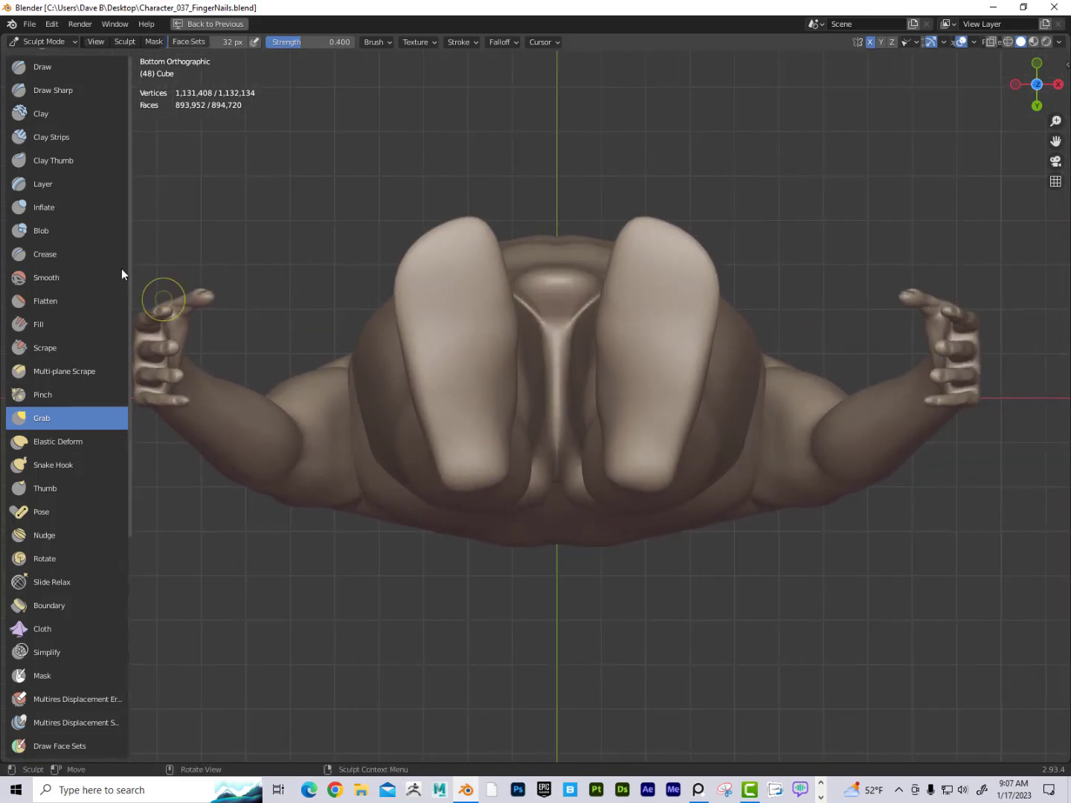
{"action": "key", "text": "f"}
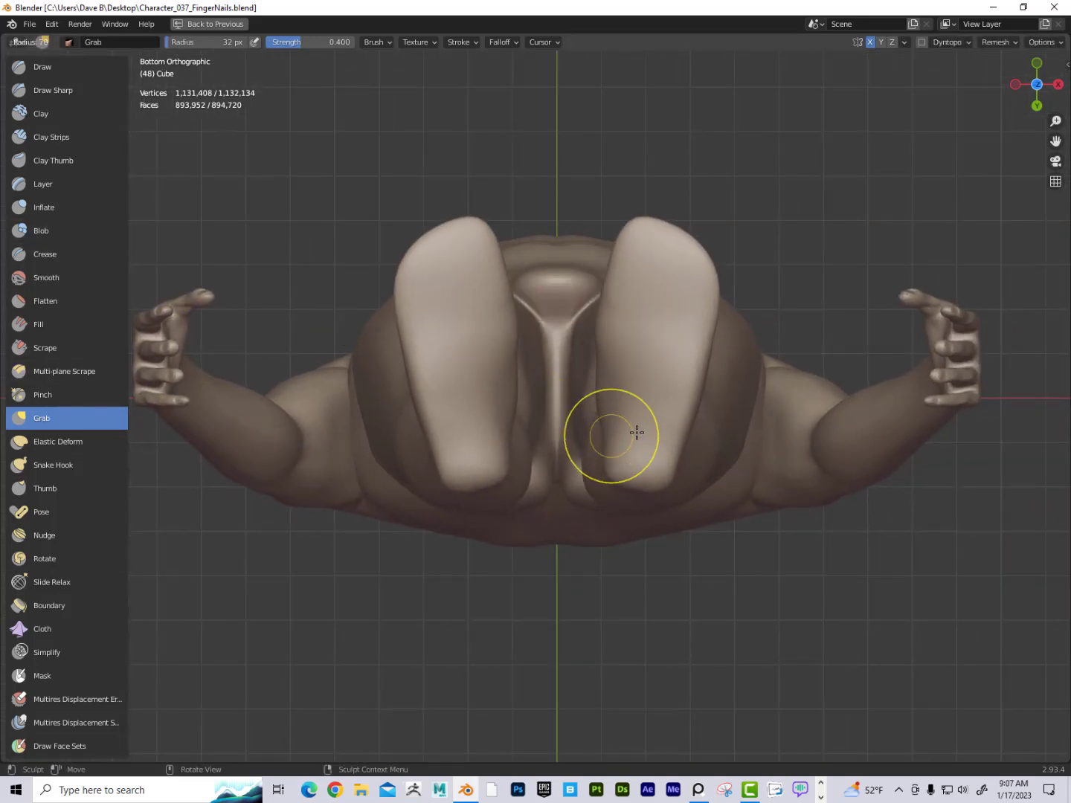
{"action": "left_click", "coordinate": [637, 431]}
{"action": "mouse_move", "coordinate": [600, 391]}
{"action": "left_mouse_down"}
{"action": "mouse_move", "coordinate": [612, 382]}
{"action": "mouse_move", "coordinate": [614, 236]}
{"action": "mouse_move", "coordinate": [646, 207]}
{"action": "mouse_move", "coordinate": [699, 216]}
{"action": "mouse_move", "coordinate": [697, 244]}
{"action": "left_mouse_up"}
{"action": "left_click", "coordinate": [608, 336]}
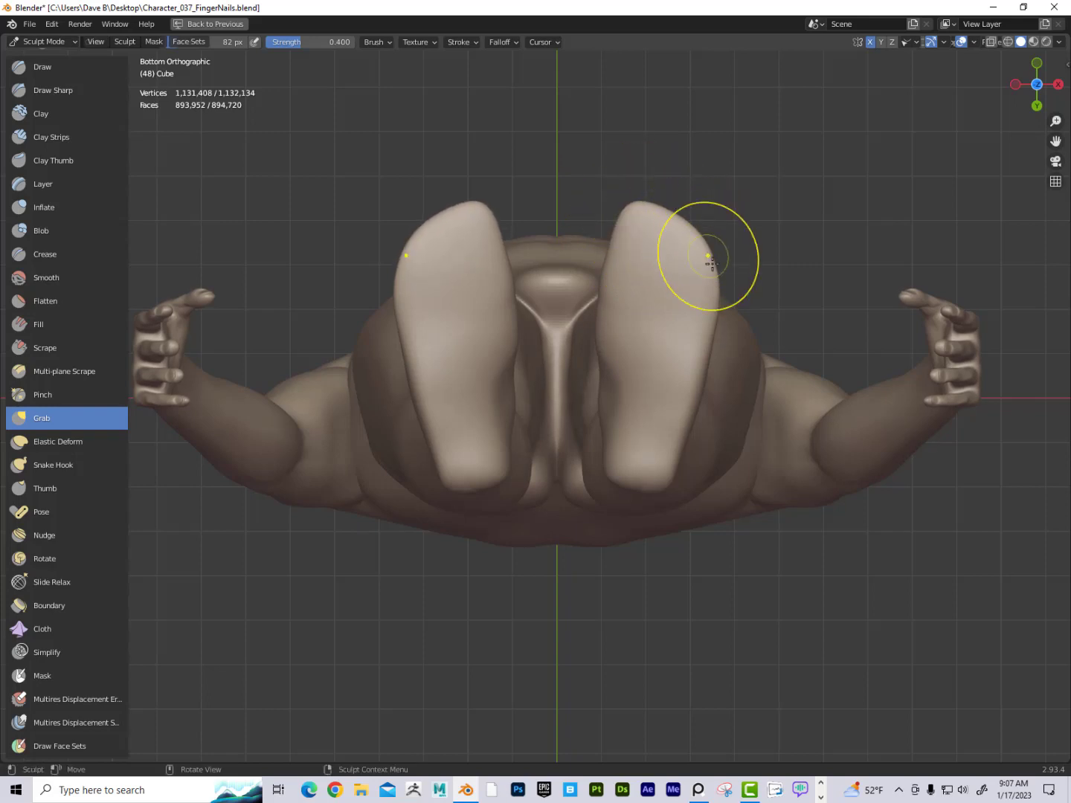
Refine the inner edge and the heel of the soles with the Grab brush at a 65 px radius
{"action": "key", "text": "f"}
{"action": "left_click", "coordinate": [609, 320]}
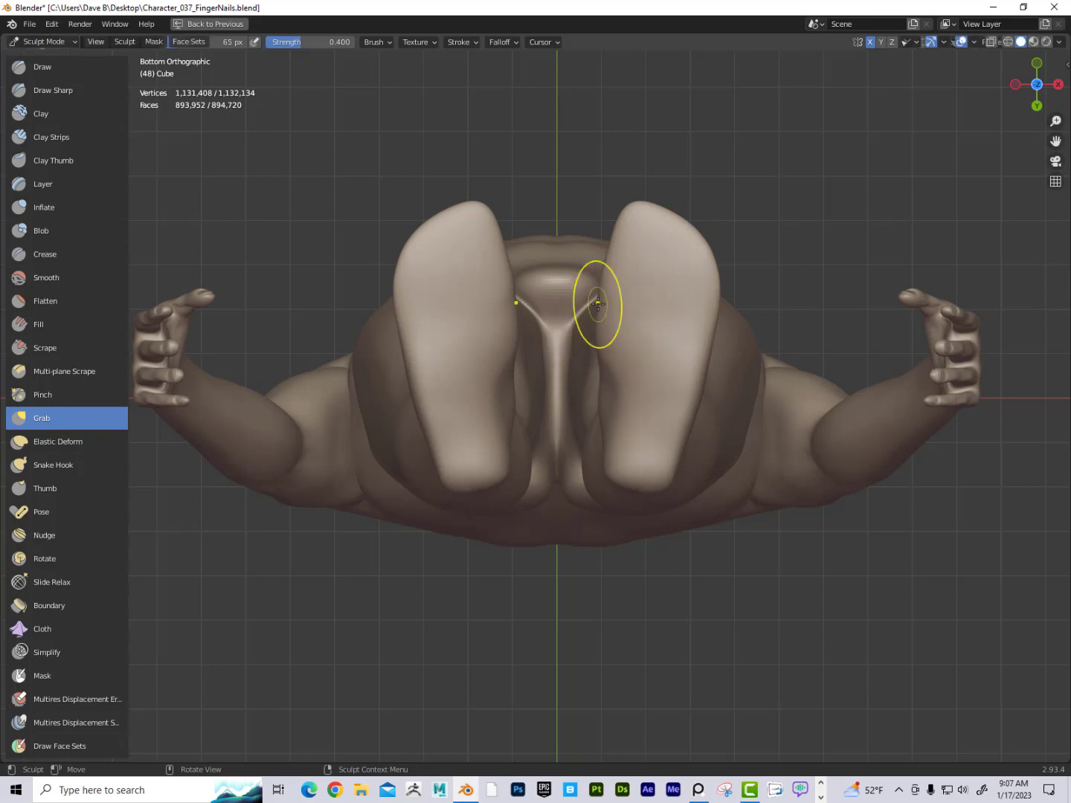
{"action": "left_click_drag", "start_coordinate": [597, 304], "coordinate": [609, 249]}
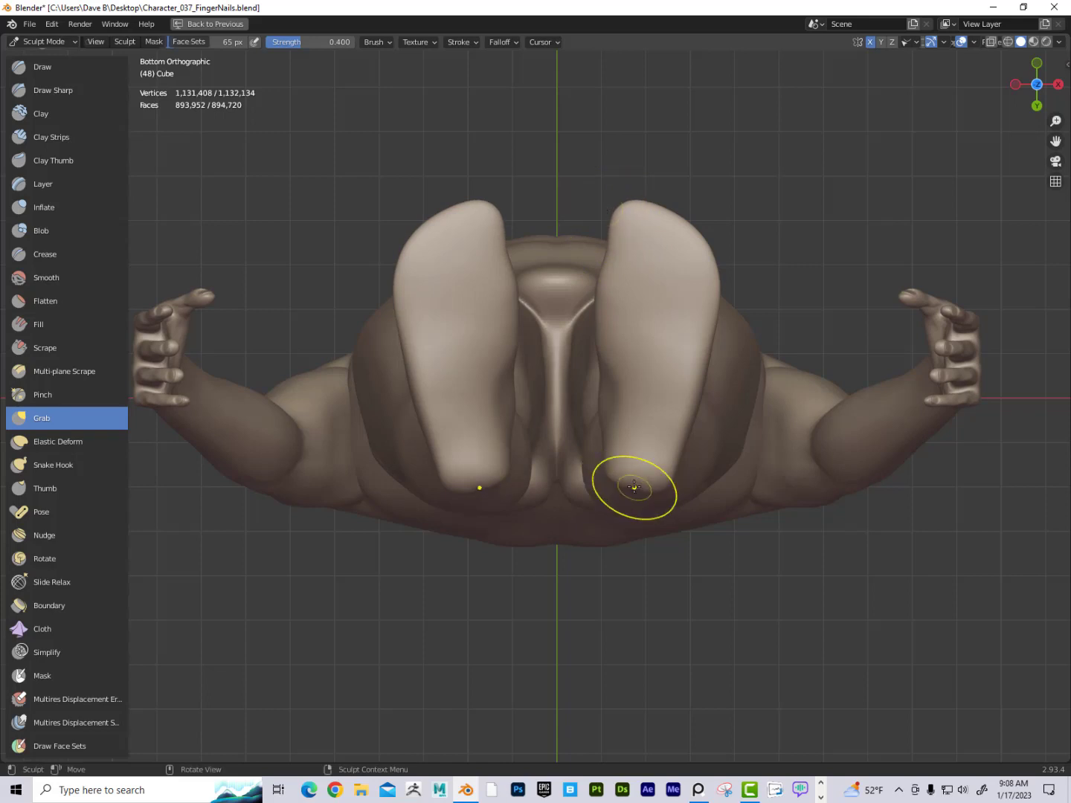
{"action": "mouse_move", "coordinate": [634, 487]}
{"action": "left_mouse_down"}
{"action": "mouse_move", "coordinate": [626, 497]}
{"action": "mouse_move", "coordinate": [608, 452]}
{"action": "left_mouse_up"}
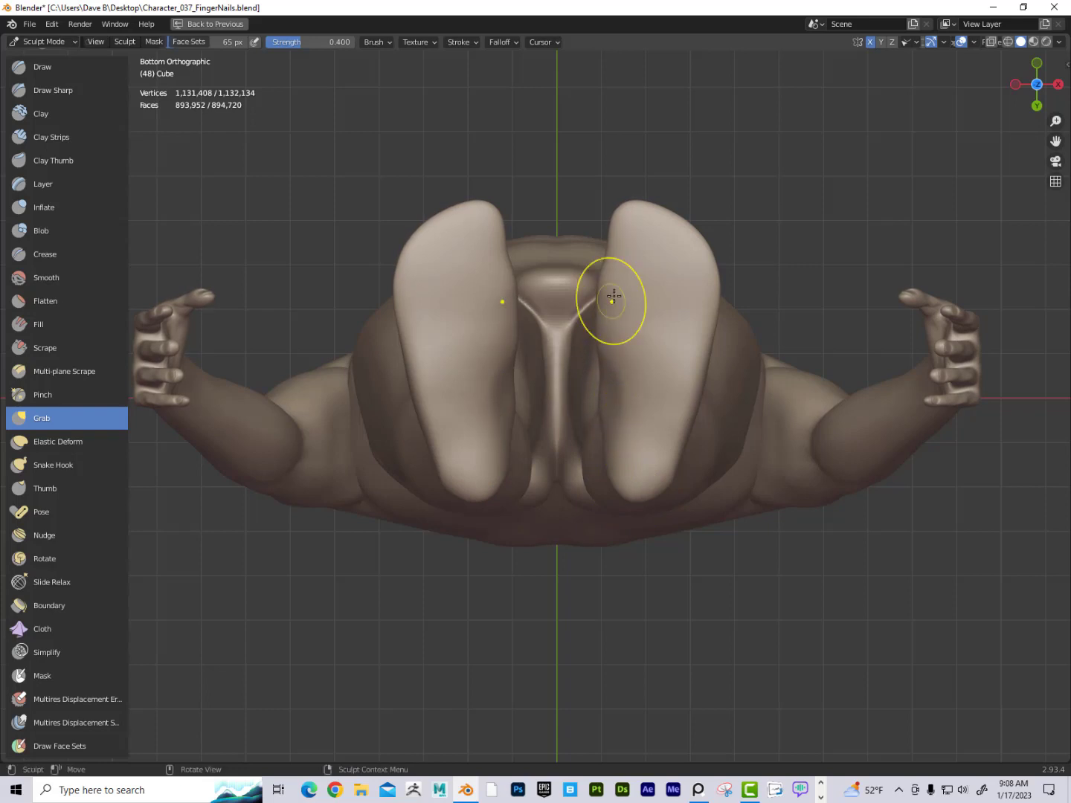
{"action": "left_click_drag", "start_coordinate": [611, 267], "coordinate": [606, 260]}
{"action": "left_click_drag", "start_coordinate": [605, 319], "coordinate": [613, 344]}
{"action": "left_click_drag", "start_coordinate": [608, 316], "coordinate": [609, 311]}
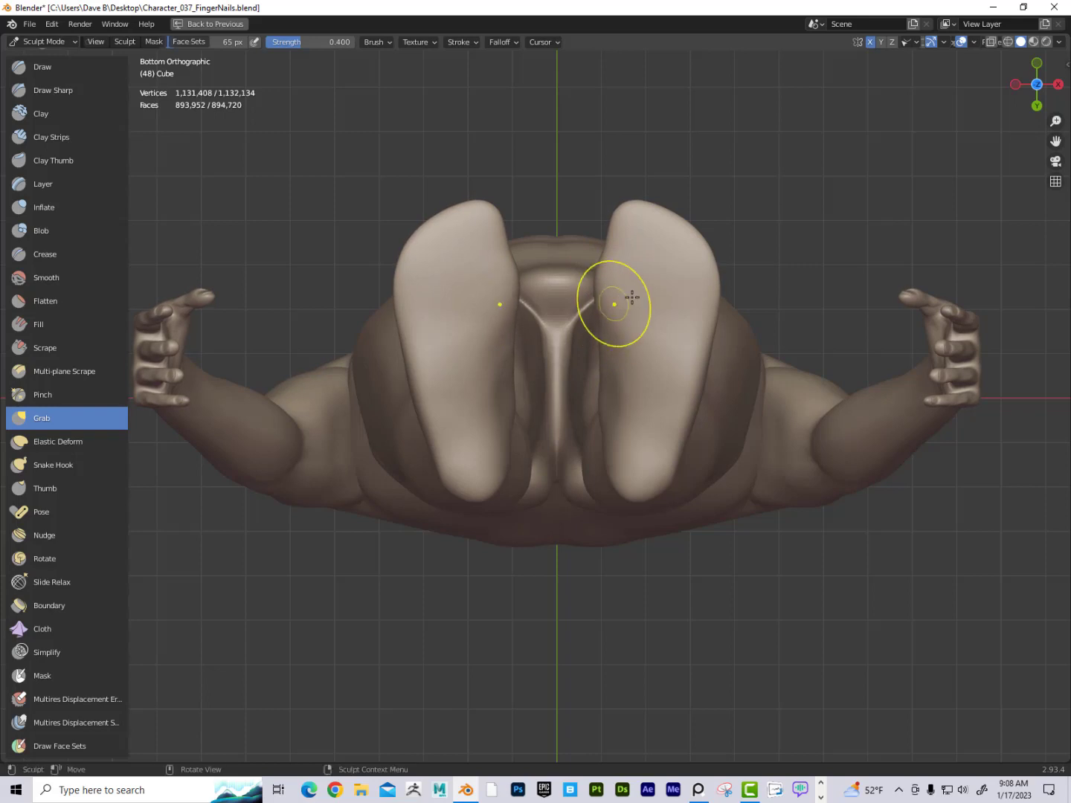
With the Grab brush at 79 px, shape the outer edge of the soles and extend the toe tips forward
{"action": "key", "text": "f"}
{"action": "left_click", "coordinate": [762, 397]}
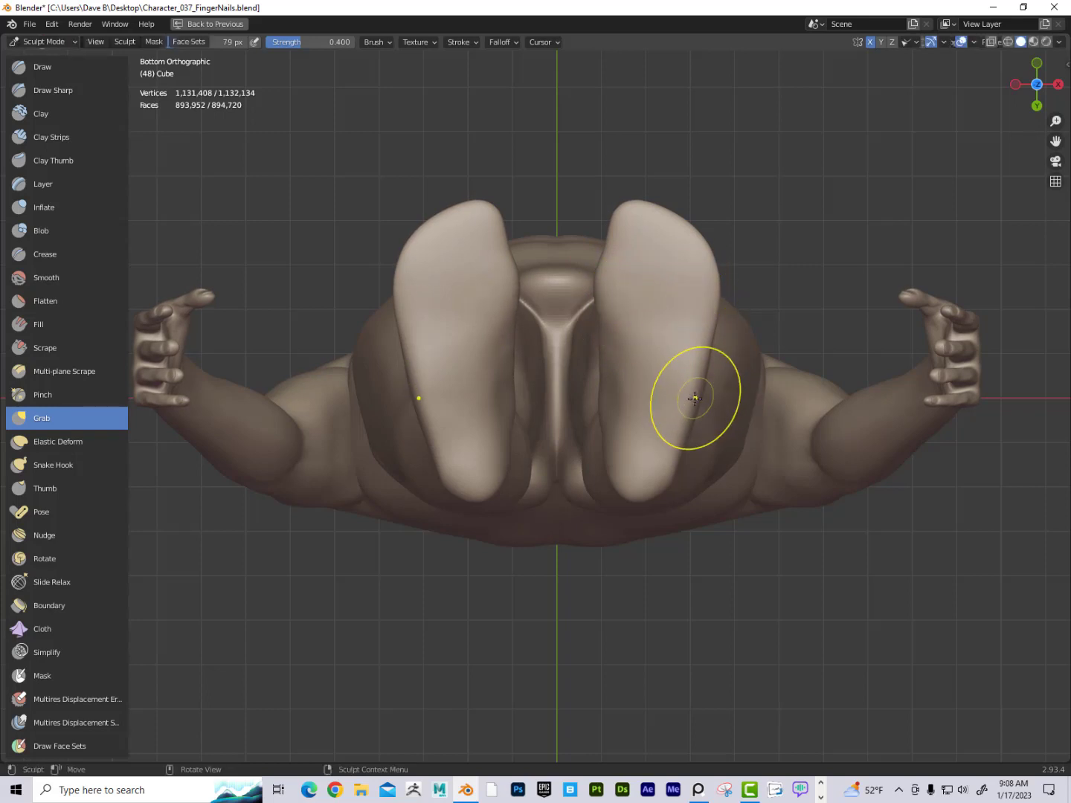
{"action": "mouse_move", "coordinate": [694, 397]}
{"action": "left_mouse_down"}
{"action": "mouse_move", "coordinate": [687, 416]}
{"action": "mouse_move", "coordinate": [711, 313]}
{"action": "left_mouse_up"}
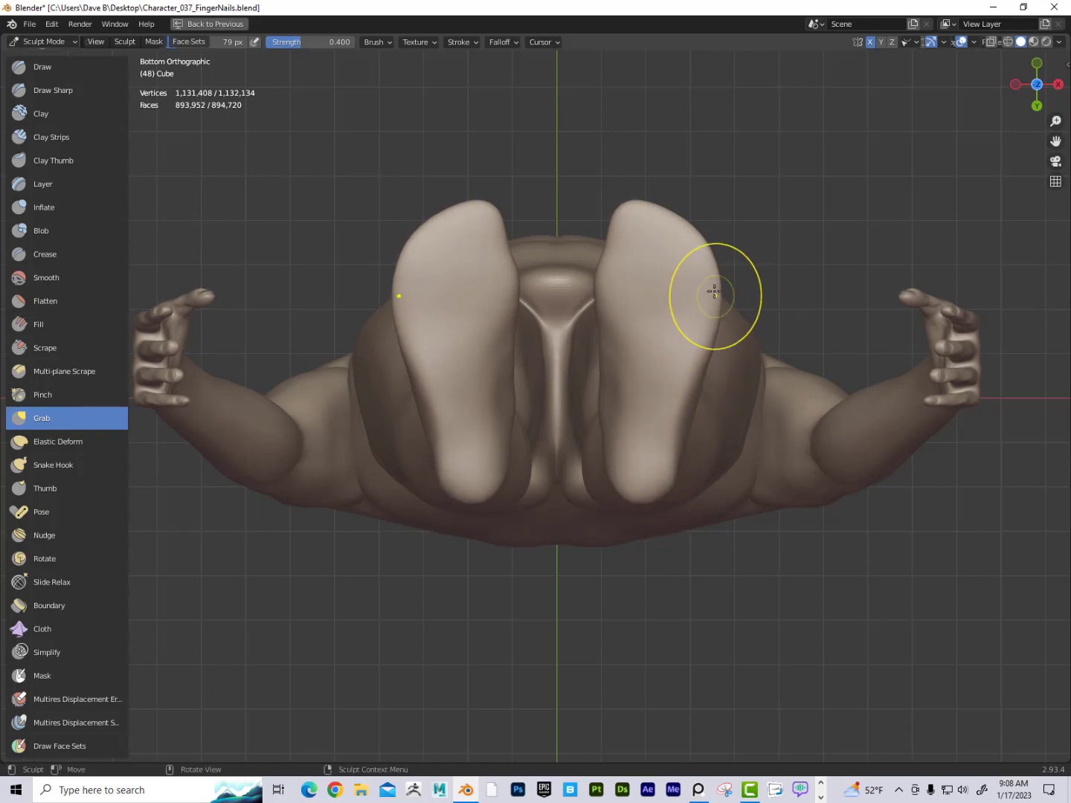
{"action": "left_click_drag", "start_coordinate": [636, 205], "coordinate": [641, 195]}
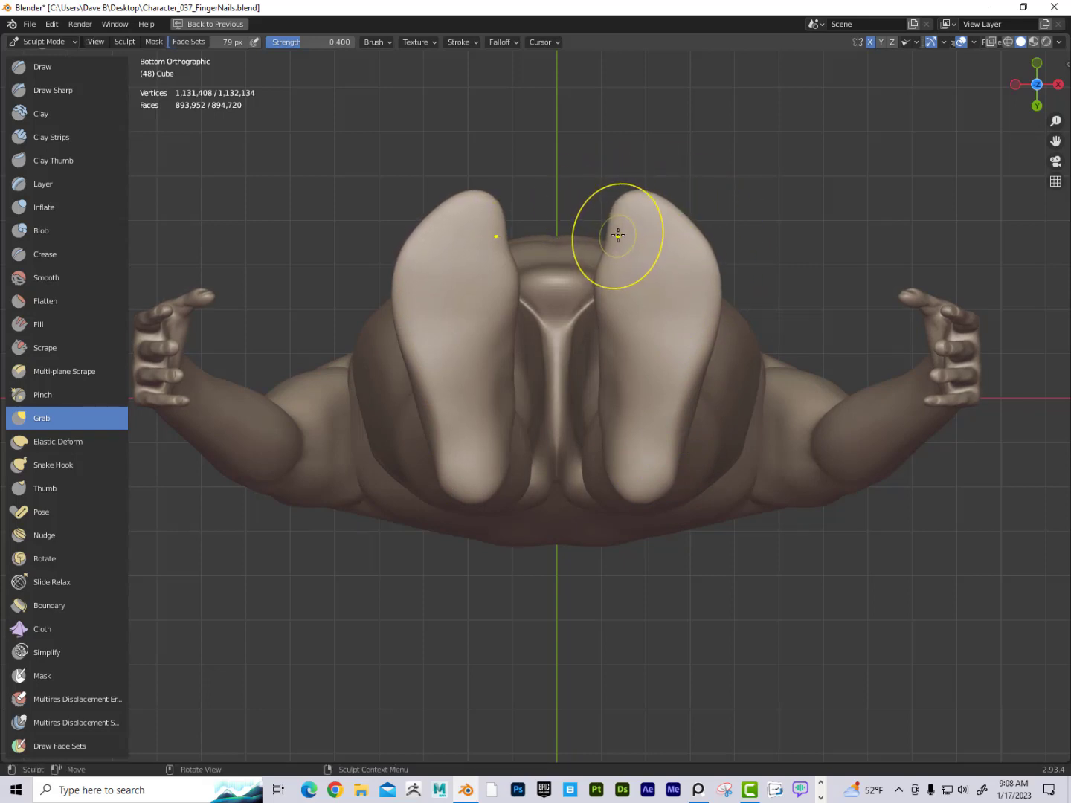
Adjust the inner edge of the soles around the big toe and ball, undoing the last unwanted stroke
{"action": "left_click_drag", "start_coordinate": [621, 207], "coordinate": [605, 252]}
{"action": "left_click_drag", "start_coordinate": [609, 306], "coordinate": [607, 308]}
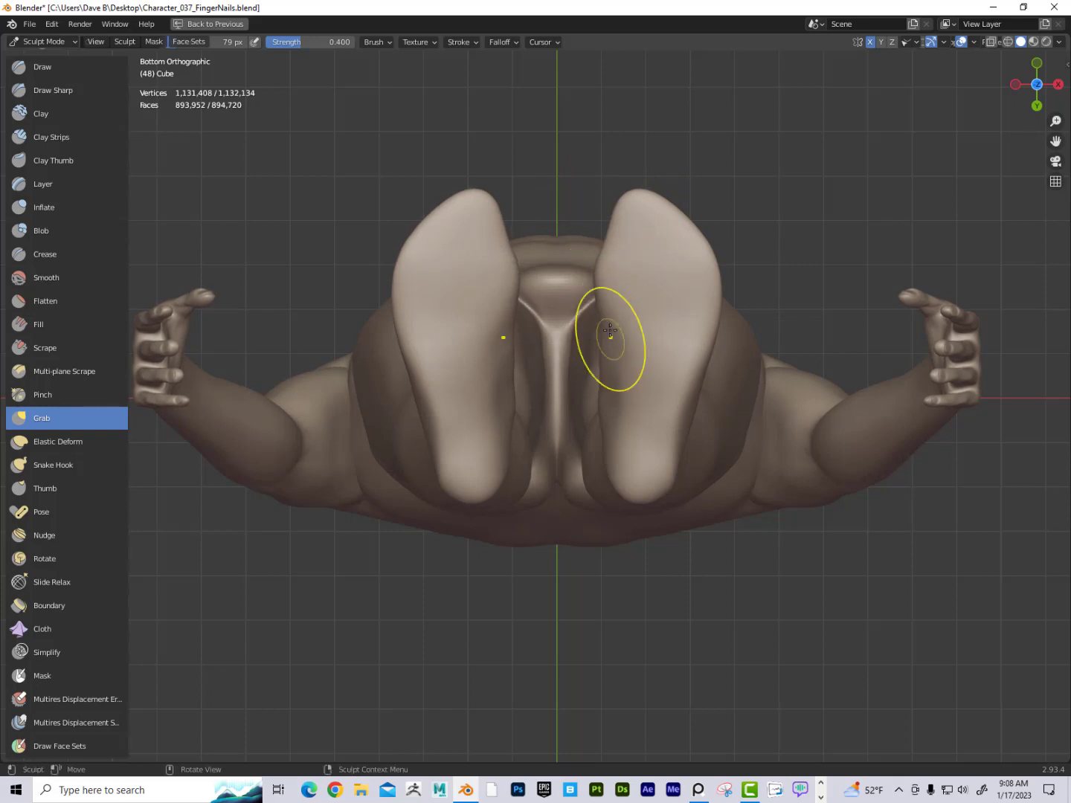
{"action": "left_click_drag", "start_coordinate": [609, 246], "coordinate": [628, 198]}
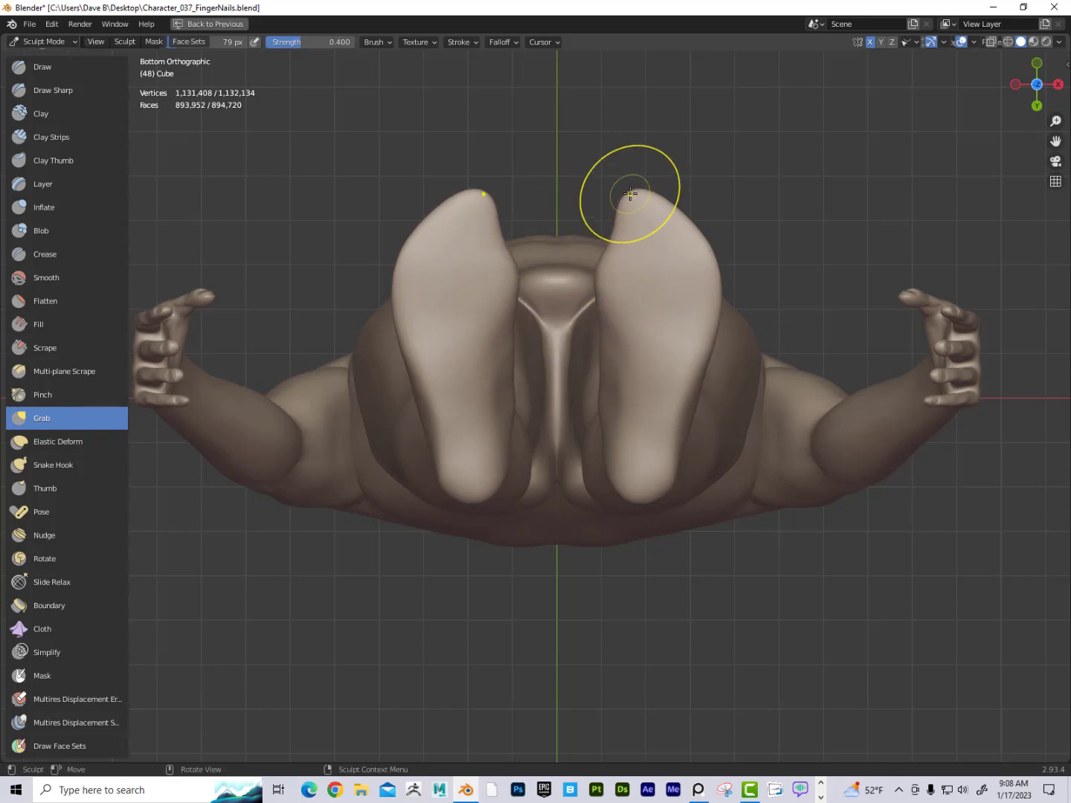
{"action": "key", "text": "ctrl+z"}
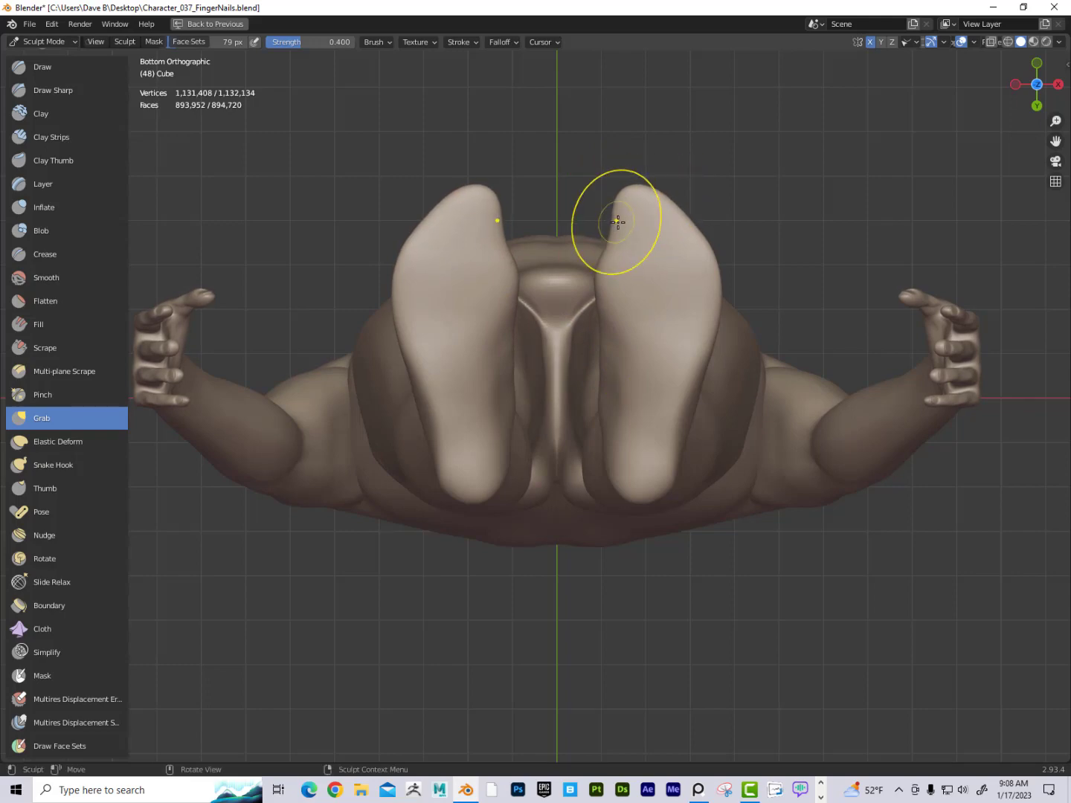
Even out the bump on the inner side of the forefoot from the front with the Grab brush at 52 px
{"action": "middle_click_drag", "start_coordinate": [753, 248], "coordinate": [760, 445]}
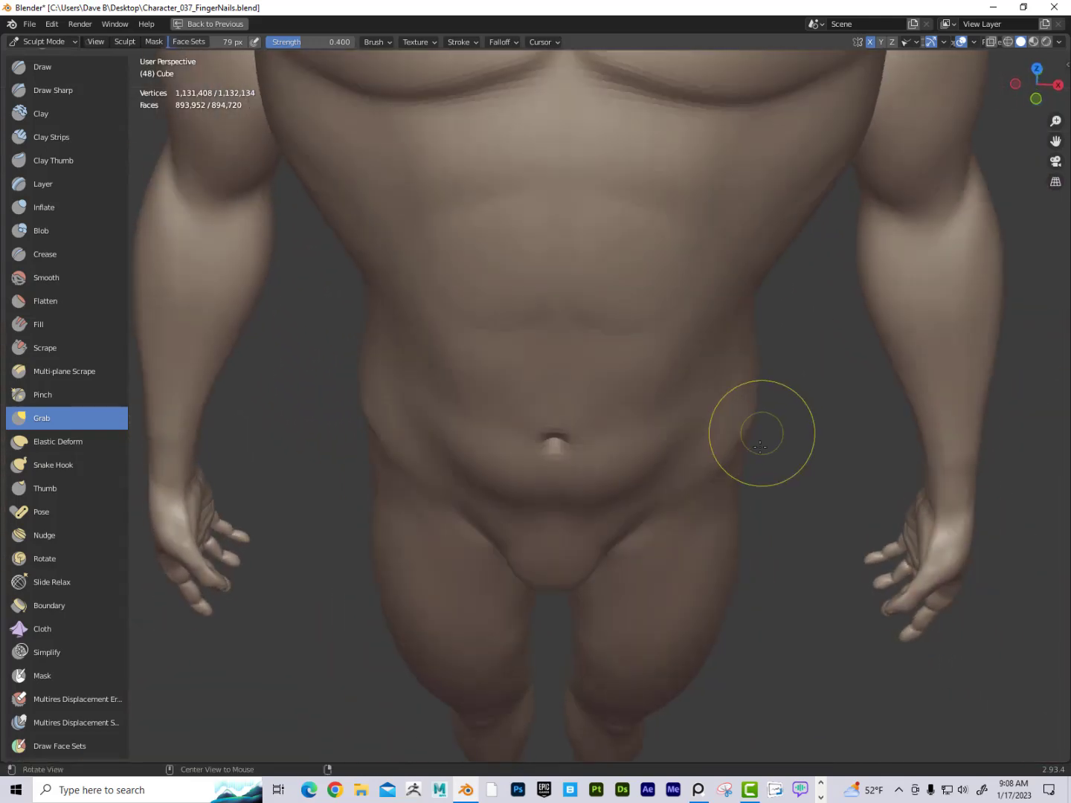
{"action": "left_click_drag", "start_coordinate": [780, 673], "coordinate": [791, 203], "text": "alt+shift"}
{"action": "left_click_drag", "start_coordinate": [710, 587], "coordinate": [718, 424], "text": "alt+shift"}
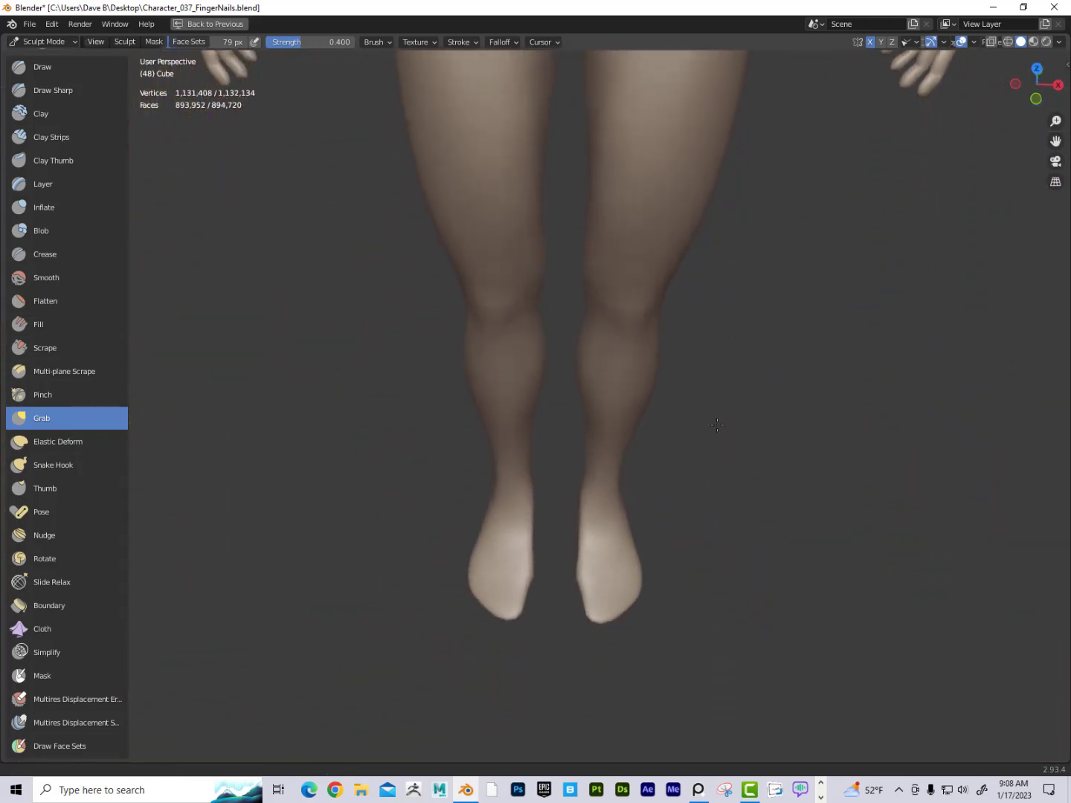
{"action": "middle_click_drag", "start_coordinate": [717, 425], "coordinate": [715, 365], "text": "shift"}
{"action": "middle_click_drag", "start_coordinate": [705, 477], "coordinate": [696, 392], "text": "ctrl"}
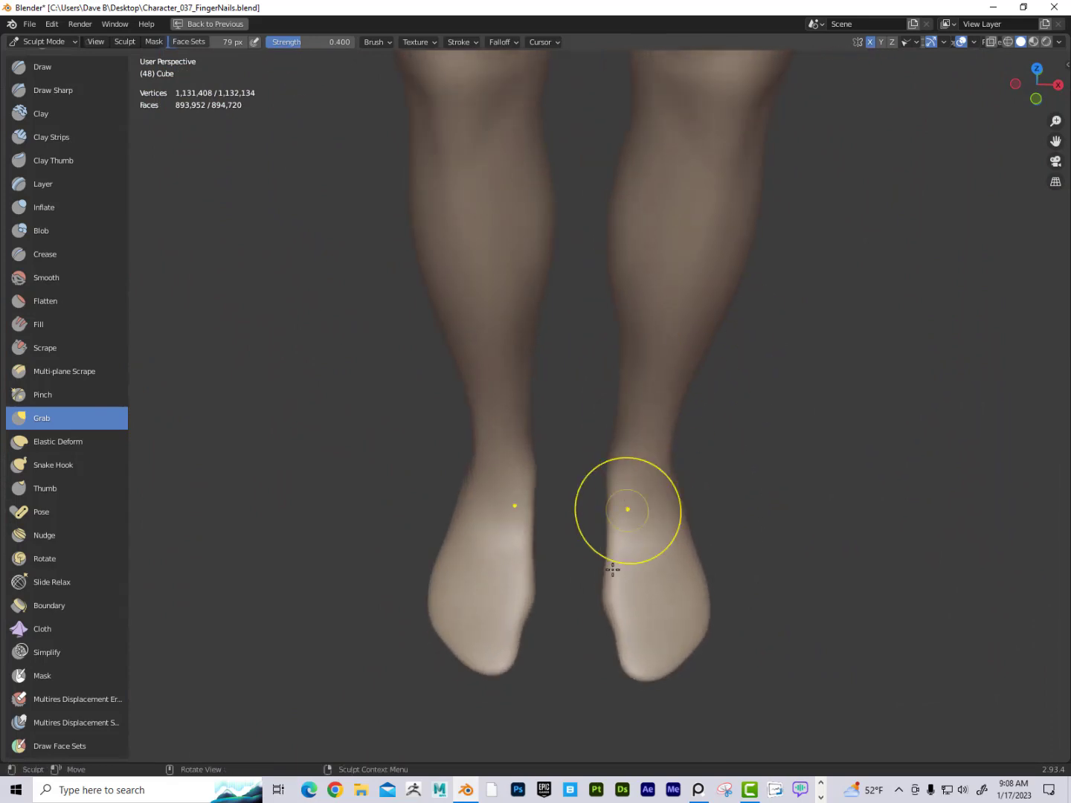
{"action": "key", "text": "bracketleft"}
{"action": "key", "text": "bracketleft"}
{"action": "key", "text": "bracketleft"}
{"action": "key", "text": "bracketleft"}
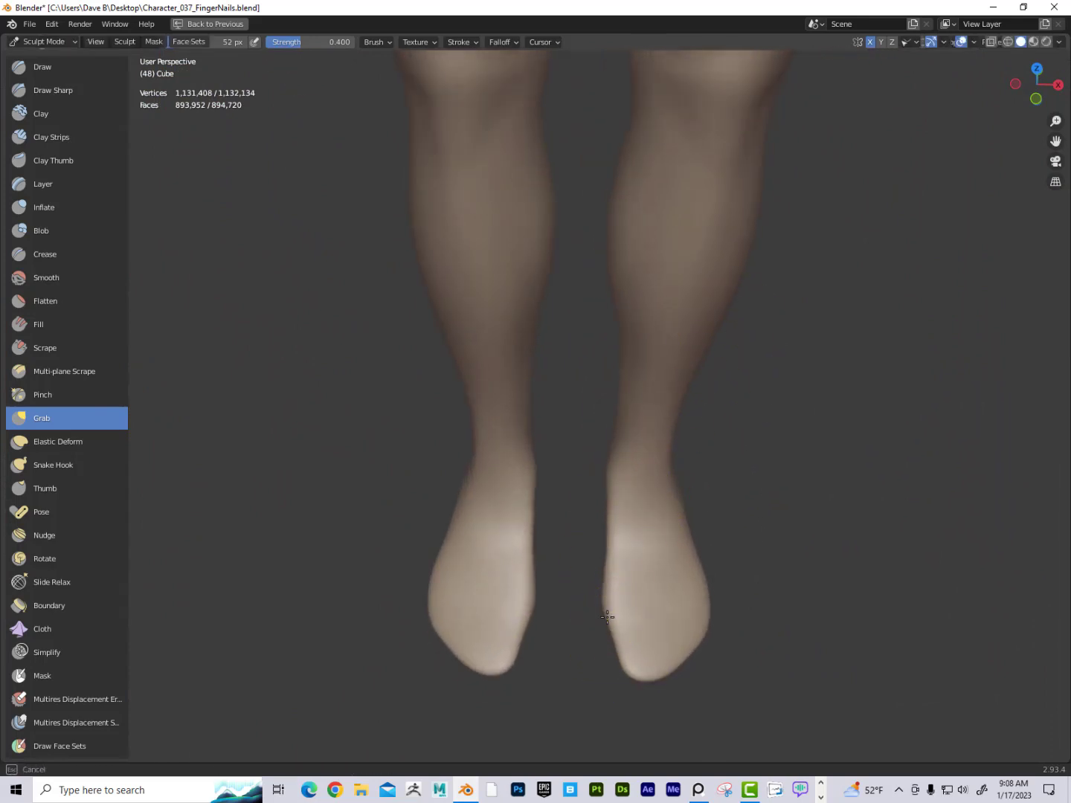
Set the Grab brush radius to 80 px and reshape the inner ankle and the toe end of the feet
{"action": "mouse_move", "coordinate": [755, 487]}
{"action": "middle_mouse_down", "text": "shift"}
{"action": "mouse_move", "coordinate": [803, 535]}
{"action": "mouse_move", "coordinate": [794, 517]}
{"action": "mouse_move", "coordinate": [800, 554]}
{"action": "middle_mouse_up", "text": "shift"}
{"action": "key", "text": "f"}
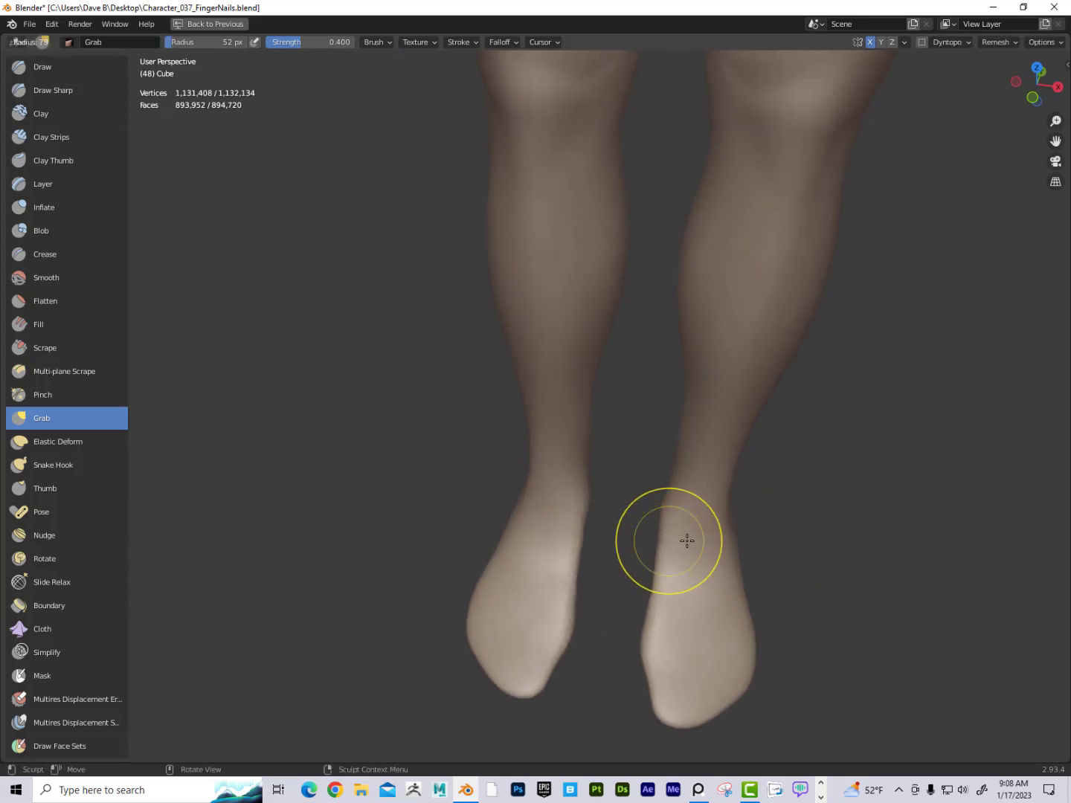
{"action": "left_click", "coordinate": [686, 539]}
{"action": "left_click_drag", "start_coordinate": [664, 511], "coordinate": [674, 516]}
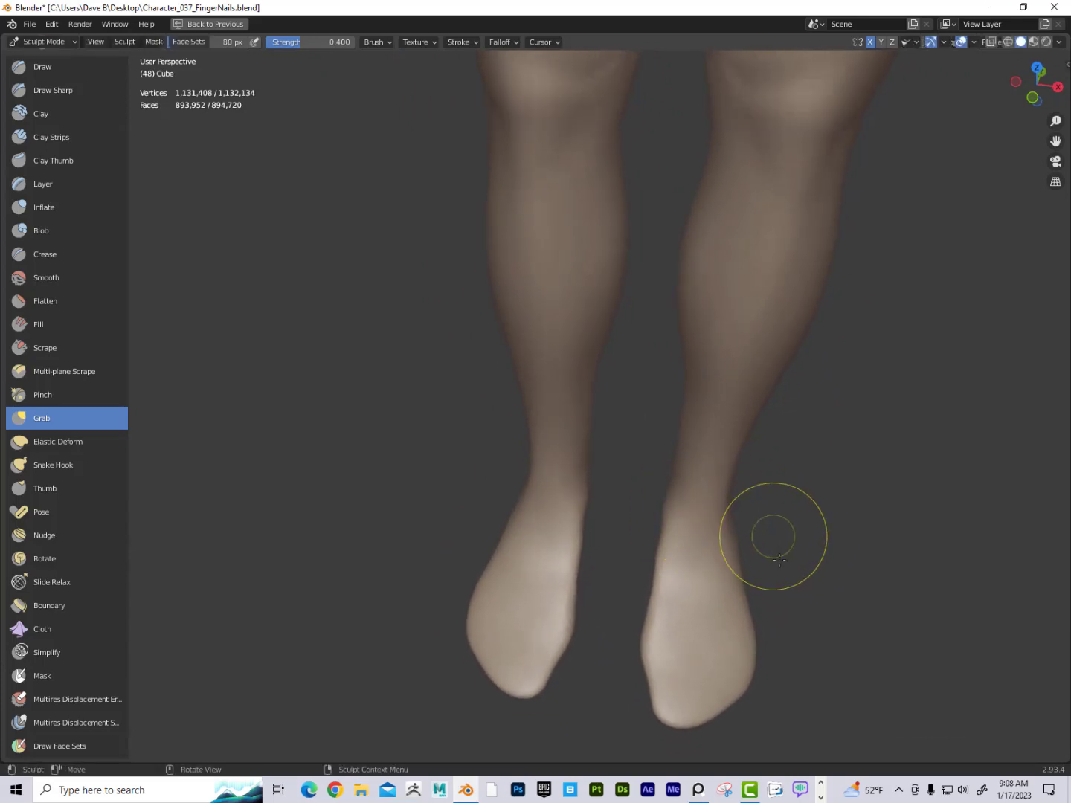
{"action": "mouse_move", "coordinate": [772, 535]}
{"action": "middle_mouse_down", "text": "shift"}
{"action": "mouse_move", "coordinate": [791, 535]}
{"action": "mouse_move", "coordinate": [748, 394]}
{"action": "mouse_move", "coordinate": [760, 627]}
{"action": "mouse_move", "coordinate": [763, 606]}
{"action": "mouse_move", "coordinate": [727, 505]}
{"action": "middle_mouse_up", "text": "shift"}
{"action": "left_click_drag", "start_coordinate": [647, 670], "coordinate": [632, 659]}
{"action": "mouse_move", "coordinate": [603, 672]}
{"action": "left_mouse_down"}
{"action": "mouse_move", "coordinate": [576, 633]}
{"action": "mouse_move", "coordinate": [627, 661]}
{"action": "mouse_move", "coordinate": [698, 648]}
{"action": "left_mouse_up"}
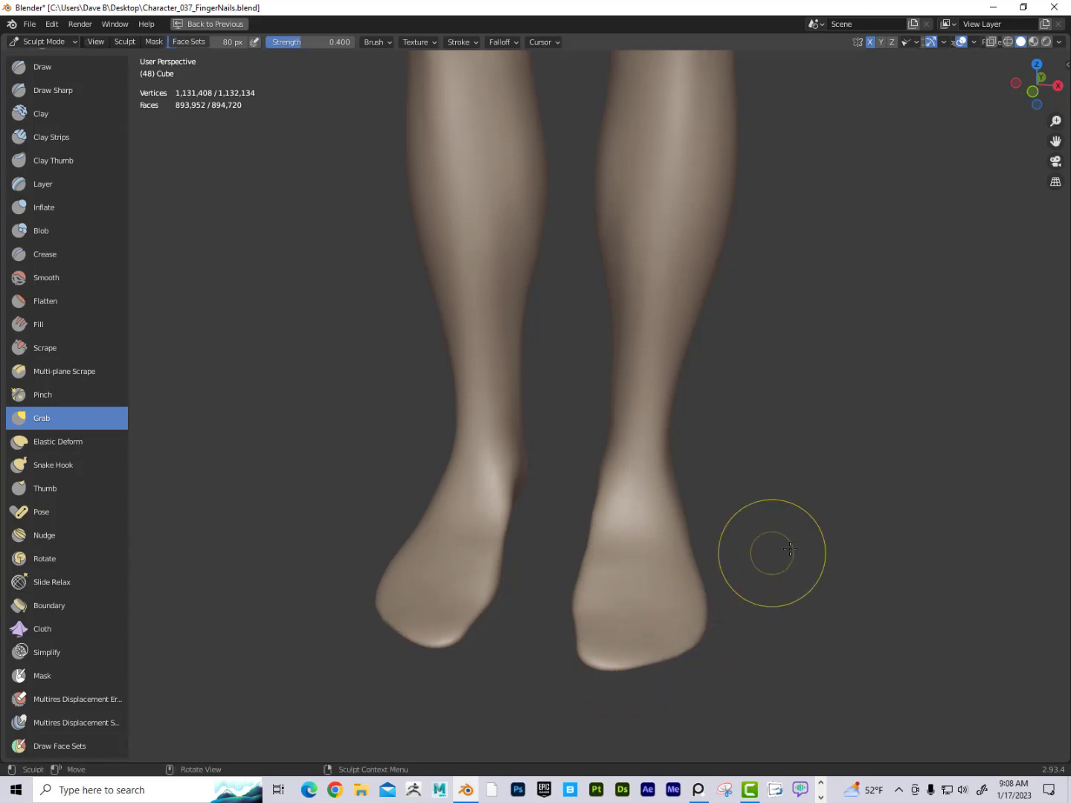
Carve the toe grooves on top of the feet with Draw Sharp, using 41 px beside the big toe and 25 px for the others
{"action": "middle_click_drag", "start_coordinate": [790, 549], "coordinate": [824, 573]}
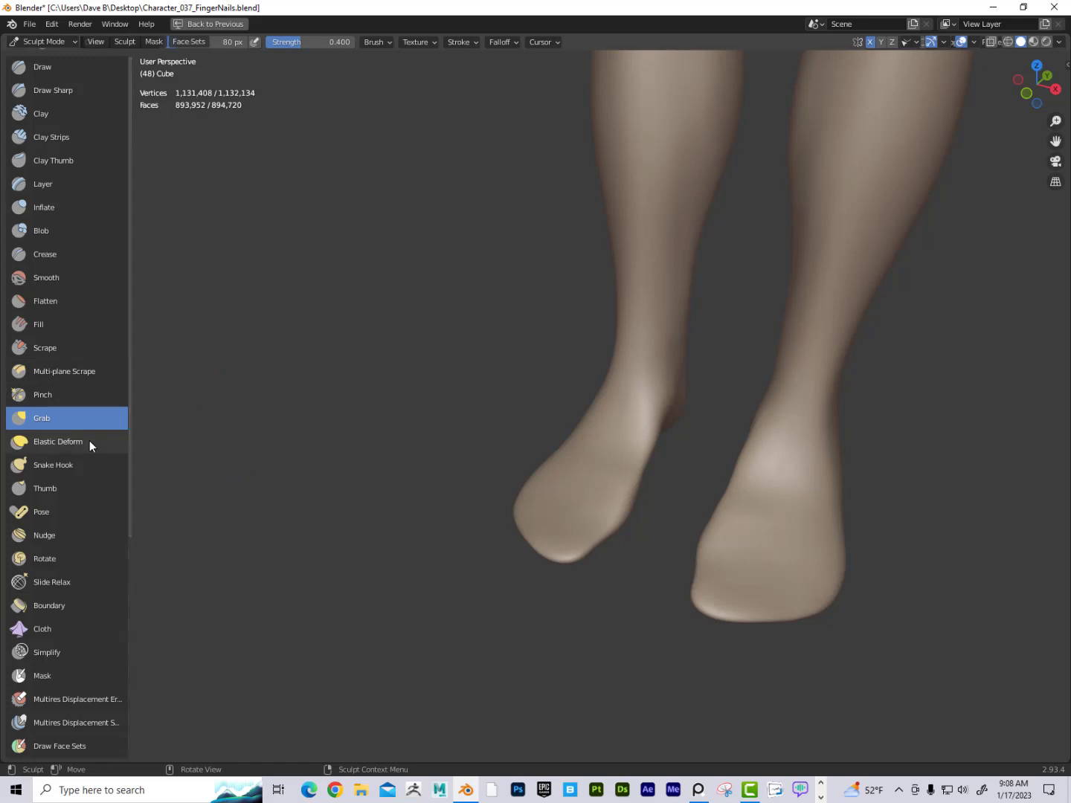
{"action": "left_click", "coordinate": [72, 92]}
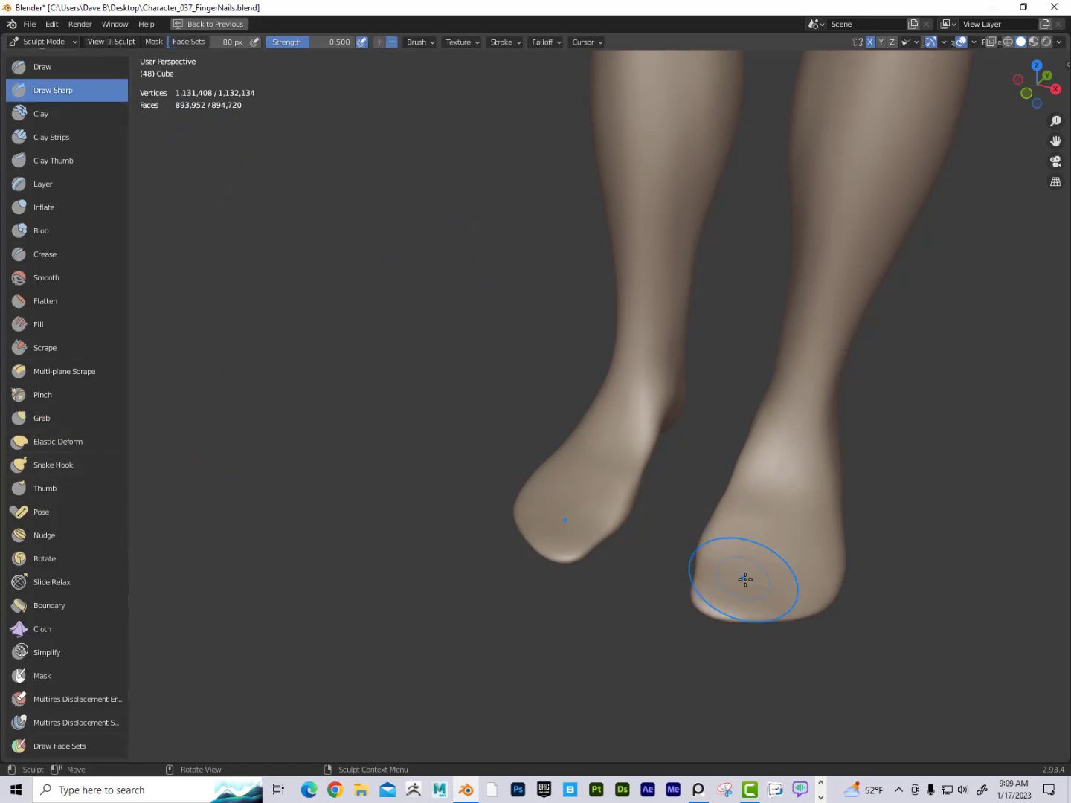
{"action": "key", "text": "f"}
{"action": "left_click", "coordinate": [723, 567]}
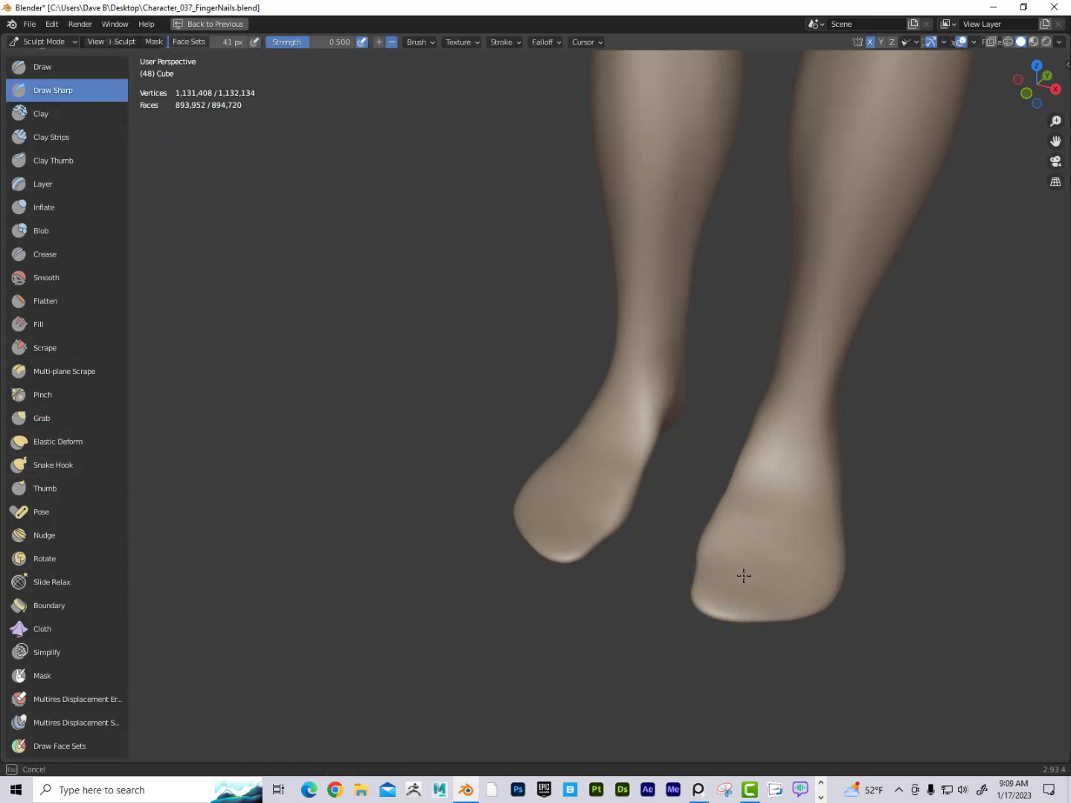
{"action": "middle_click_drag", "start_coordinate": [724, 624], "coordinate": [731, 653], "text": "shift"}
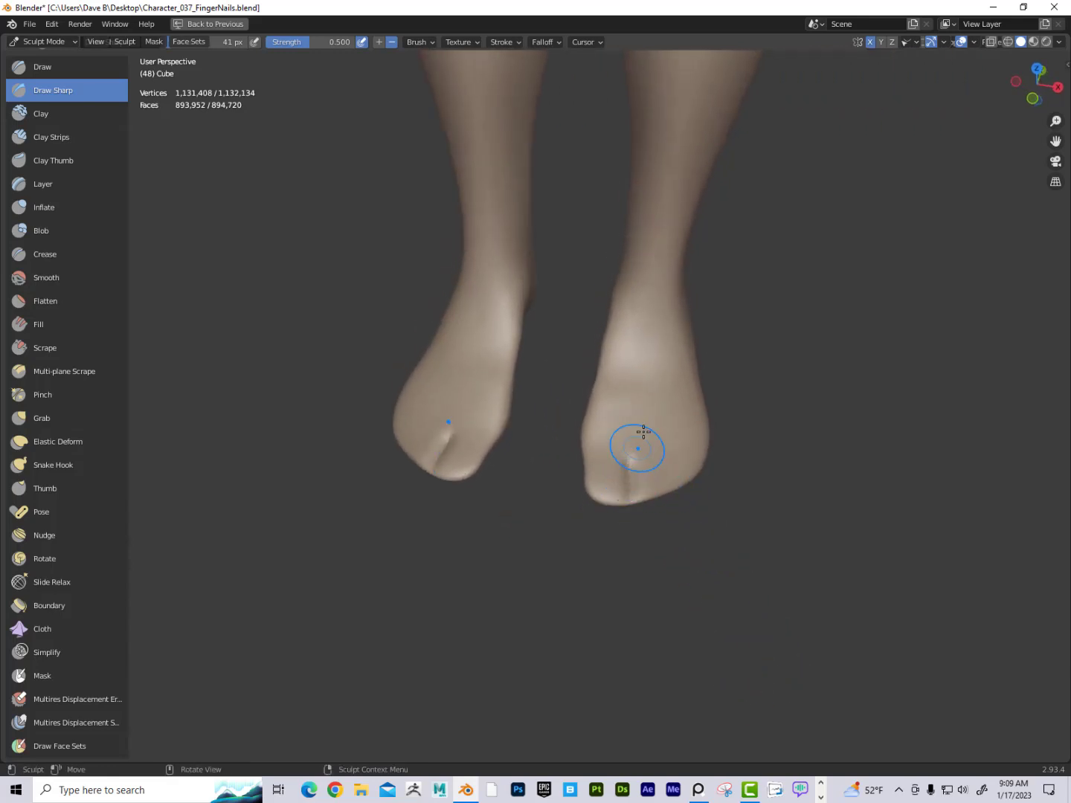
{"action": "key", "text": "f"}
{"action": "left_click", "coordinate": [646, 479]}
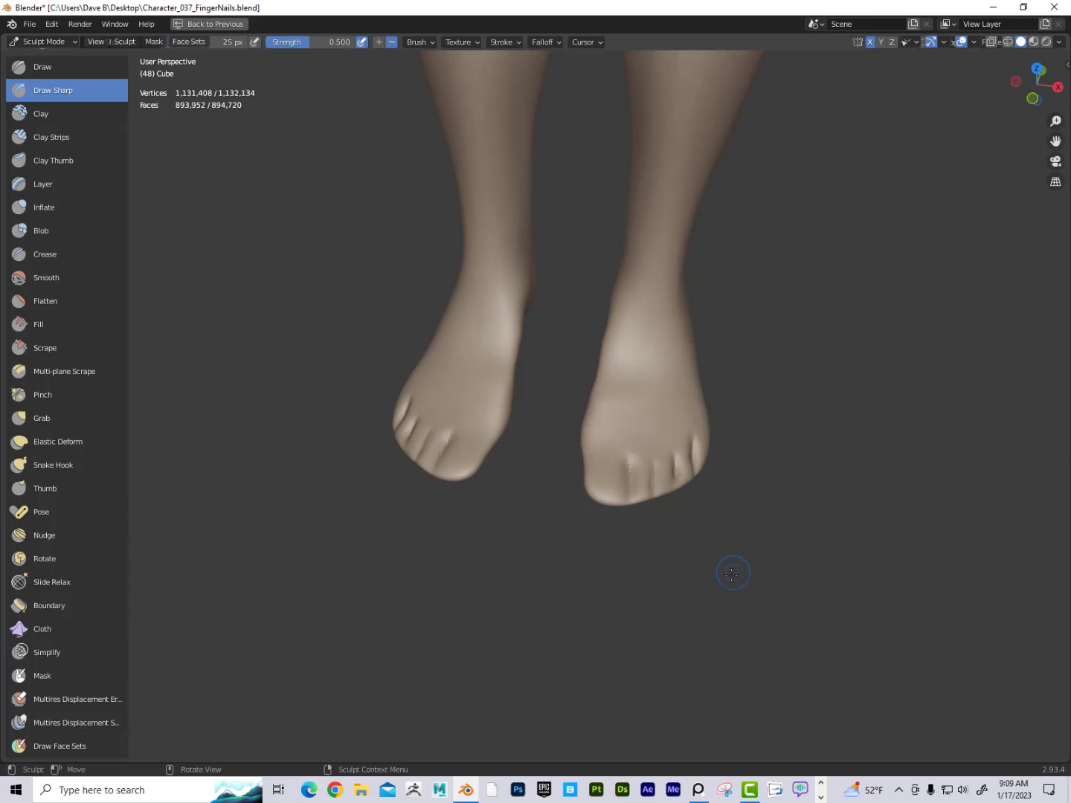
Continue the grooves between the toes around the toe tips and onto the underside of the feet with Draw Sharp
{"action": "middle_click_drag", "start_coordinate": [717, 569], "coordinate": [706, 216]}
{"action": "middle_click_drag", "start_coordinate": [759, 446], "coordinate": [670, 536], "text": "shift"}
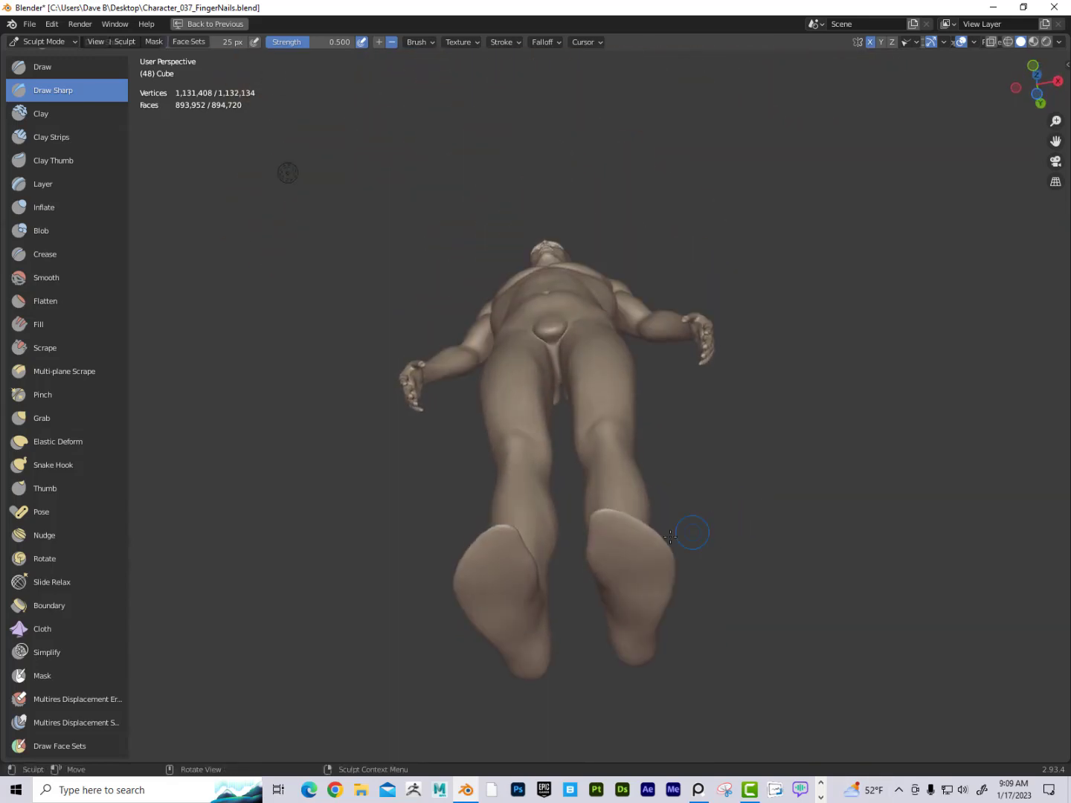
{"action": "left_click_drag", "start_coordinate": [732, 483], "coordinate": [699, 466], "text": "alt"}
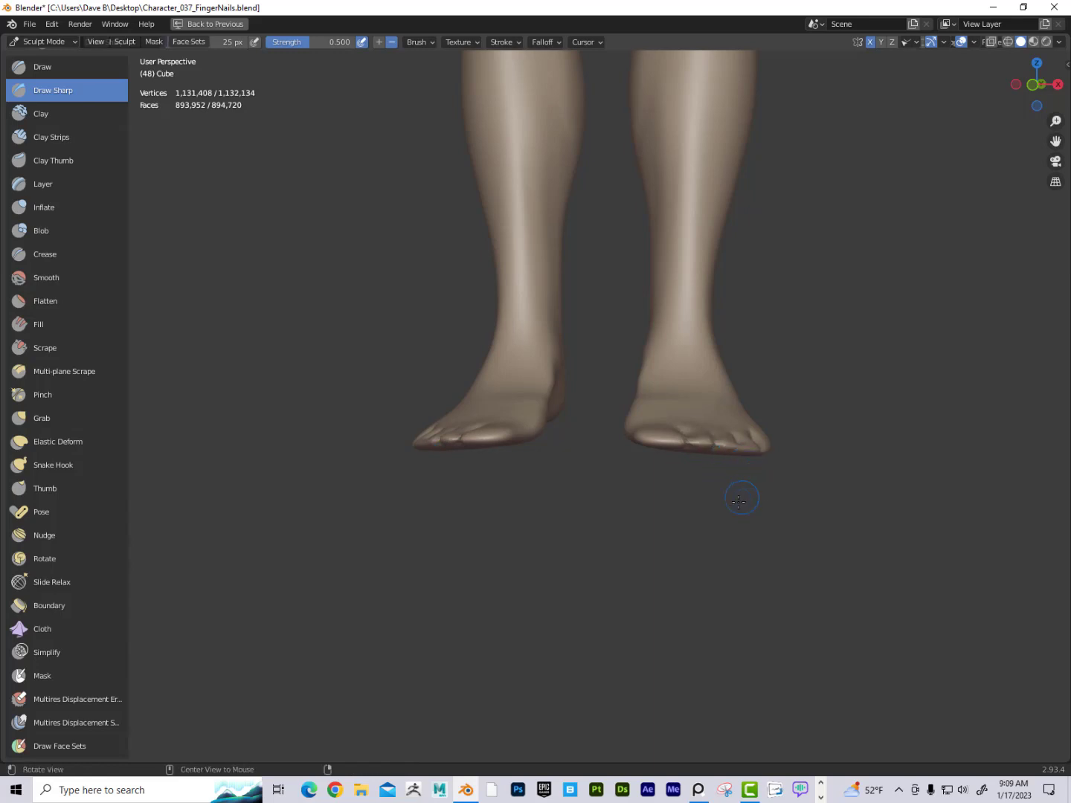
{"action": "left_click_drag", "start_coordinate": [739, 501], "coordinate": [712, 465], "text": "alt"}
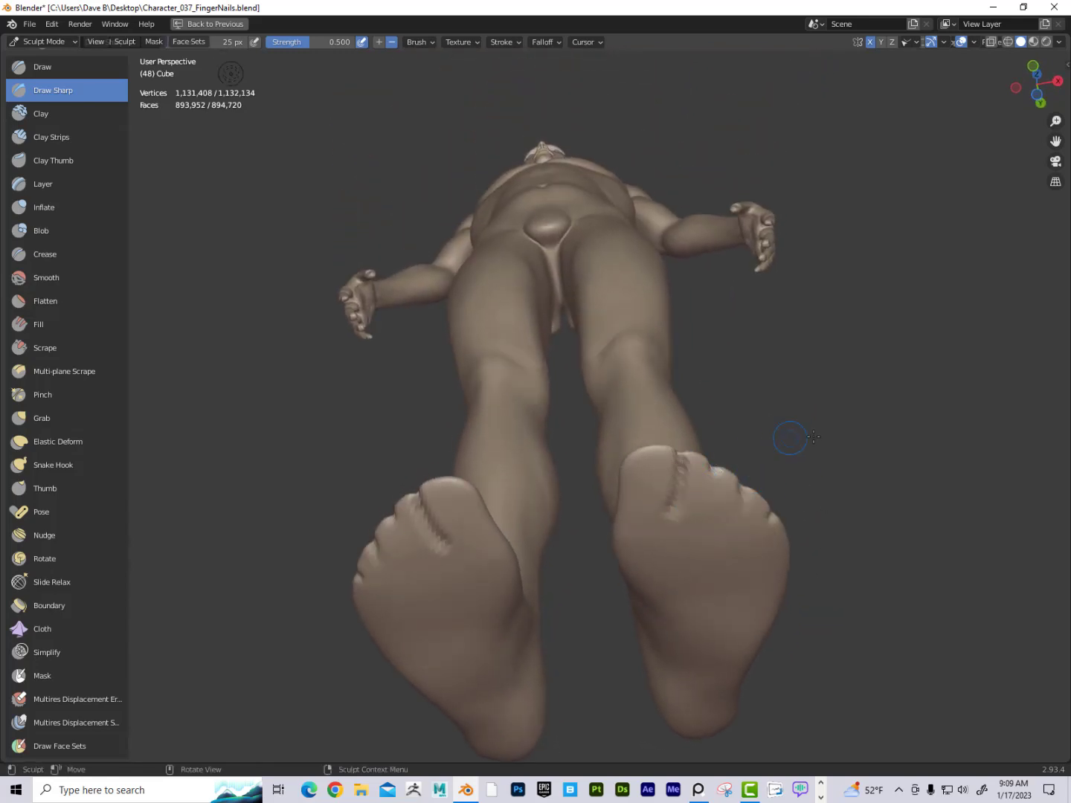
{"action": "left_click_drag", "start_coordinate": [813, 438], "coordinate": [683, 513], "text": "alt"}
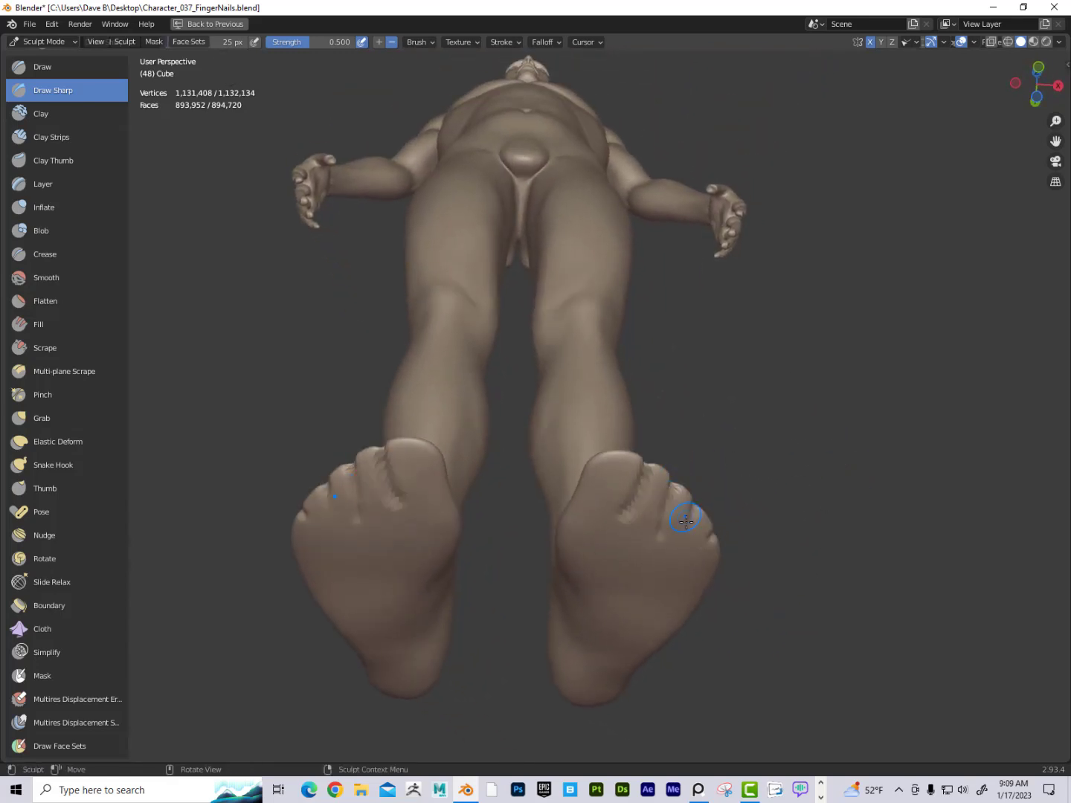
{"action": "left_click_drag", "start_coordinate": [717, 524], "coordinate": [767, 633], "text": "alt"}
{"action": "middle_click_drag", "start_coordinate": [767, 633], "coordinate": [777, 710], "text": "ctrl"}
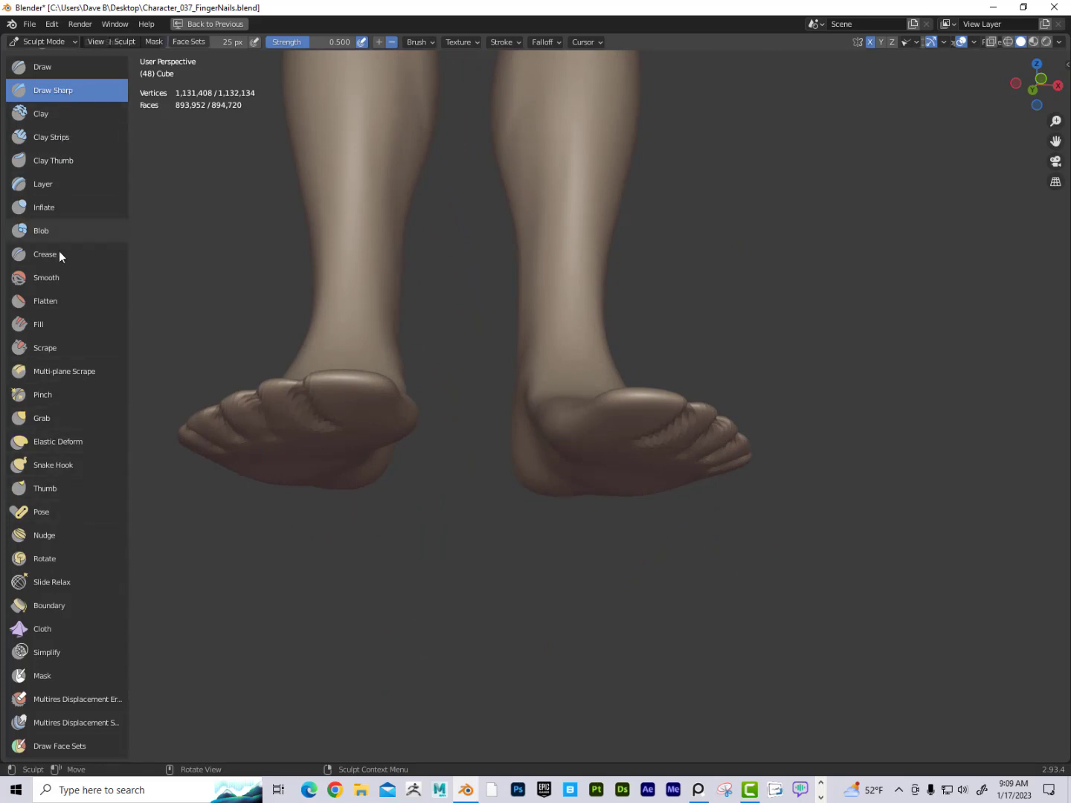
Puff up the big toes with the Inflate brush at 61 px and the smaller toes at 32 px
{"action": "left_click", "coordinate": [66, 208]}
{"action": "key", "text": "f"}
{"action": "left_click", "coordinate": [632, 424]}
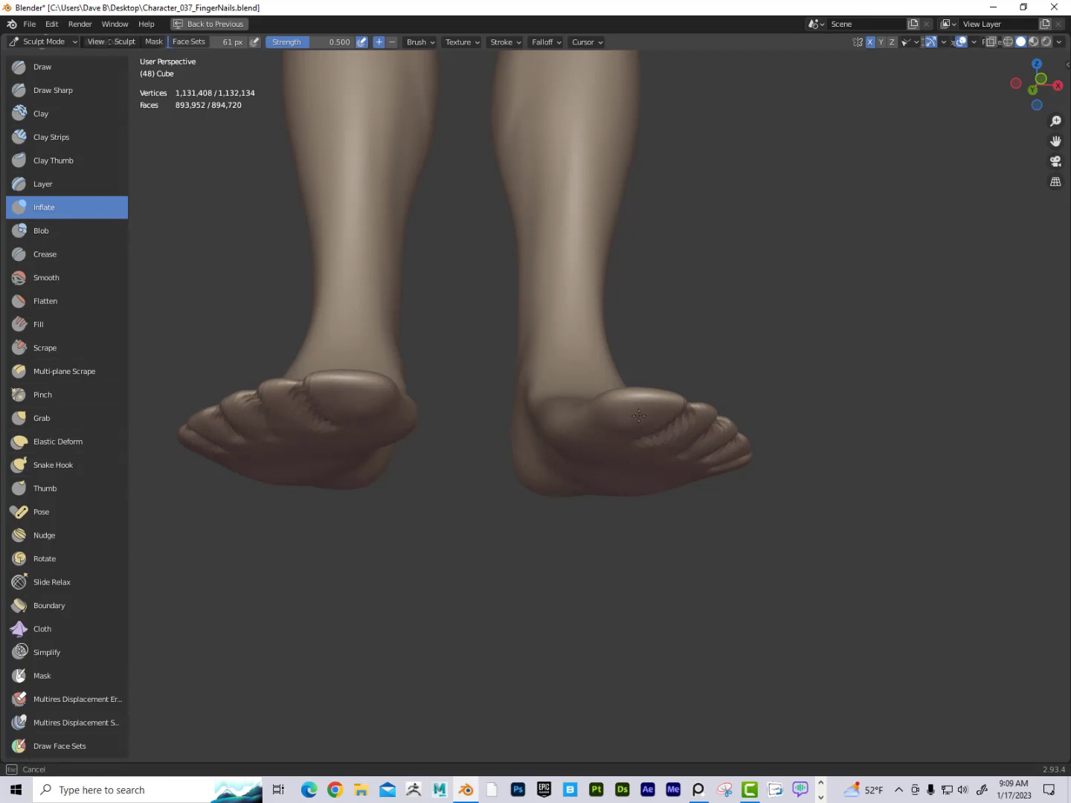
{"action": "middle_click_drag", "start_coordinate": [659, 408], "coordinate": [626, 526]}
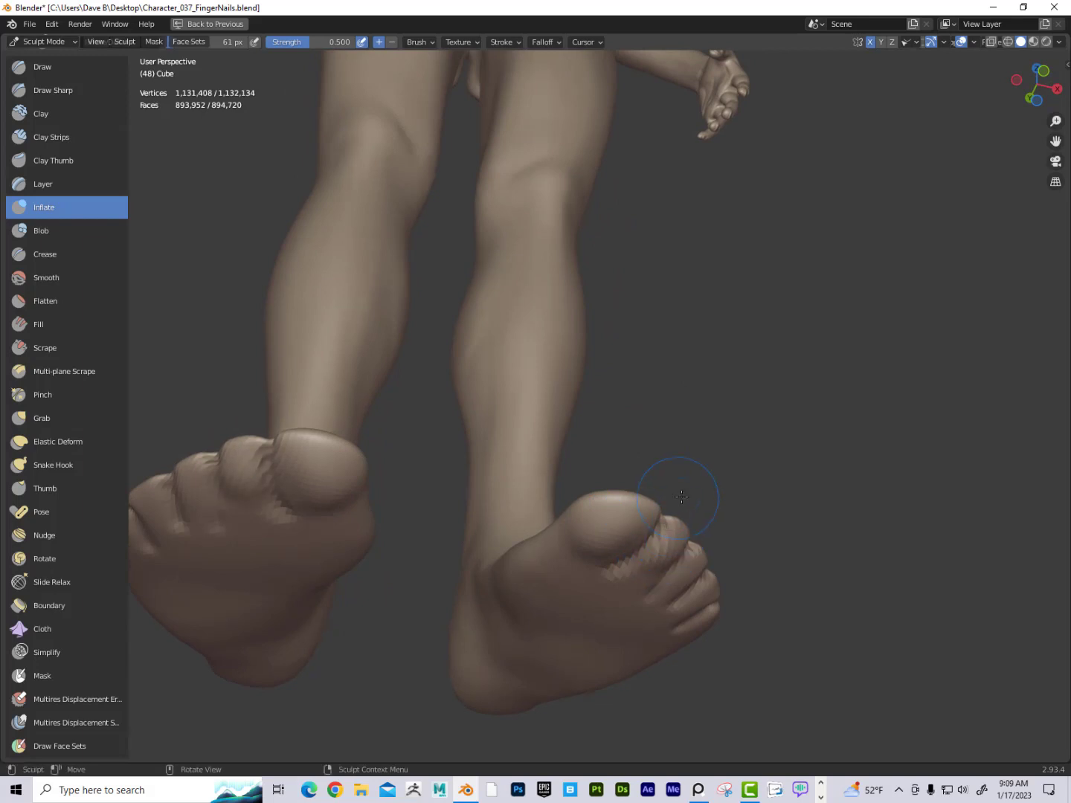
{"action": "key", "text": "f"}
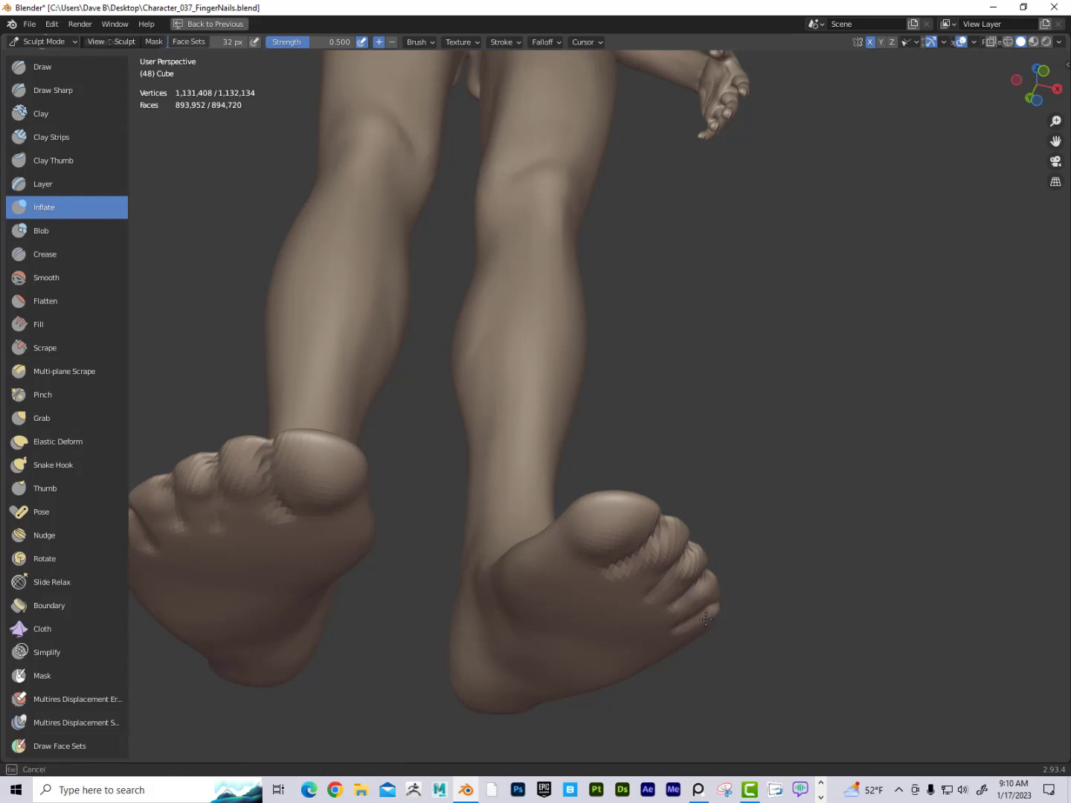
Enlarge the ball of the feet on the inner side with the Inflate brush at an 84 px radius
{"action": "mouse_move", "coordinate": [673, 620]}
{"action": "middle_mouse_down"}
{"action": "mouse_move", "coordinate": [684, 647]}
{"action": "mouse_move", "coordinate": [403, 511]}
{"action": "middle_mouse_up"}
{"action": "key", "text": "f"}
{"action": "left_click", "coordinate": [471, 524]}
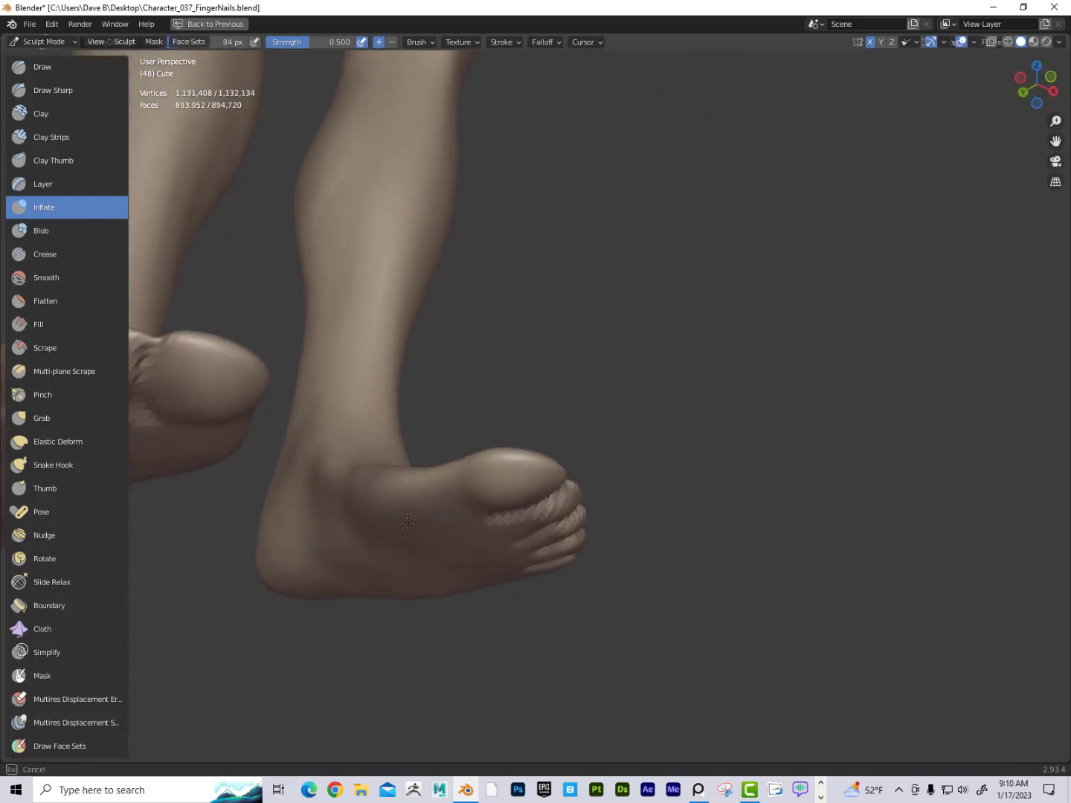
{"action": "middle_click_drag", "start_coordinate": [566, 567], "coordinate": [756, 403]}
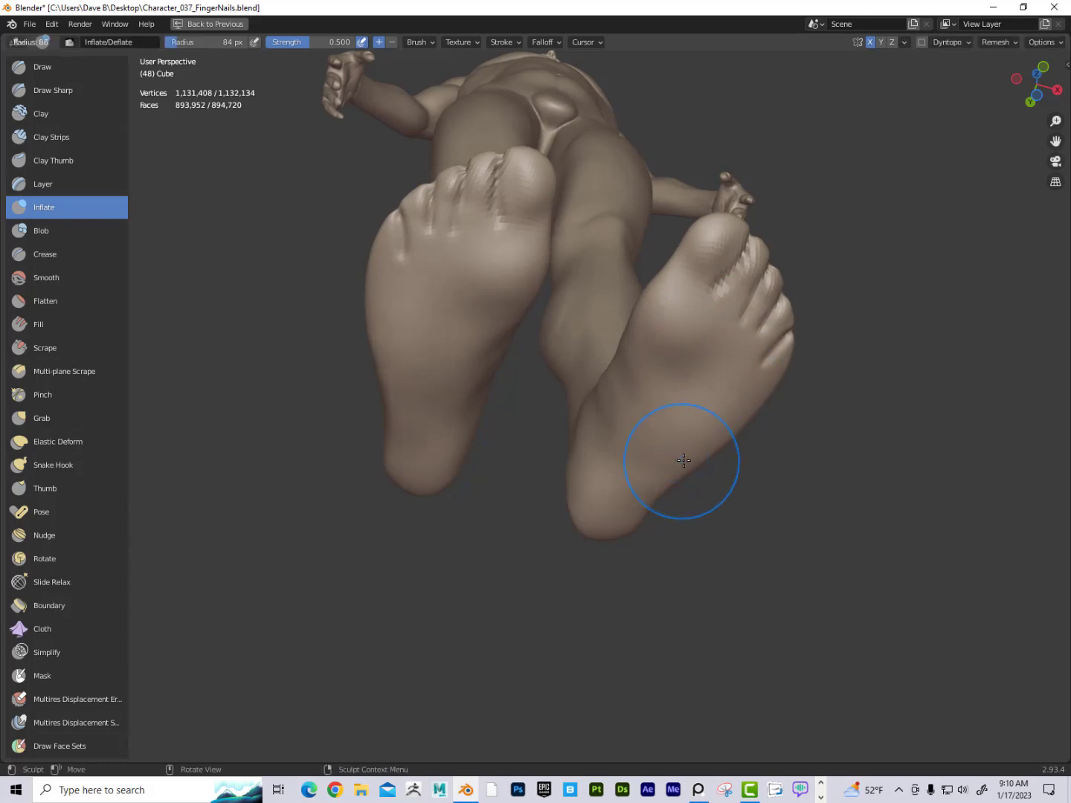
Puff up the smaller toes on the underside with the Inflate brush at a 23 px radius
{"action": "key", "text": "f"}
{"action": "left_click", "coordinate": [654, 464]}
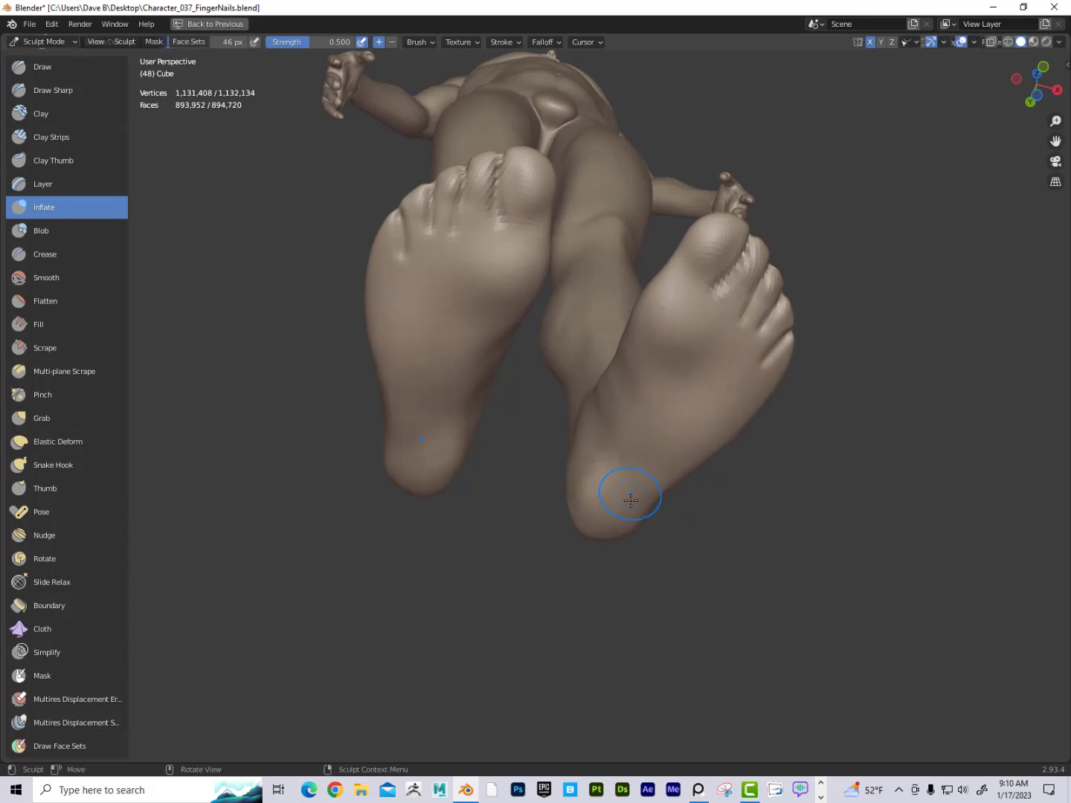
{"action": "middle_click_drag", "start_coordinate": [631, 500], "coordinate": [597, 579]}
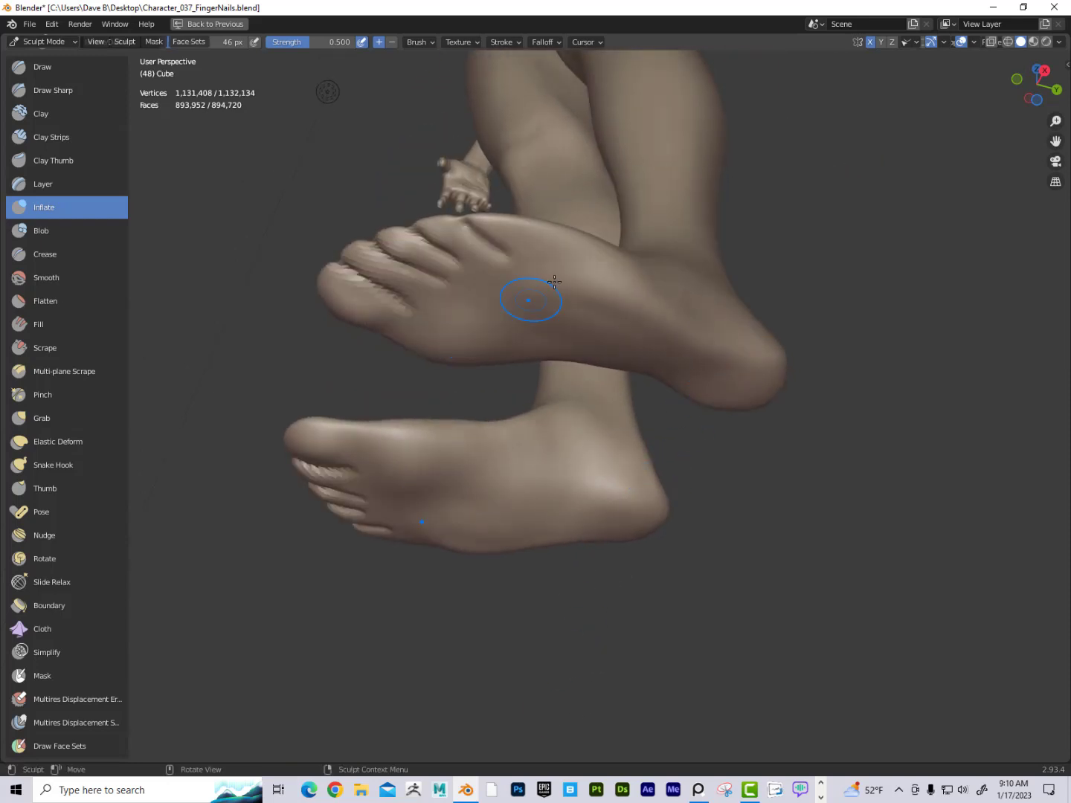
{"action": "key", "text": "f"}
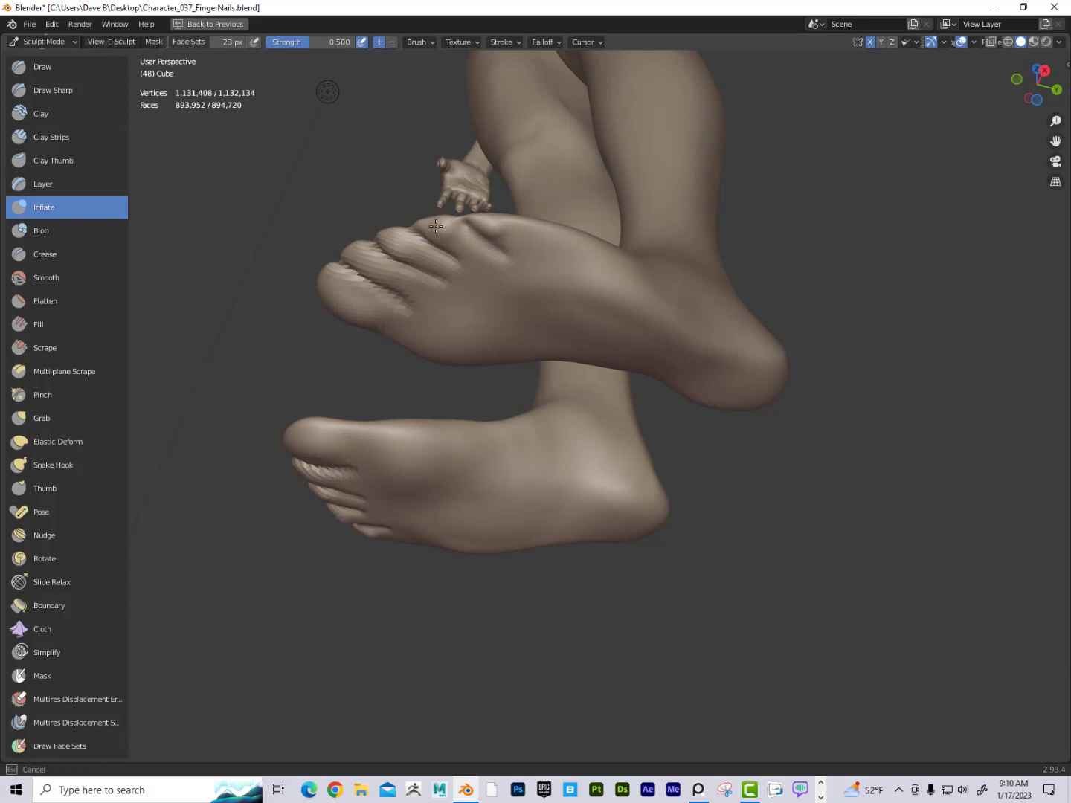
{"action": "mouse_move", "coordinate": [498, 547]}
{"action": "left_mouse_down", "text": "alt"}
{"action": "mouse_move", "coordinate": [605, 600]}
{"action": "mouse_move", "coordinate": [585, 535]}
{"action": "mouse_move", "coordinate": [661, 645]}
{"action": "mouse_move", "coordinate": [635, 650]}
{"action": "left_mouse_up", "text": "alt"}
Pull up the knuckles at the base of the toes with the Grab brush, using a 99 px radius for the outer ones
{"action": "left_click", "coordinate": [67, 421]}
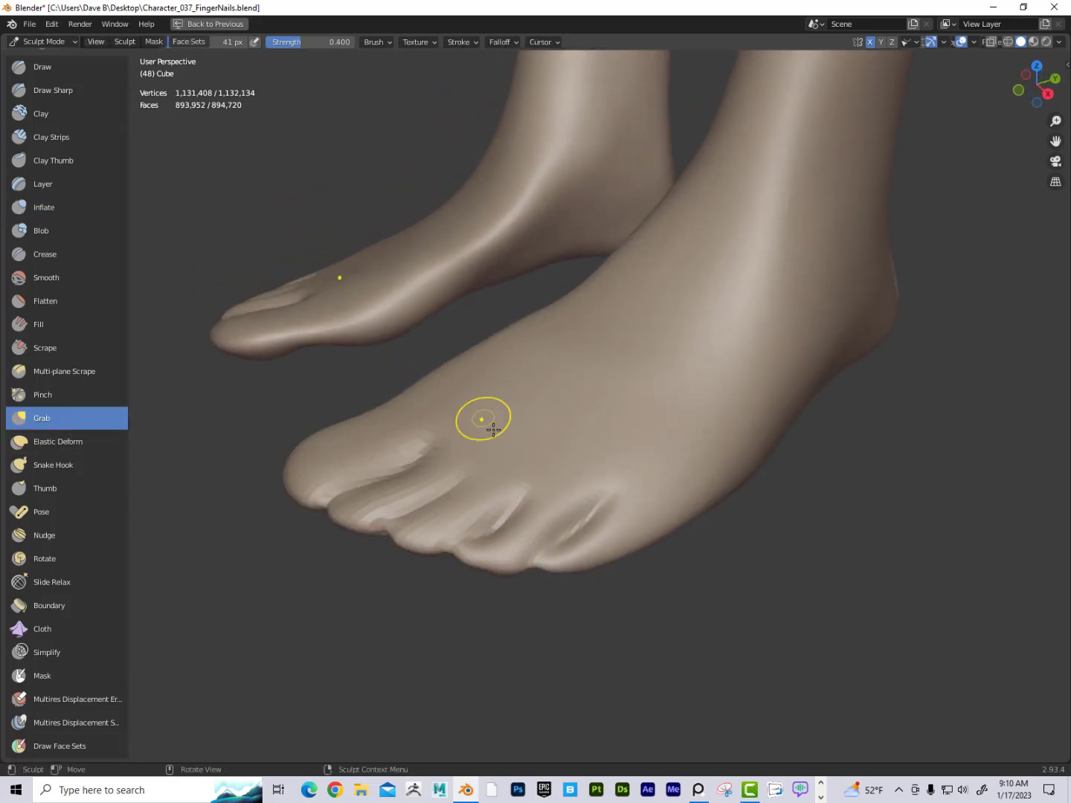
{"action": "left_click_drag", "start_coordinate": [448, 382], "coordinate": [447, 373]}
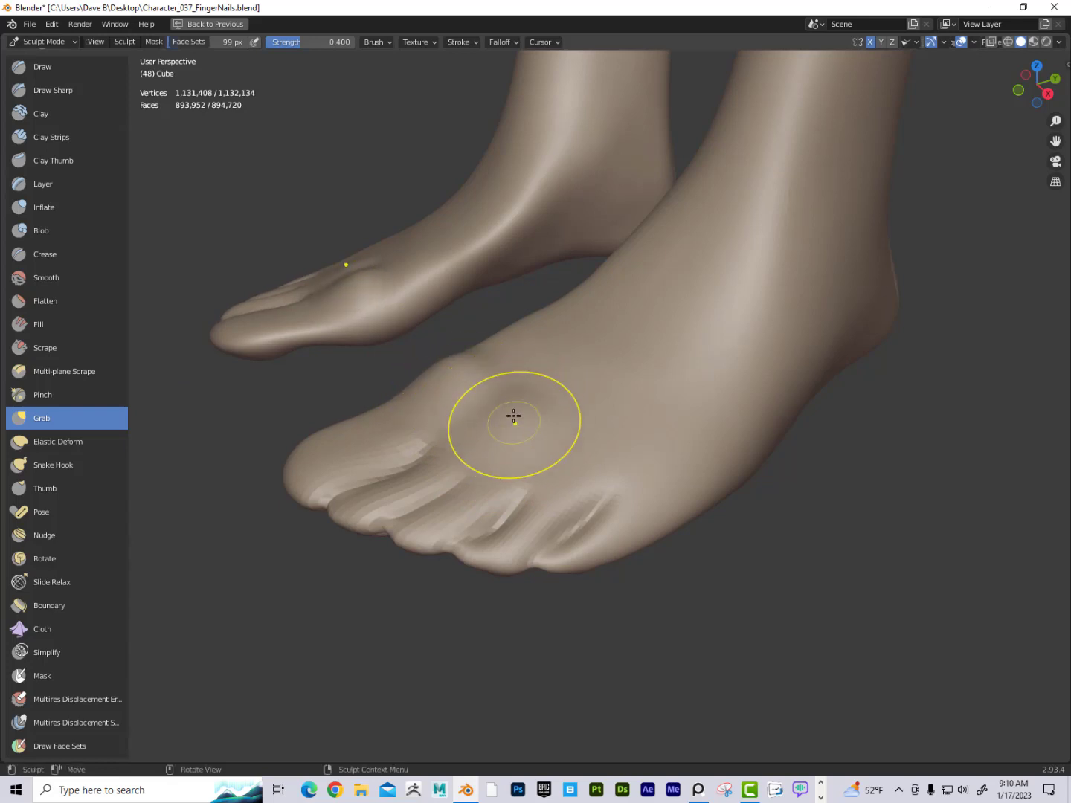
{"action": "left_click_drag", "start_coordinate": [513, 417], "coordinate": [491, 388]}
{"action": "left_click_drag", "start_coordinate": [562, 439], "coordinate": [576, 425]}
{"action": "middle_click_drag", "start_coordinate": [594, 421], "coordinate": [535, 418]}
{"action": "left_click_drag", "start_coordinate": [535, 419], "coordinate": [552, 413]}
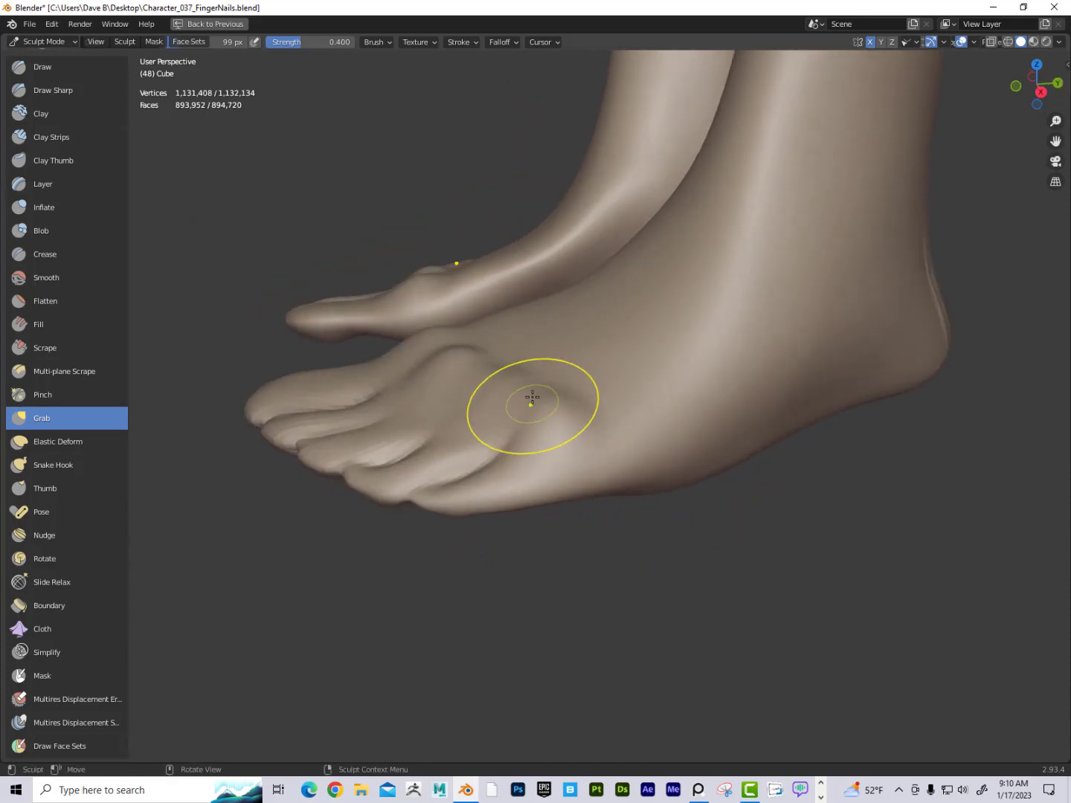
Reshape the fourth and little toes and the groove between them with the Grab brush at 99 px
{"action": "mouse_move", "coordinate": [558, 555]}
{"action": "middle_mouse_down"}
{"action": "mouse_move", "coordinate": [523, 549]}
{"action": "mouse_move", "coordinate": [546, 557]}
{"action": "mouse_move", "coordinate": [530, 487]}
{"action": "middle_mouse_up"}
{"action": "mouse_move", "coordinate": [349, 393]}
{"action": "left_mouse_down"}
{"action": "mouse_move", "coordinate": [349, 374]}
{"action": "mouse_move", "coordinate": [369, 362]}
{"action": "mouse_move", "coordinate": [301, 409]}
{"action": "mouse_move", "coordinate": [252, 418]}
{"action": "mouse_move", "coordinate": [211, 457]}
{"action": "left_mouse_up"}
{"action": "left_click_drag", "start_coordinate": [318, 403], "coordinate": [307, 387]}
{"action": "left_click_drag", "start_coordinate": [374, 369], "coordinate": [371, 360]}
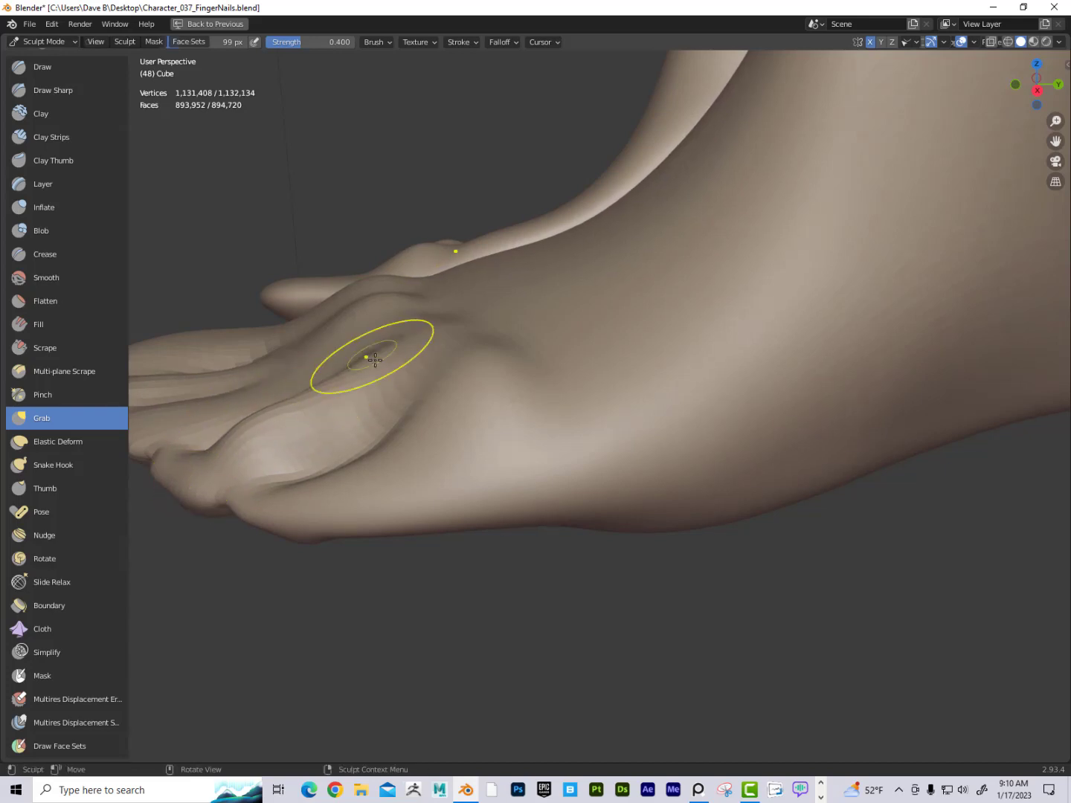
{"action": "left_click_drag", "start_coordinate": [416, 411], "coordinate": [375, 425]}
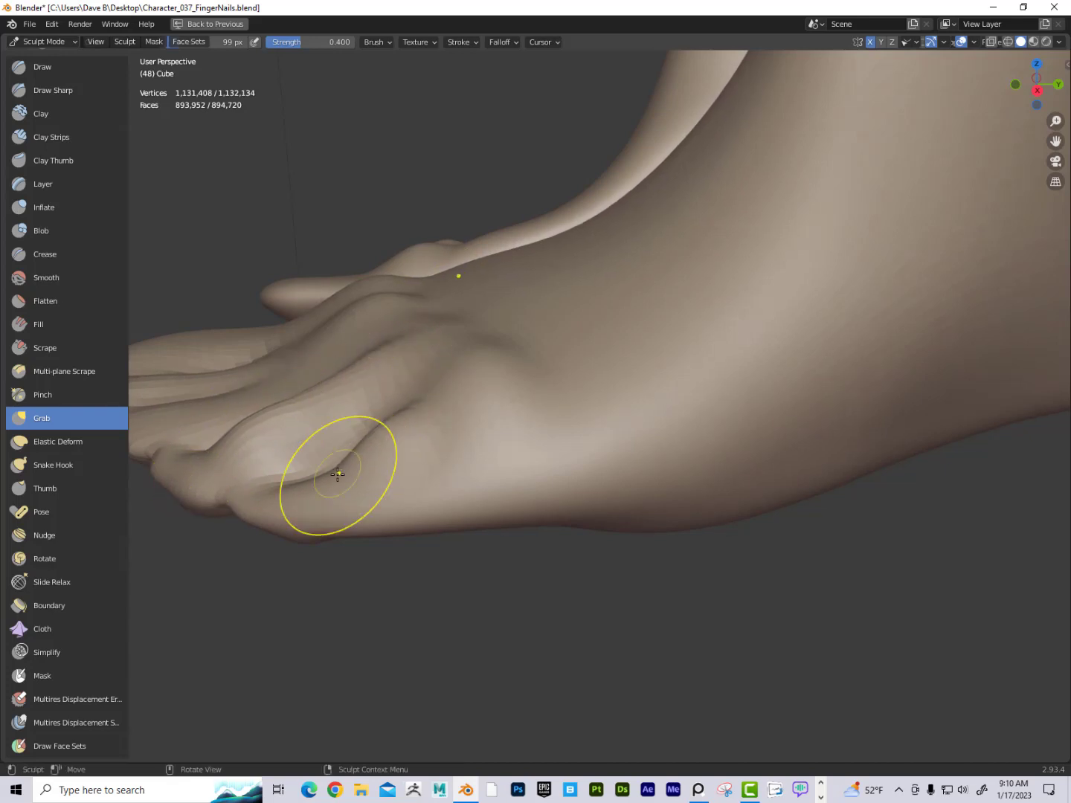
{"action": "mouse_move", "coordinate": [332, 473]}
{"action": "left_mouse_down"}
{"action": "mouse_move", "coordinate": [298, 476]}
{"action": "mouse_move", "coordinate": [268, 507]}
{"action": "left_mouse_up"}
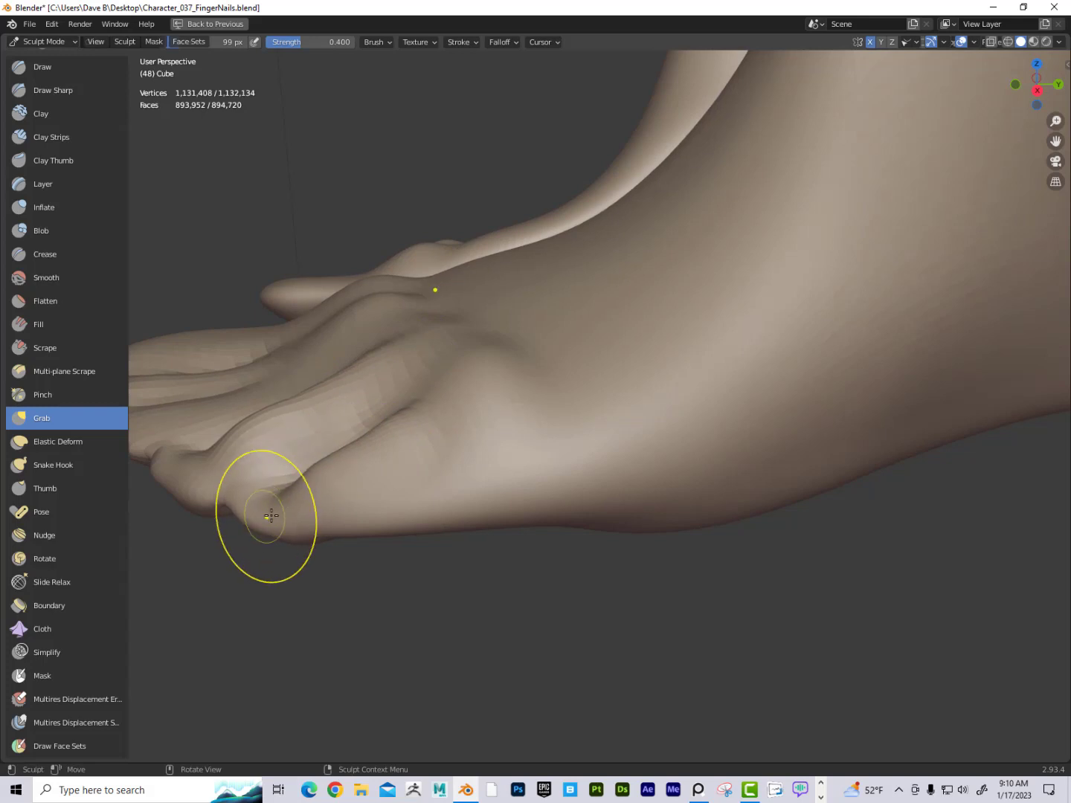
{"action": "left_click_drag", "start_coordinate": [429, 411], "coordinate": [422, 418]}
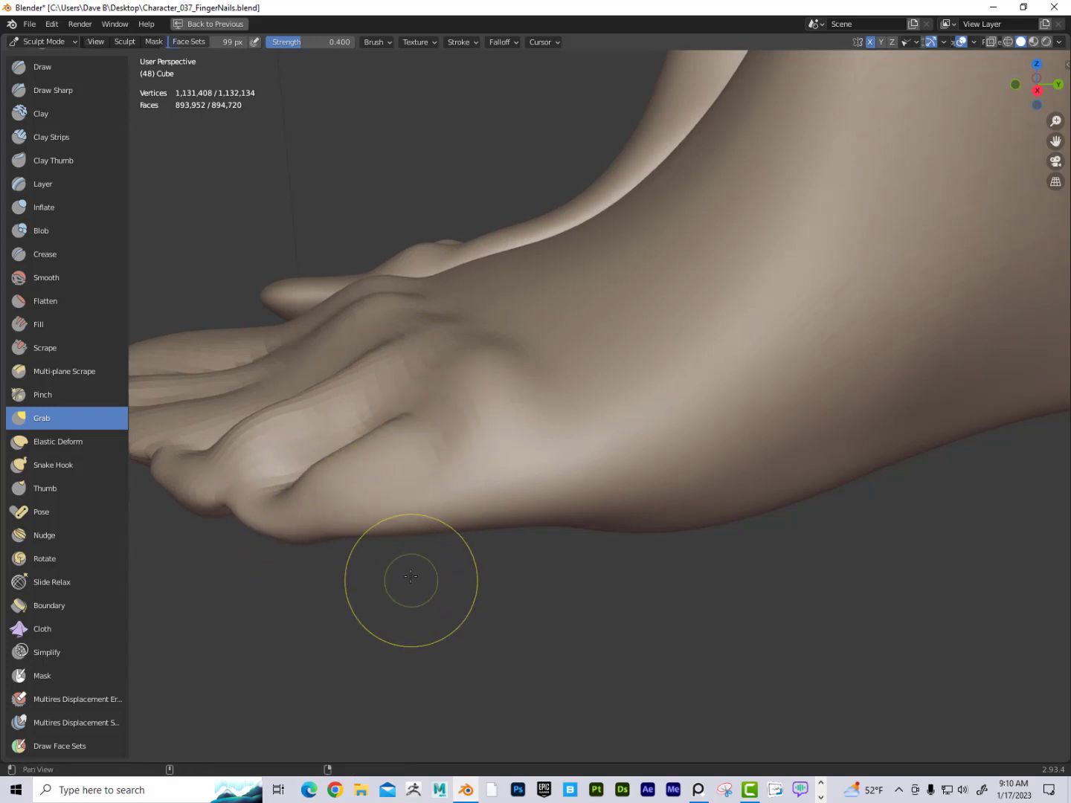
Raise and define the second and third toes and their bases with the Grab brush at 99 px
{"action": "middle_click_drag", "start_coordinate": [411, 580], "coordinate": [420, 442]}
{"action": "mouse_move", "coordinate": [421, 443]}
{"action": "left_mouse_down"}
{"action": "mouse_move", "coordinate": [434, 409]}
{"action": "mouse_move", "coordinate": [357, 442]}
{"action": "left_mouse_up"}
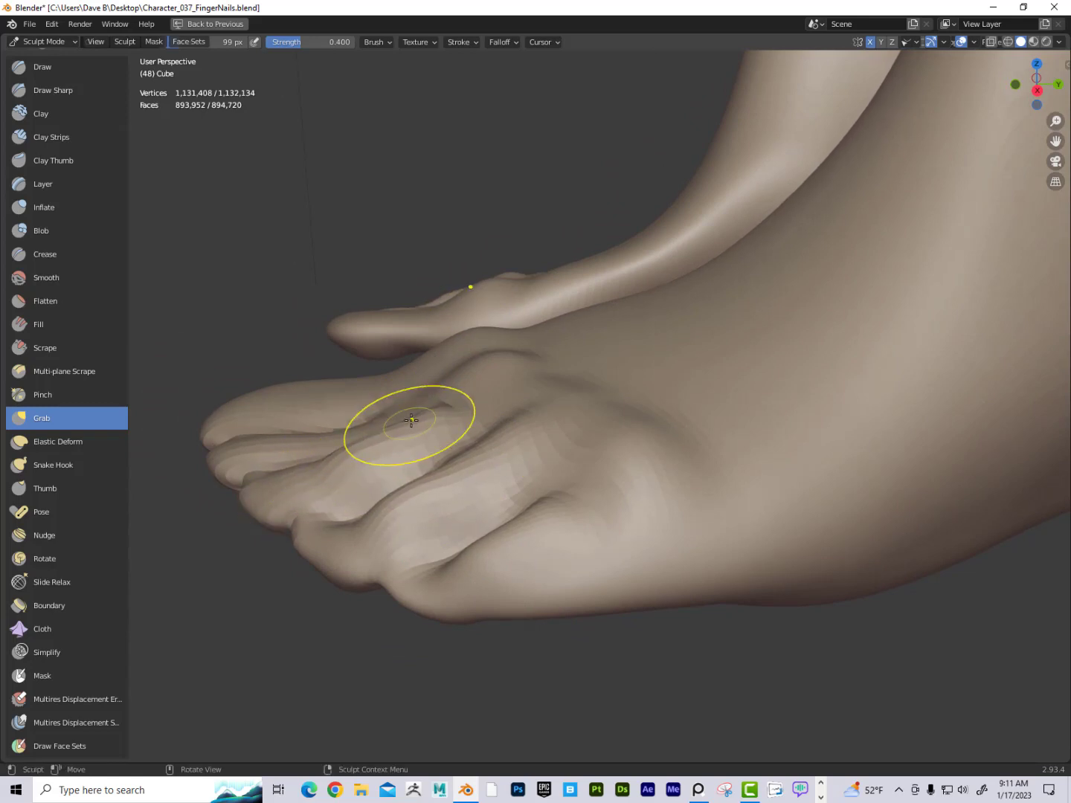
{"action": "mouse_move", "coordinate": [412, 421]}
{"action": "left_mouse_down"}
{"action": "mouse_move", "coordinate": [479, 382]}
{"action": "mouse_move", "coordinate": [514, 384]}
{"action": "mouse_move", "coordinate": [519, 365]}
{"action": "left_mouse_up"}
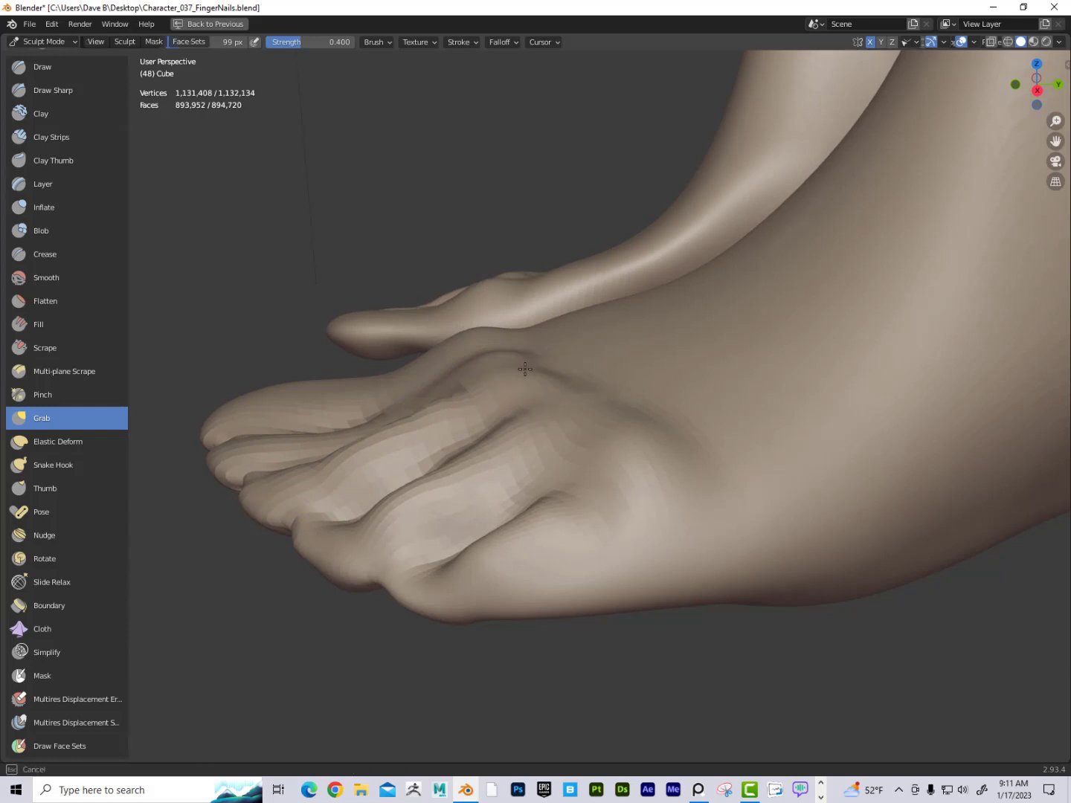
{"action": "middle_click_drag", "start_coordinate": [316, 617], "coordinate": [346, 667]}
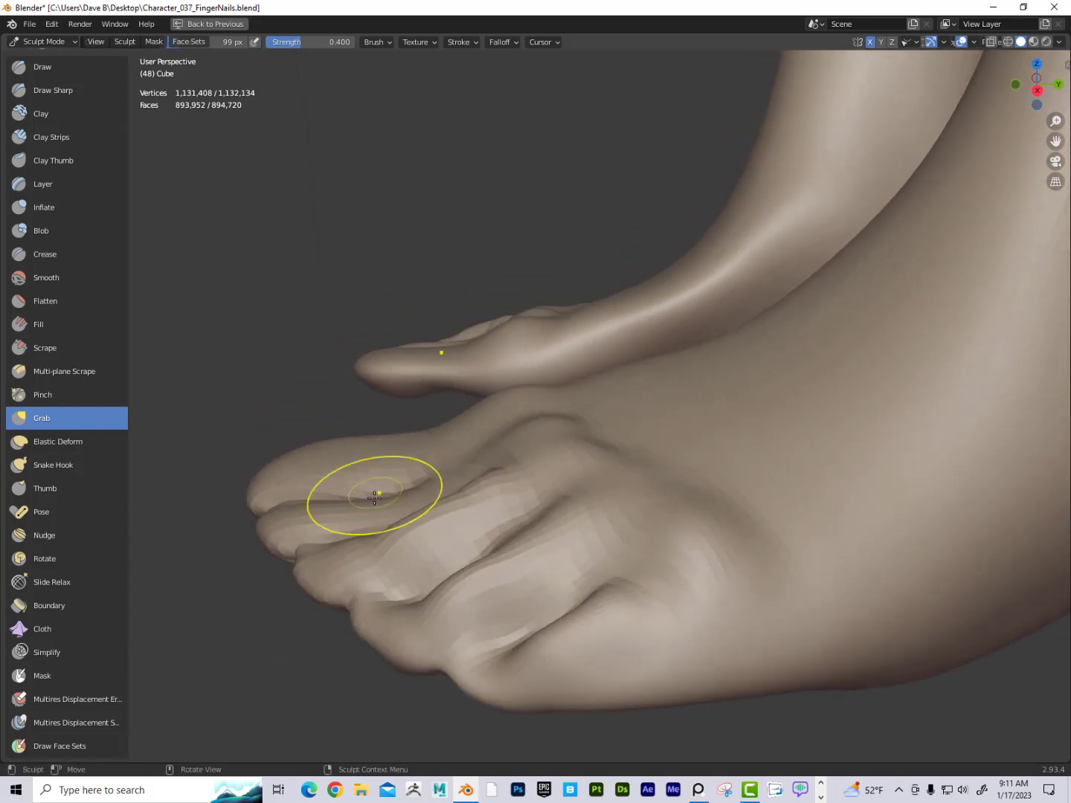
{"action": "mouse_move", "coordinate": [347, 515]}
{"action": "left_mouse_down"}
{"action": "mouse_move", "coordinate": [302, 506]}
{"action": "mouse_move", "coordinate": [406, 495]}
{"action": "left_mouse_up"}
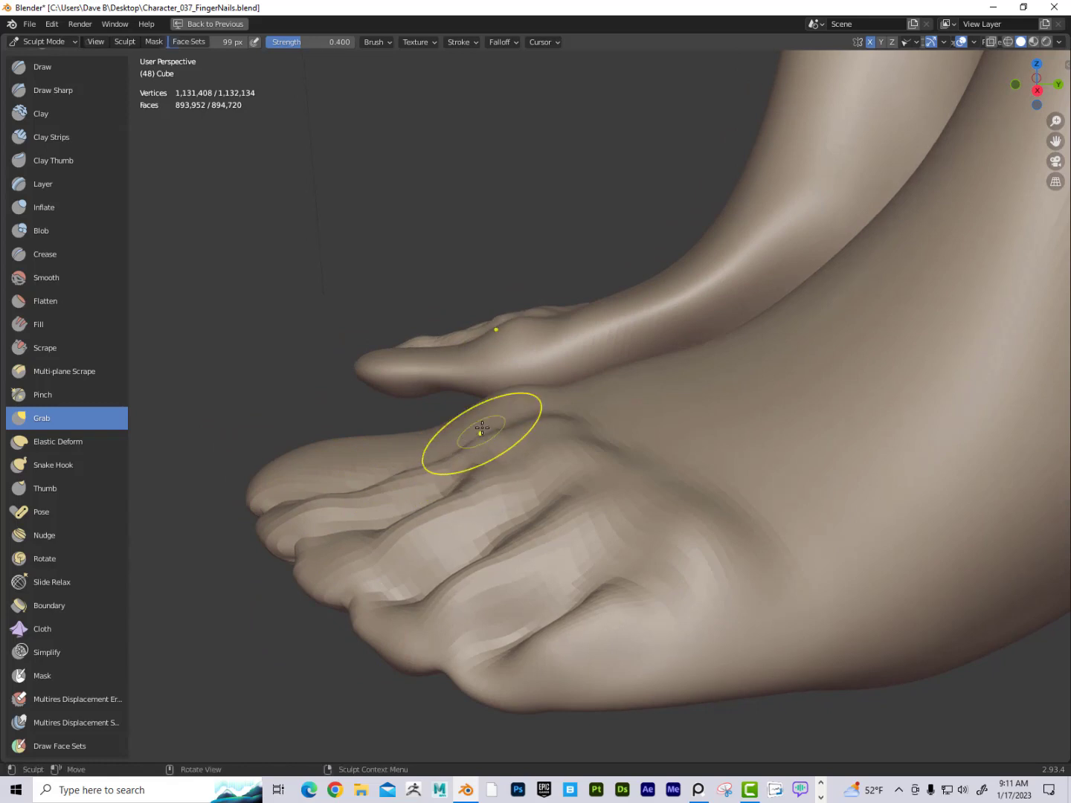
Reshape the big toe and its base knuckle with the Grab brush at a 110 px radius
{"action": "middle_click_drag", "start_coordinate": [447, 706], "coordinate": [635, 679]}
{"action": "left_click_drag", "start_coordinate": [690, 646], "coordinate": [732, 613], "text": "alt"}
{"action": "key", "text": "f"}
{"action": "left_click", "coordinate": [670, 390]}
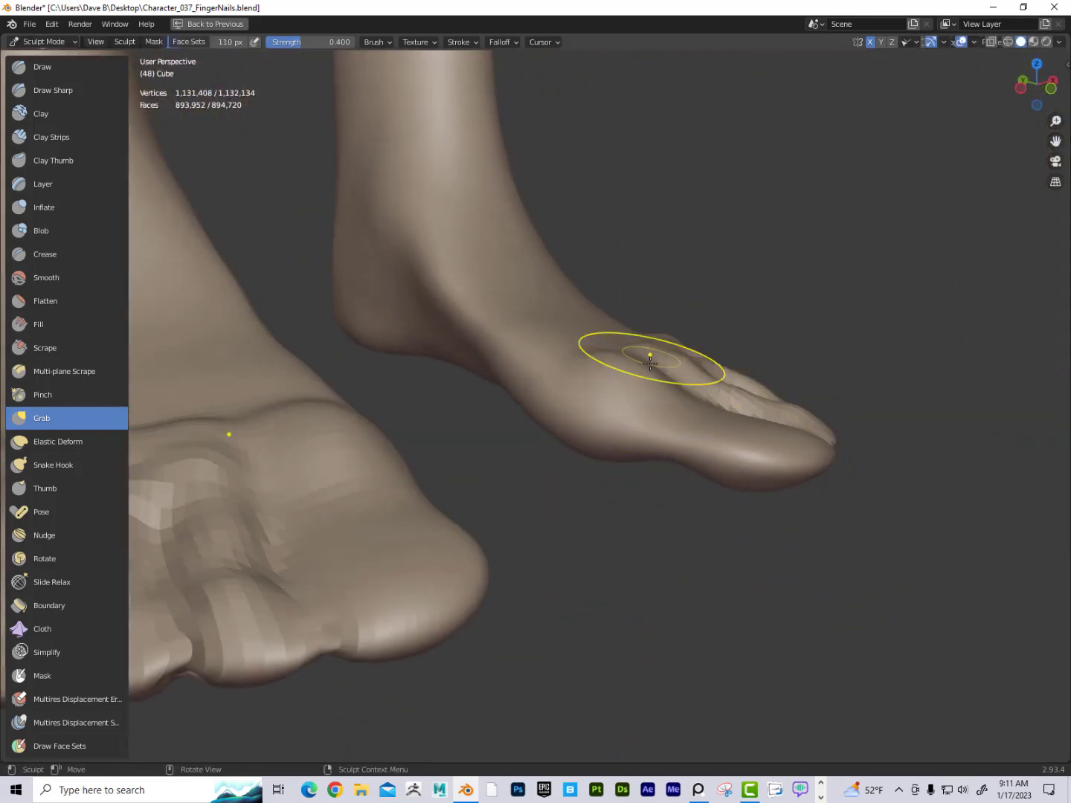
{"action": "mouse_move", "coordinate": [695, 405]}
{"action": "left_mouse_down"}
{"action": "mouse_move", "coordinate": [697, 375]}
{"action": "mouse_move", "coordinate": [733, 413]}
{"action": "mouse_move", "coordinate": [734, 394]}
{"action": "mouse_move", "coordinate": [781, 432]}
{"action": "mouse_move", "coordinate": [731, 576]}
{"action": "left_mouse_up"}
{"action": "mouse_move", "coordinate": [731, 576]}
{"action": "middle_mouse_down"}
{"action": "mouse_move", "coordinate": [696, 587]}
{"action": "mouse_move", "coordinate": [661, 543]}
{"action": "middle_mouse_up"}
{"action": "left_click_drag", "start_coordinate": [672, 573], "coordinate": [682, 572]}
{"action": "left_click_drag", "start_coordinate": [633, 516], "coordinate": [613, 503]}
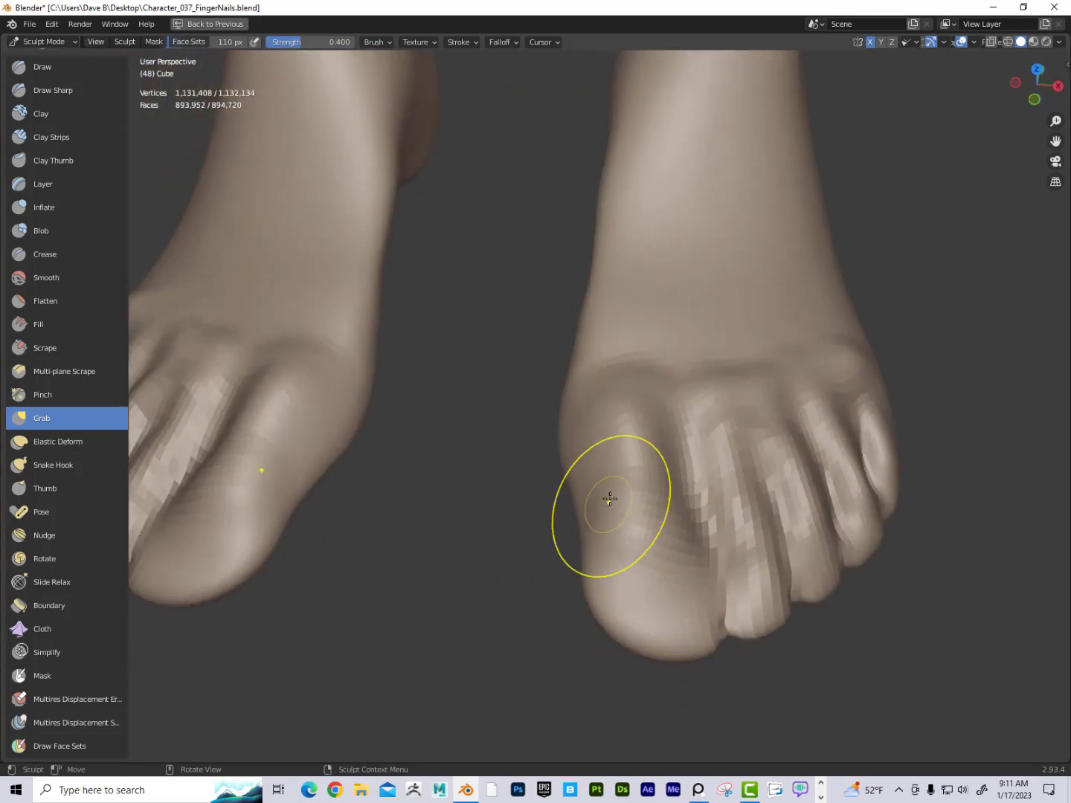
{"action": "left_click_drag", "start_coordinate": [681, 497], "coordinate": [675, 440]}
{"action": "mouse_move", "coordinate": [665, 391]}
{"action": "left_mouse_down"}
{"action": "mouse_move", "coordinate": [675, 393]}
{"action": "mouse_move", "coordinate": [599, 402]}
{"action": "left_mouse_up"}
Refine the form of the outer toes with the Grab brush at a 62 px radius
{"action": "mouse_move", "coordinate": [503, 627]}
{"action": "middle_mouse_down"}
{"action": "mouse_move", "coordinate": [592, 591]}
{"action": "mouse_move", "coordinate": [706, 566]}
{"action": "middle_mouse_up"}
{"action": "scroll", "coordinate": [502, 632], "scroll_direction": "down", "scroll_amount": 5}
{"action": "left_click_drag", "start_coordinate": [706, 565], "coordinate": [626, 568], "text": "alt"}
{"action": "left_click_drag", "start_coordinate": [653, 666], "coordinate": [596, 538], "text": "alt"}
{"action": "key", "text": "f"}
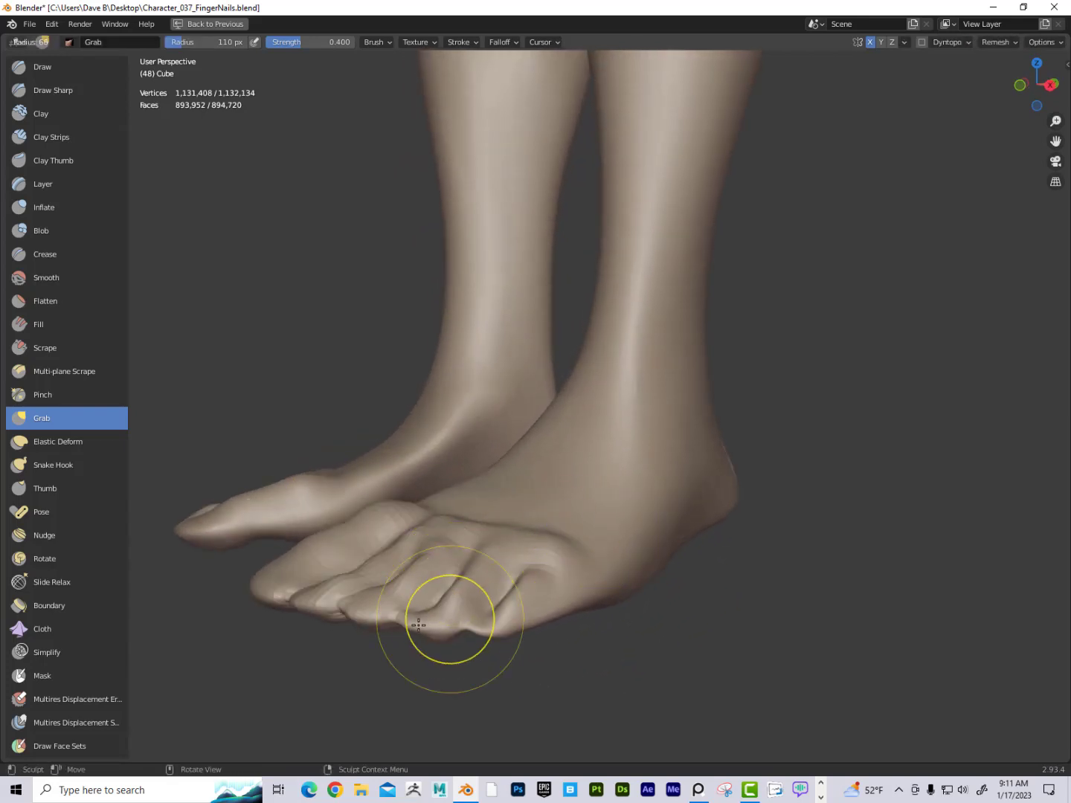
{"action": "left_click", "coordinate": [427, 614]}
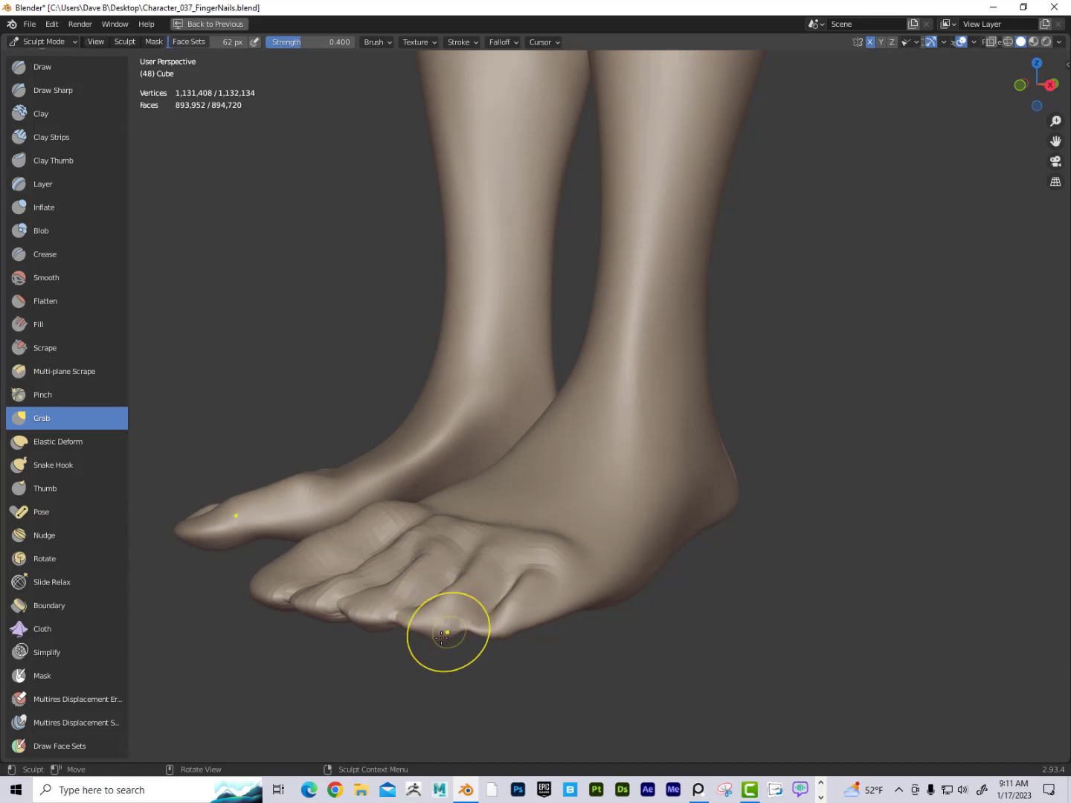
{"action": "mouse_move", "coordinate": [414, 627]}
{"action": "left_mouse_down"}
{"action": "mouse_move", "coordinate": [462, 636]}
{"action": "mouse_move", "coordinate": [487, 609]}
{"action": "mouse_move", "coordinate": [525, 627]}
{"action": "left_mouse_up"}
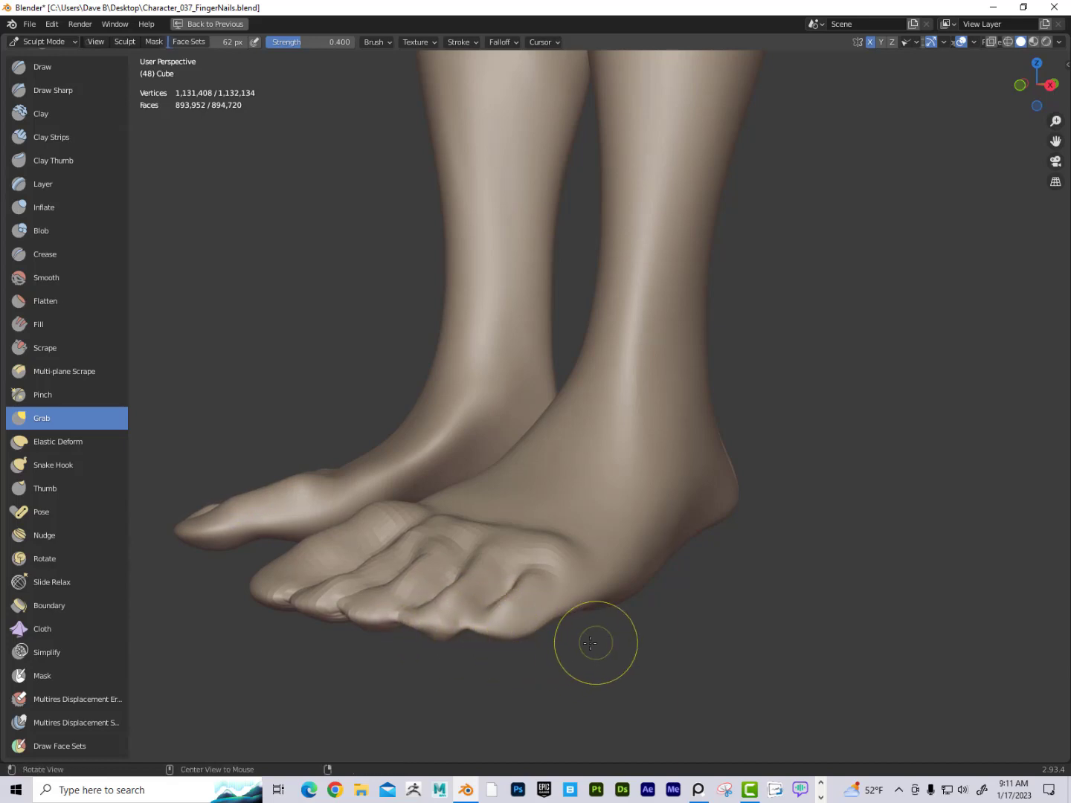
{"action": "middle_click_drag", "start_coordinate": [595, 640], "coordinate": [617, 687]}
{"action": "left_click_drag", "start_coordinate": [585, 640], "coordinate": [585, 628]}
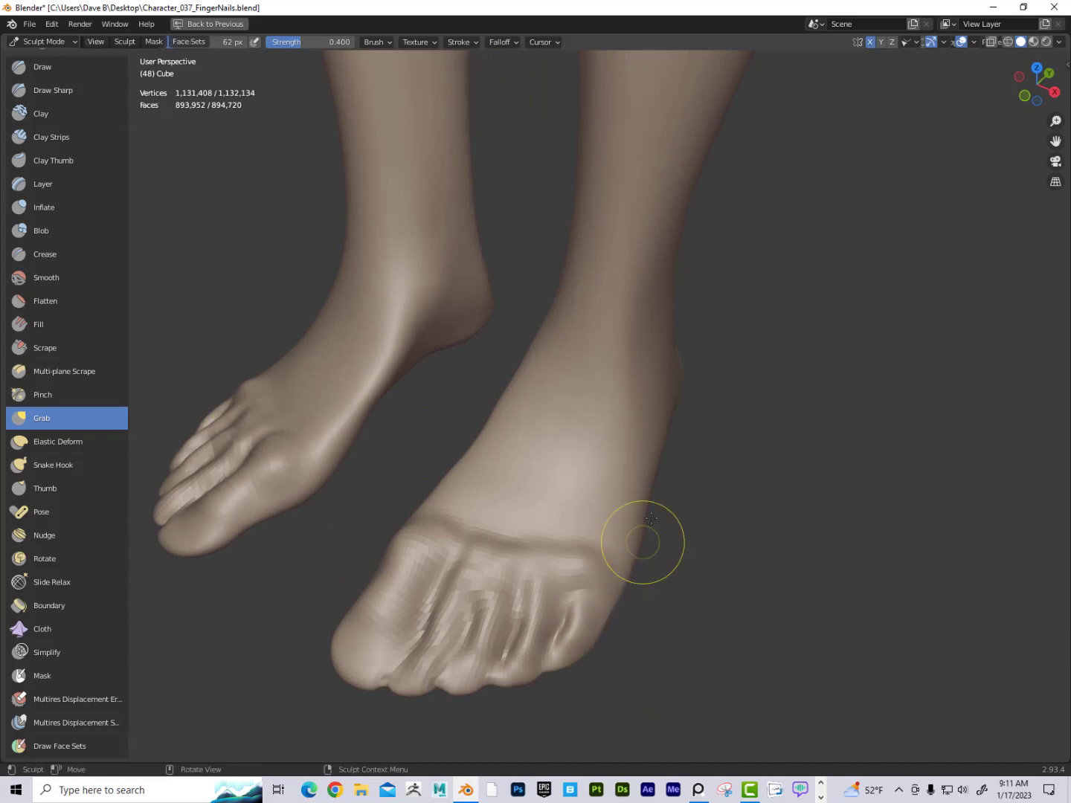
Lay tendon ridges from the toe knuckles to the ankle with Clay Strips at 80 px and soften them
{"action": "middle_click_drag", "start_coordinate": [649, 581], "coordinate": [485, 490]}
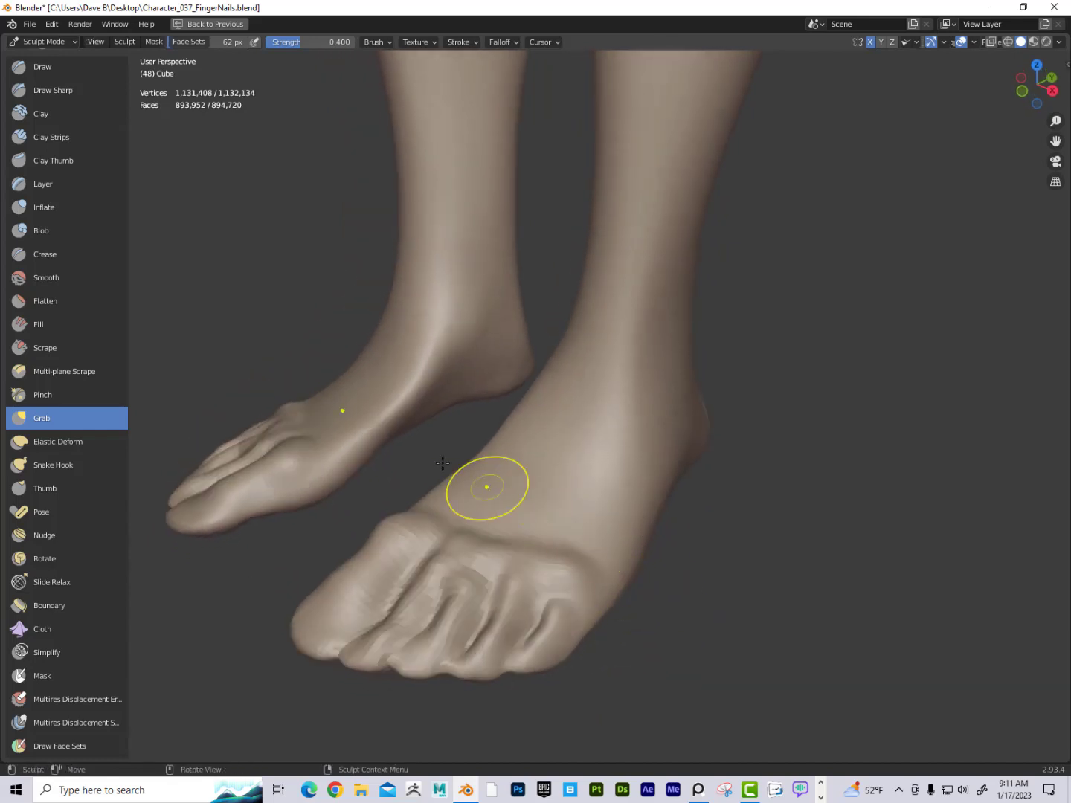
{"action": "left_click", "coordinate": [61, 137]}
{"action": "key", "text": "f"}
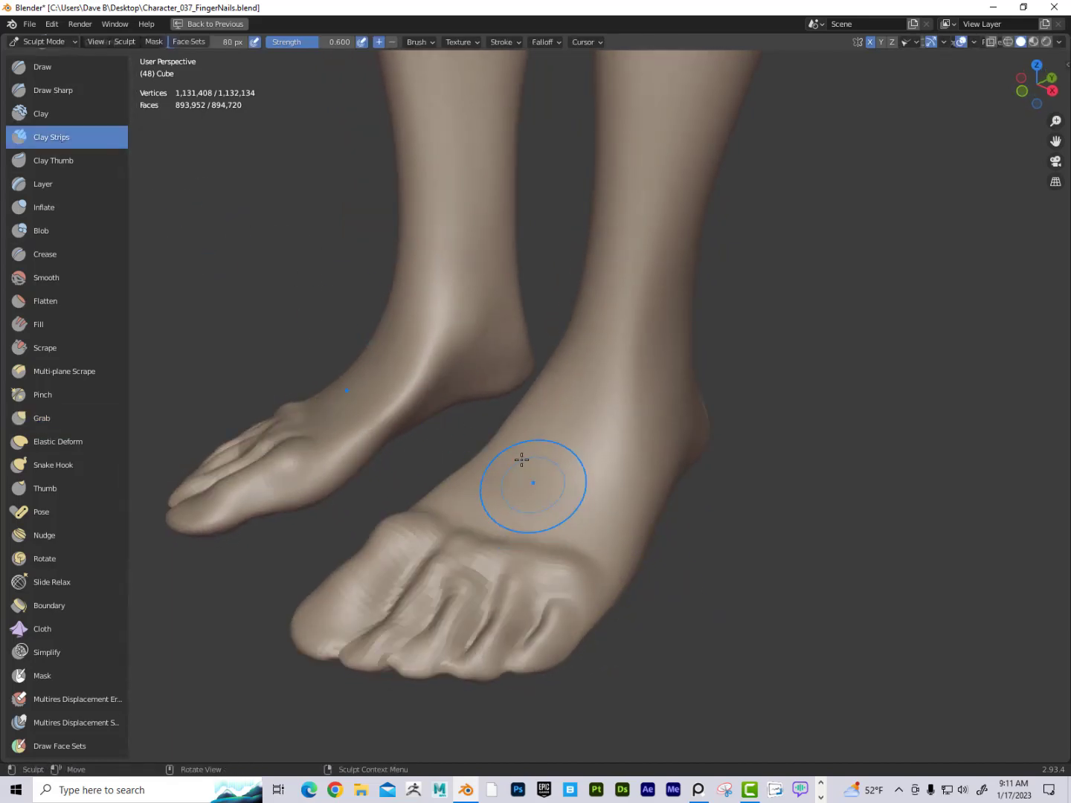
{"action": "mouse_move", "coordinate": [435, 505]}
{"action": "left_mouse_down"}
{"action": "mouse_move", "coordinate": [527, 439]}
{"action": "mouse_move", "coordinate": [545, 404]}
{"action": "left_mouse_up"}
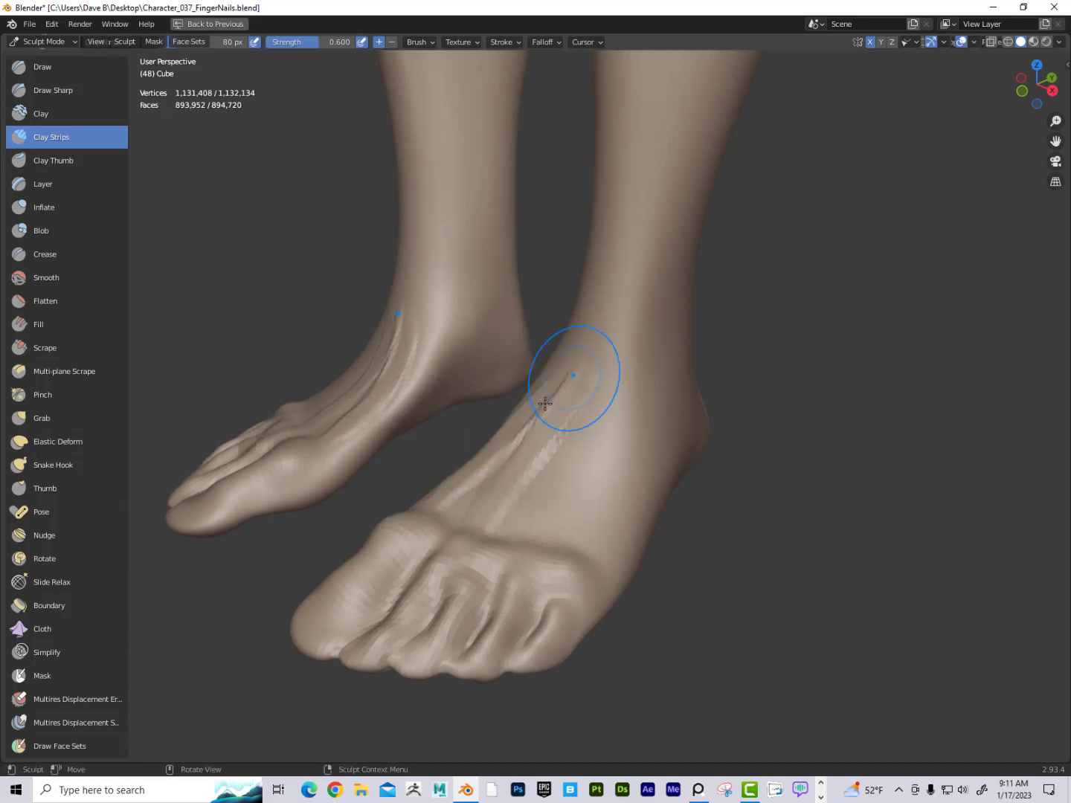
{"action": "left_click_drag", "start_coordinate": [522, 517], "coordinate": [576, 438]}
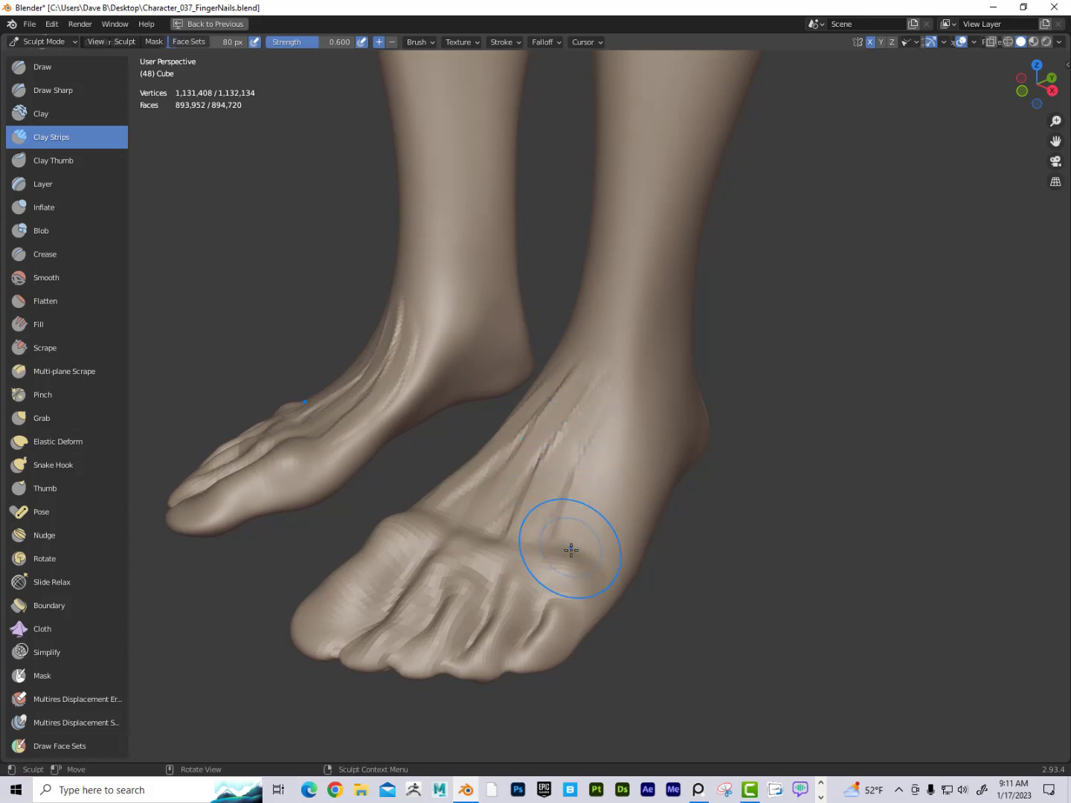
{"action": "mouse_move", "coordinate": [569, 546]}
{"action": "left_mouse_down"}
{"action": "mouse_move", "coordinate": [618, 406]}
{"action": "mouse_move", "coordinate": [610, 446]}
{"action": "mouse_move", "coordinate": [563, 447]}
{"action": "mouse_move", "coordinate": [452, 511]}
{"action": "left_mouse_up"}
{"action": "key", "text": "ctrl+z"}
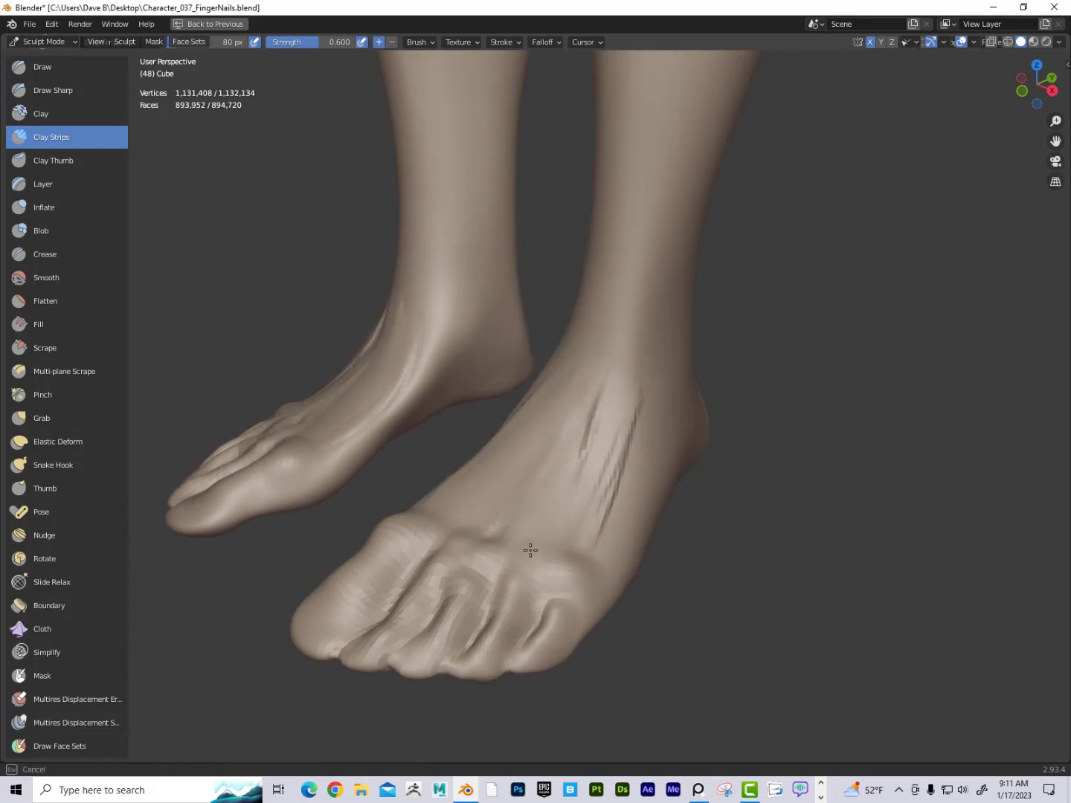
{"action": "key", "text": "ctrl+z"}
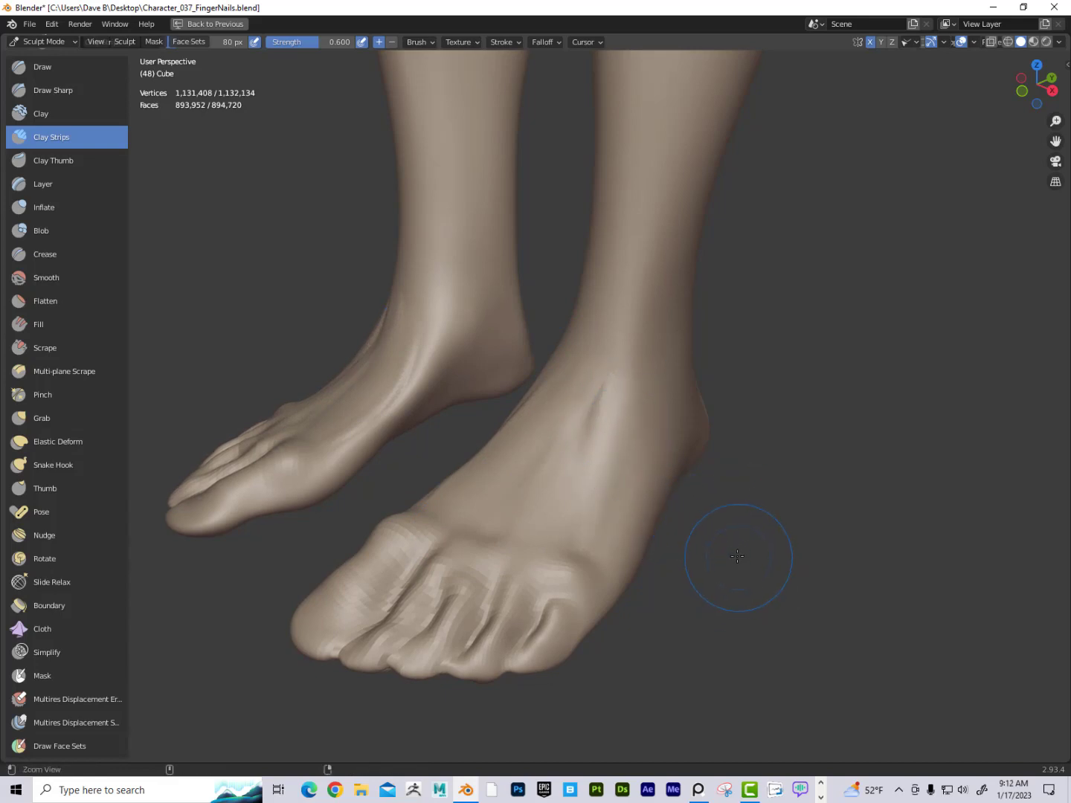
Build up the front and outer side of the ankle with 80 px Clay Strips strokes and smooth them
{"action": "left_click_drag", "start_coordinate": [737, 556], "coordinate": [762, 654], "text": "ctrl+alt"}
{"action": "left_click_drag", "start_coordinate": [733, 558], "coordinate": [827, 543], "text": "alt"}
{"action": "mouse_move", "coordinate": [785, 614]}
{"action": "left_mouse_down", "text": "ctrl+alt"}
{"action": "mouse_move", "coordinate": [787, 629]}
{"action": "mouse_move", "coordinate": [769, 485]}
{"action": "left_mouse_up", "text": "ctrl+alt"}
{"action": "left_click_drag", "start_coordinate": [730, 430], "coordinate": [729, 449], "text": "alt"}
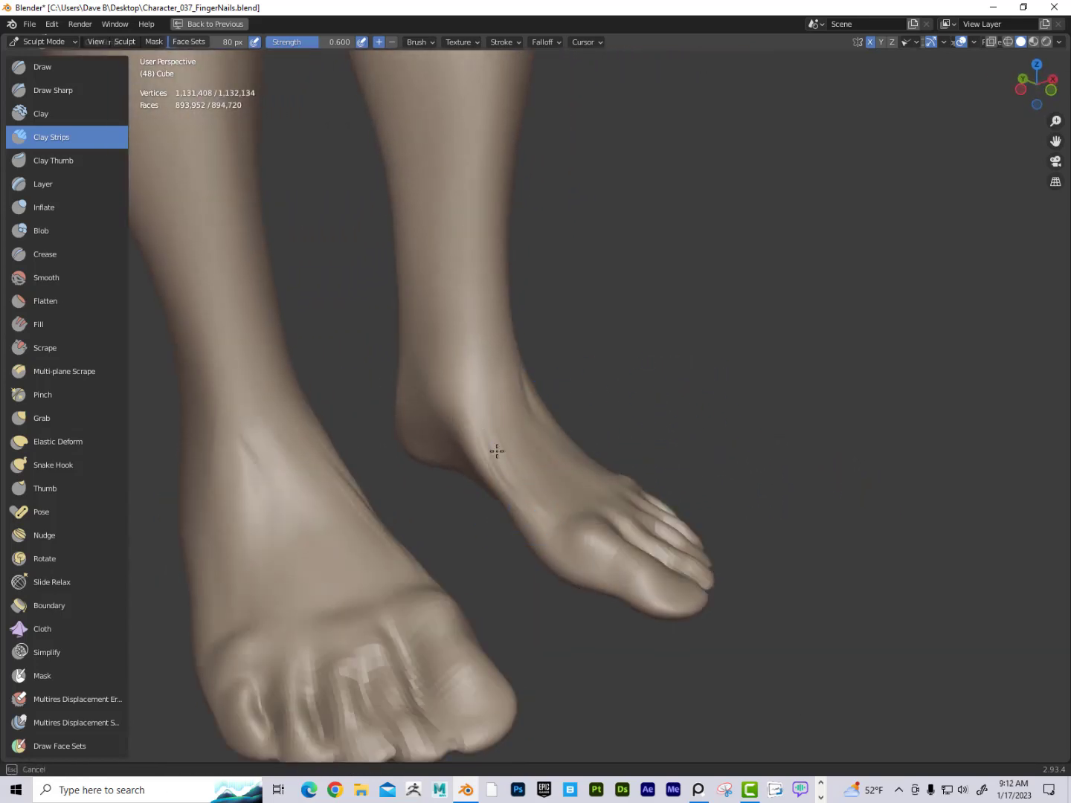
{"action": "left_click_drag", "start_coordinate": [502, 414], "coordinate": [499, 429], "text": "alt"}
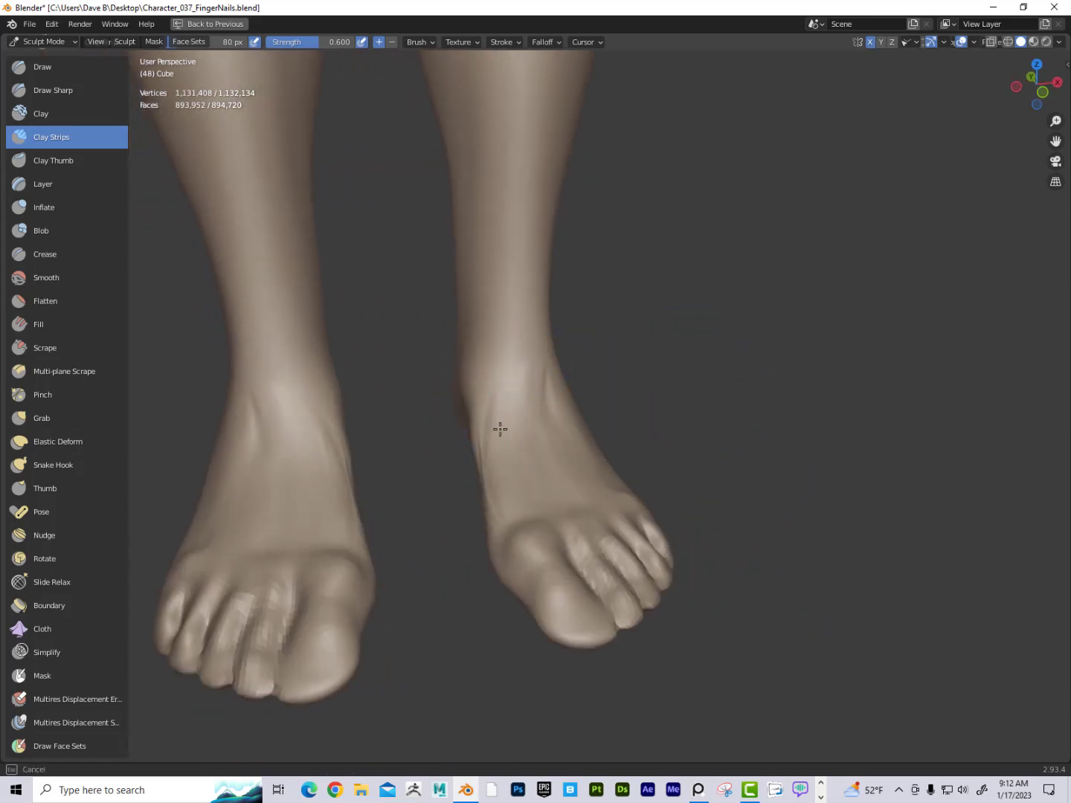
{"action": "left_click_drag", "start_coordinate": [587, 405], "coordinate": [566, 419], "text": "alt"}
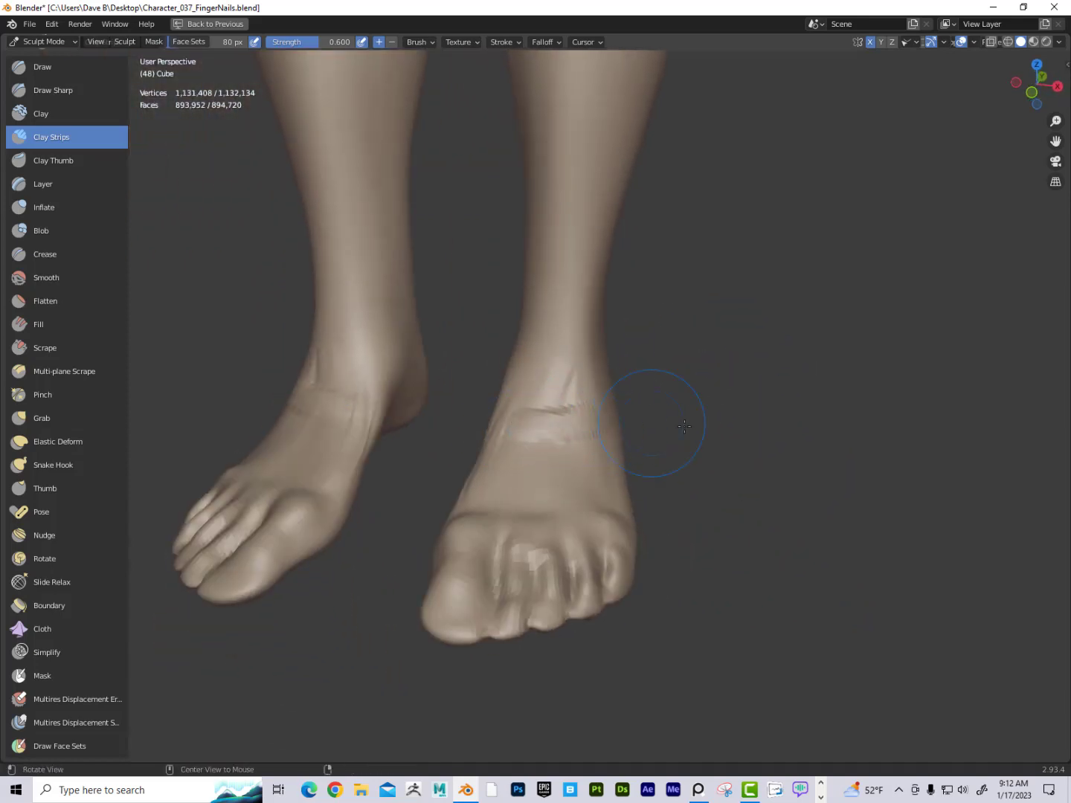
{"action": "left_click_drag", "start_coordinate": [684, 425], "coordinate": [552, 430], "text": "alt"}
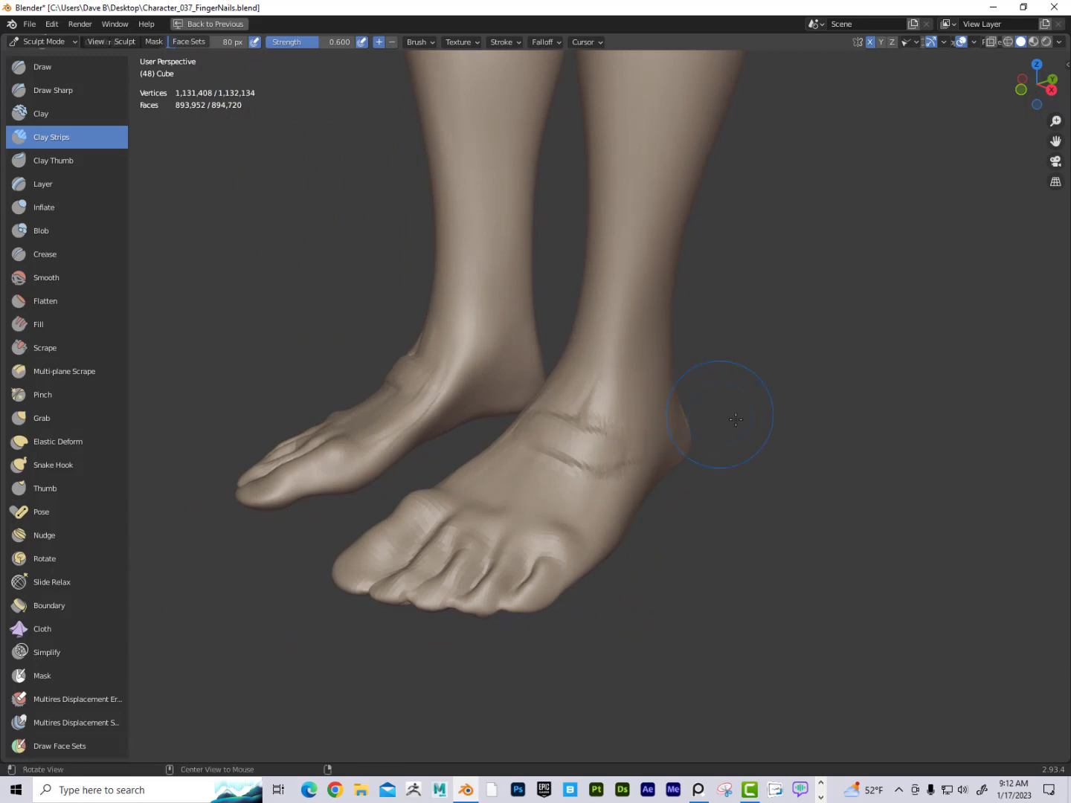
{"action": "left_click_drag", "start_coordinate": [735, 418], "coordinate": [572, 417], "text": "alt"}
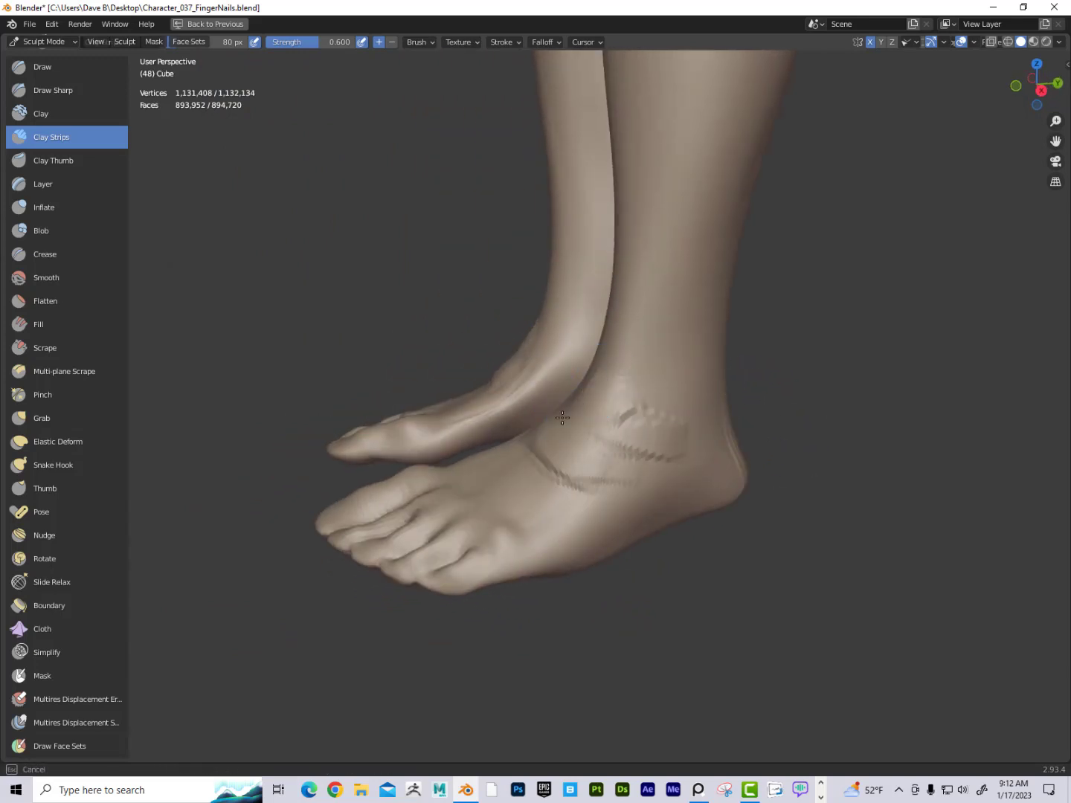
{"action": "left_click_drag", "start_coordinate": [551, 436], "coordinate": [591, 441], "text": "shift"}
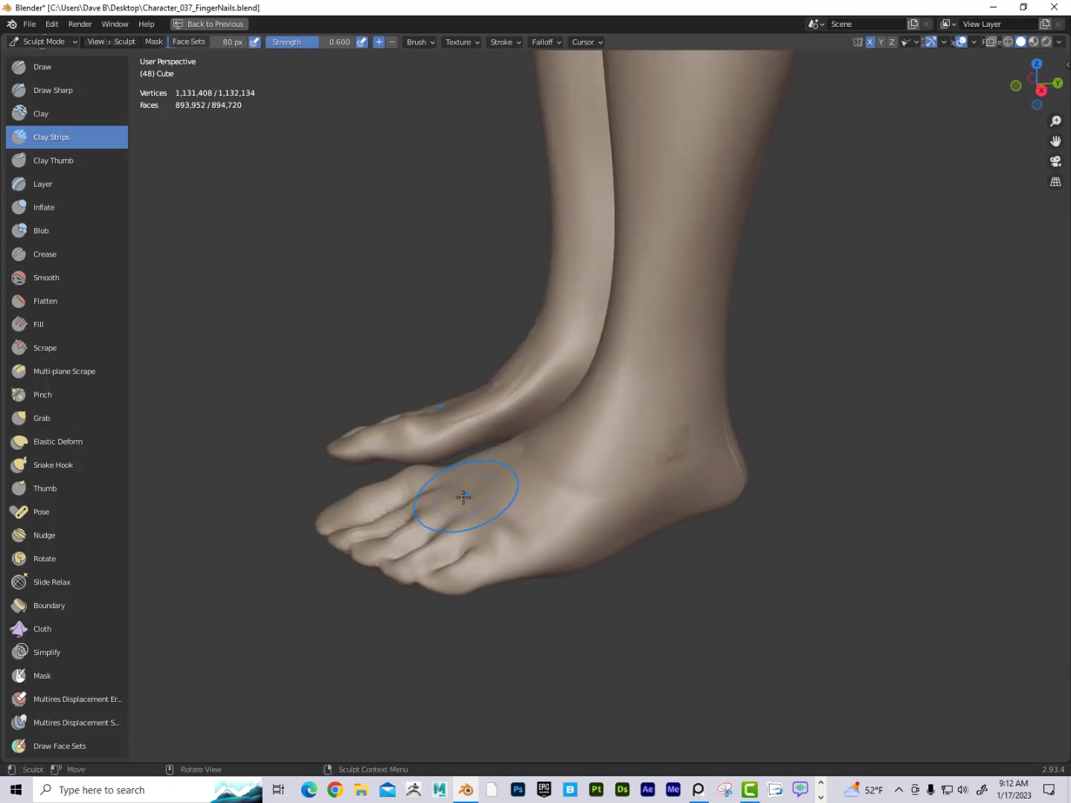
Add thin tendon ridges behind the toe knuckles on top of the foot with Clay Strips at 47 px
{"action": "key", "text": "f"}
{"action": "left_click", "coordinate": [473, 497]}
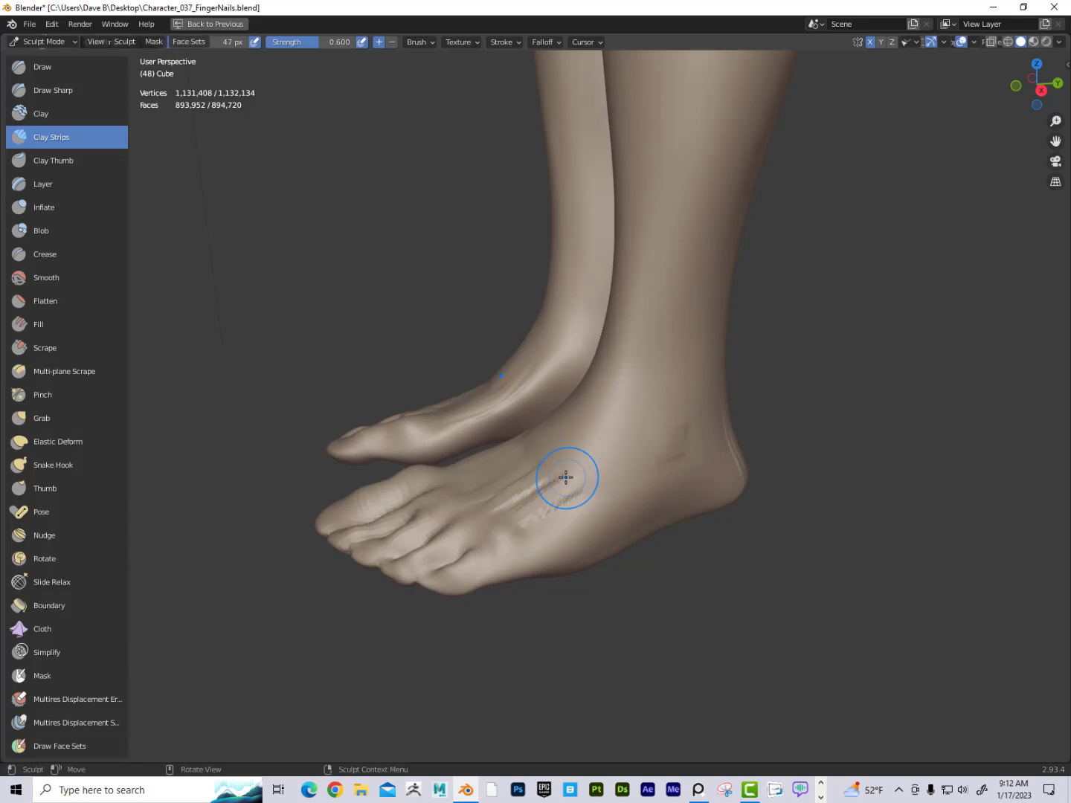
{"action": "left_click_drag", "start_coordinate": [565, 477], "coordinate": [598, 611], "text": "alt"}
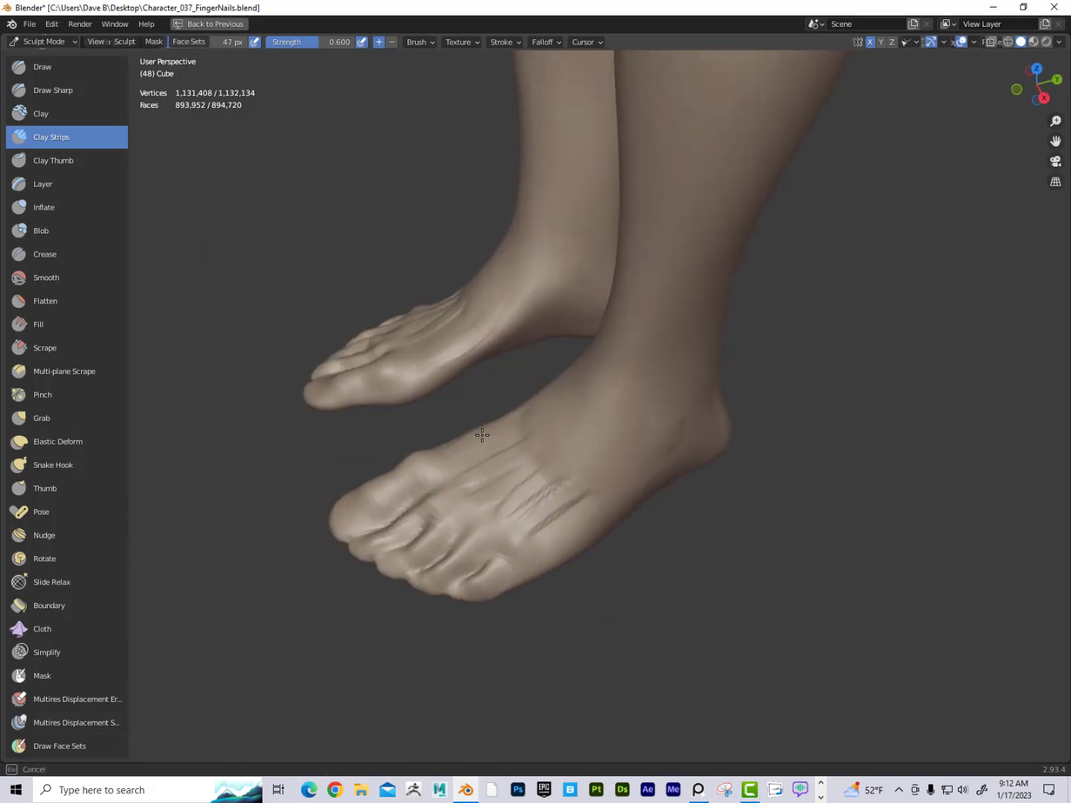
{"action": "left_click_drag", "start_coordinate": [761, 508], "coordinate": [754, 431], "text": "alt"}
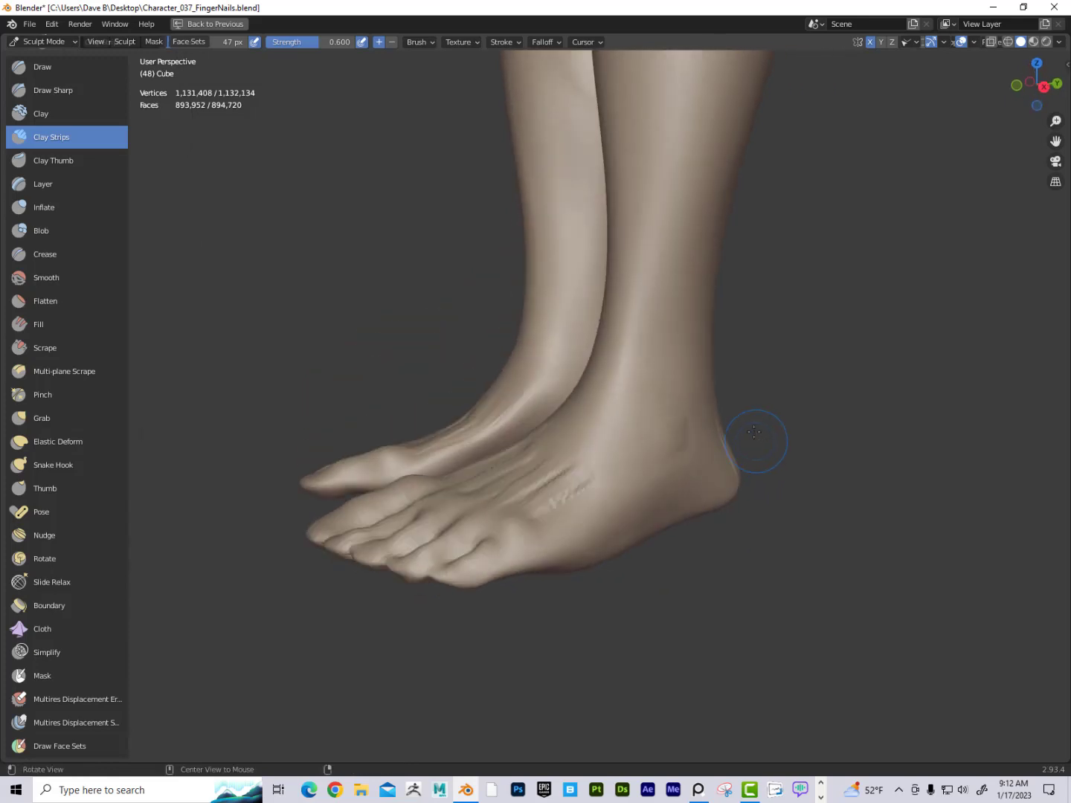
Add Clay Strips strokes at 59 px beside the Achilles tendon behind the outer ankle and soften the foot's tendon ridges
{"action": "key", "text": "f"}
{"action": "left_click", "coordinate": [704, 403]}
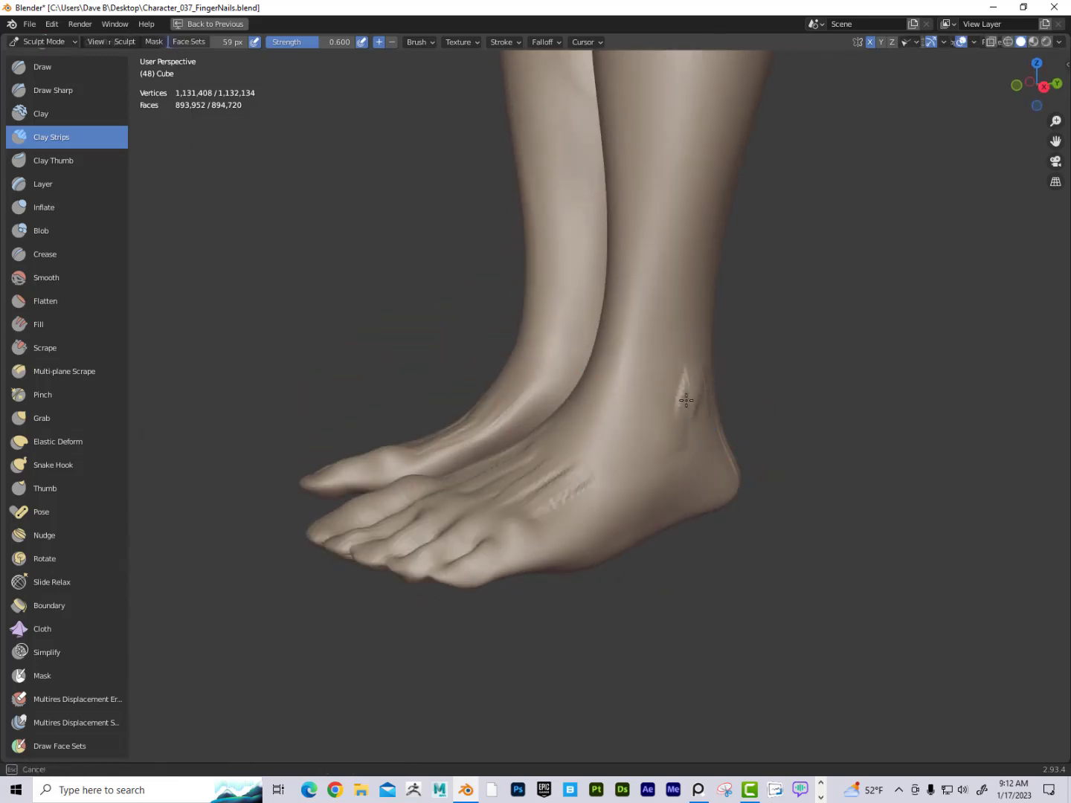
{"action": "mouse_move", "coordinate": [760, 377]}
{"action": "left_mouse_down", "text": "alt"}
{"action": "mouse_move", "coordinate": [865, 356]}
{"action": "mouse_move", "coordinate": [534, 354]}
{"action": "left_mouse_up", "text": "alt"}
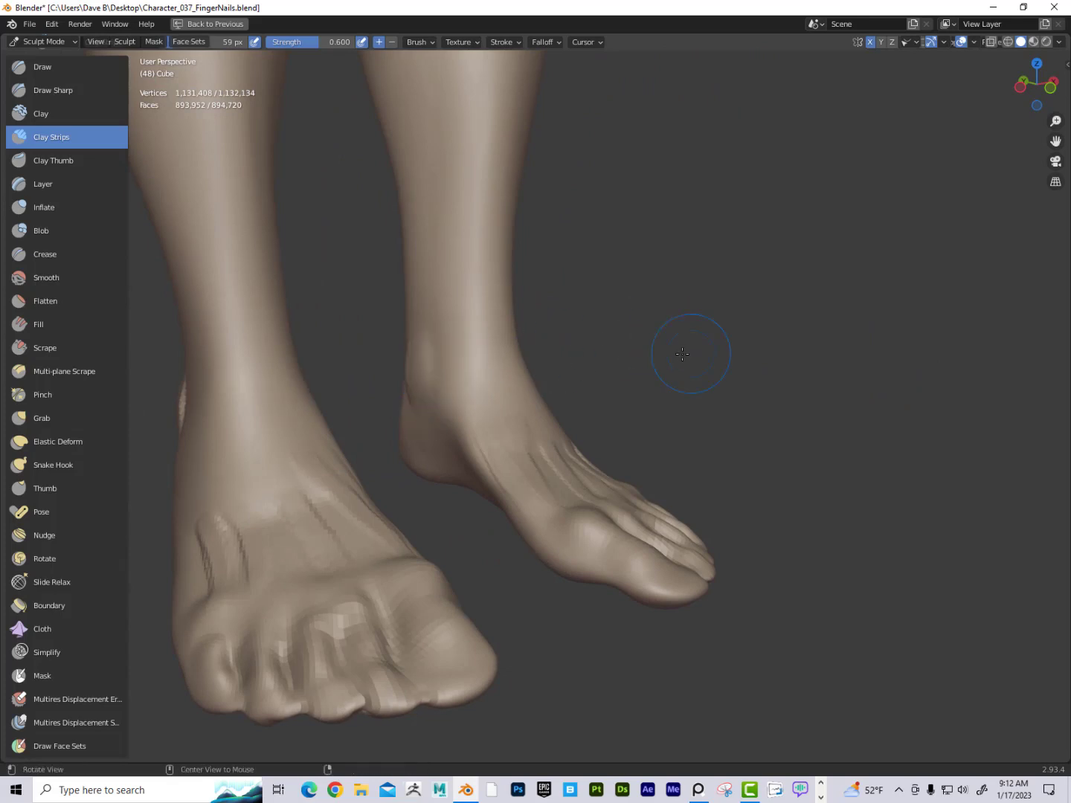
{"action": "left_click_drag", "start_coordinate": [682, 353], "coordinate": [632, 348], "text": "alt"}
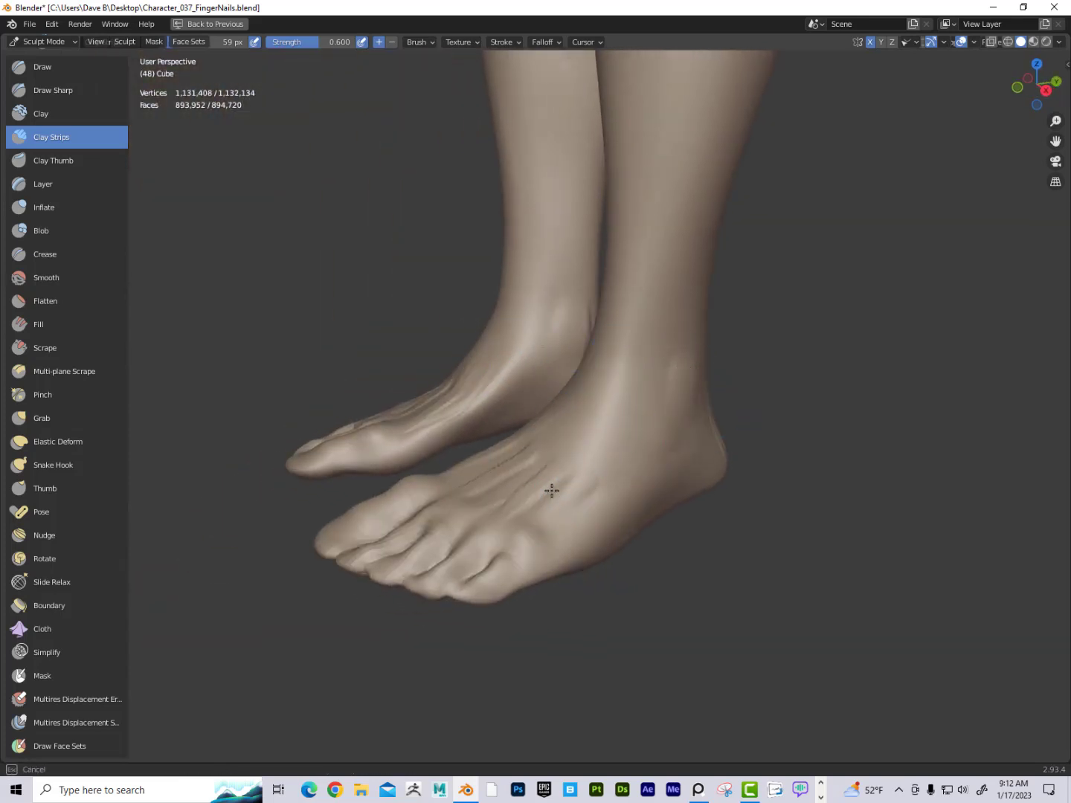
{"action": "mouse_move", "coordinate": [470, 525]}
{"action": "left_mouse_down", "text": "alt"}
{"action": "mouse_move", "coordinate": [700, 595]}
{"action": "mouse_move", "coordinate": [594, 542]}
{"action": "left_mouse_up", "text": "alt"}
Build up the heel, its rim and the outer edge of the sole with Clay Strips strokes at 71 px
{"action": "mouse_move", "coordinate": [753, 530]}
{"action": "left_mouse_down", "text": "alt"}
{"action": "mouse_move", "coordinate": [610, 534]}
{"action": "mouse_move", "coordinate": [633, 521]}
{"action": "left_mouse_up", "text": "alt"}
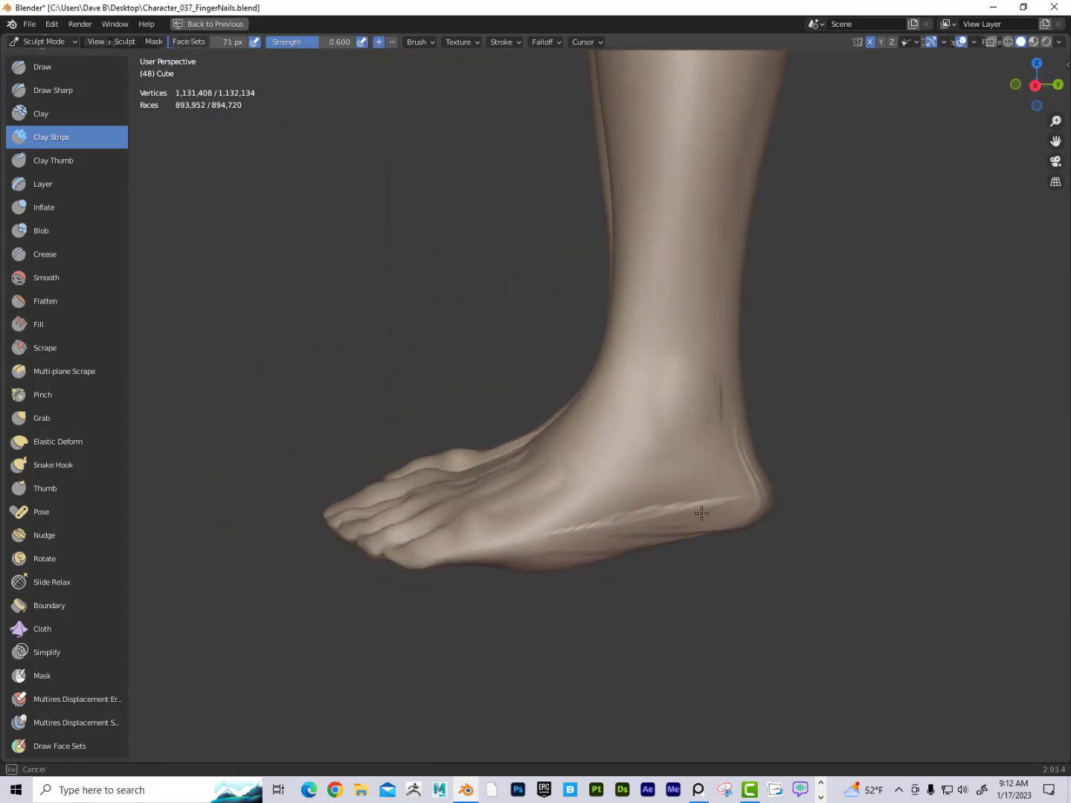
{"action": "left_click_drag", "start_coordinate": [701, 513], "coordinate": [584, 554], "text": "alt"}
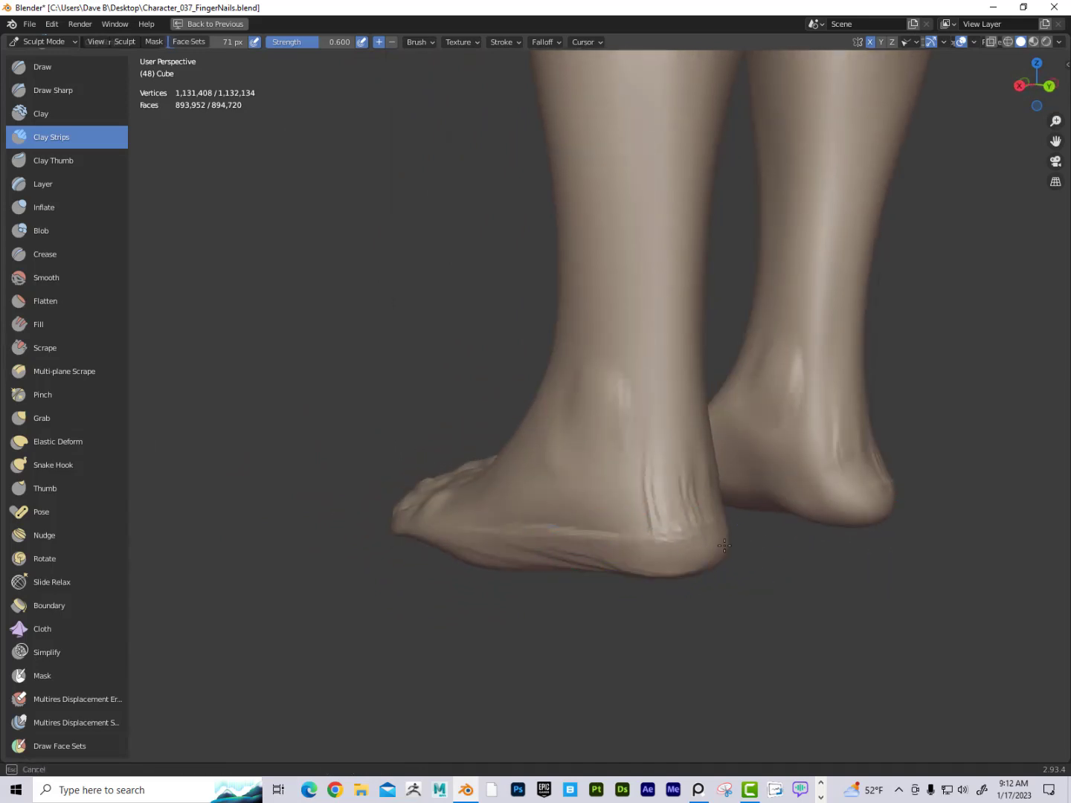
{"action": "left_click_drag", "start_coordinate": [723, 546], "coordinate": [438, 589], "text": "alt"}
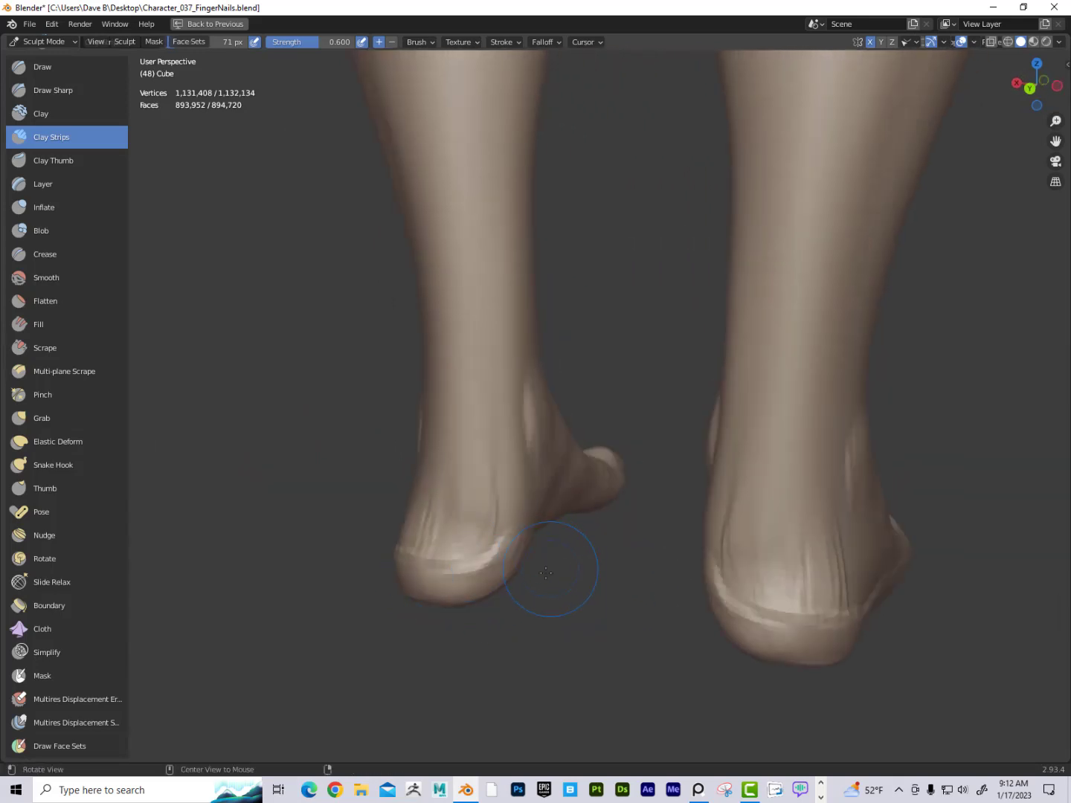
{"action": "mouse_move", "coordinate": [545, 572]}
{"action": "left_mouse_down", "text": "alt"}
{"action": "mouse_move", "coordinate": [387, 514]}
{"action": "mouse_move", "coordinate": [628, 540]}
{"action": "left_mouse_up", "text": "alt"}
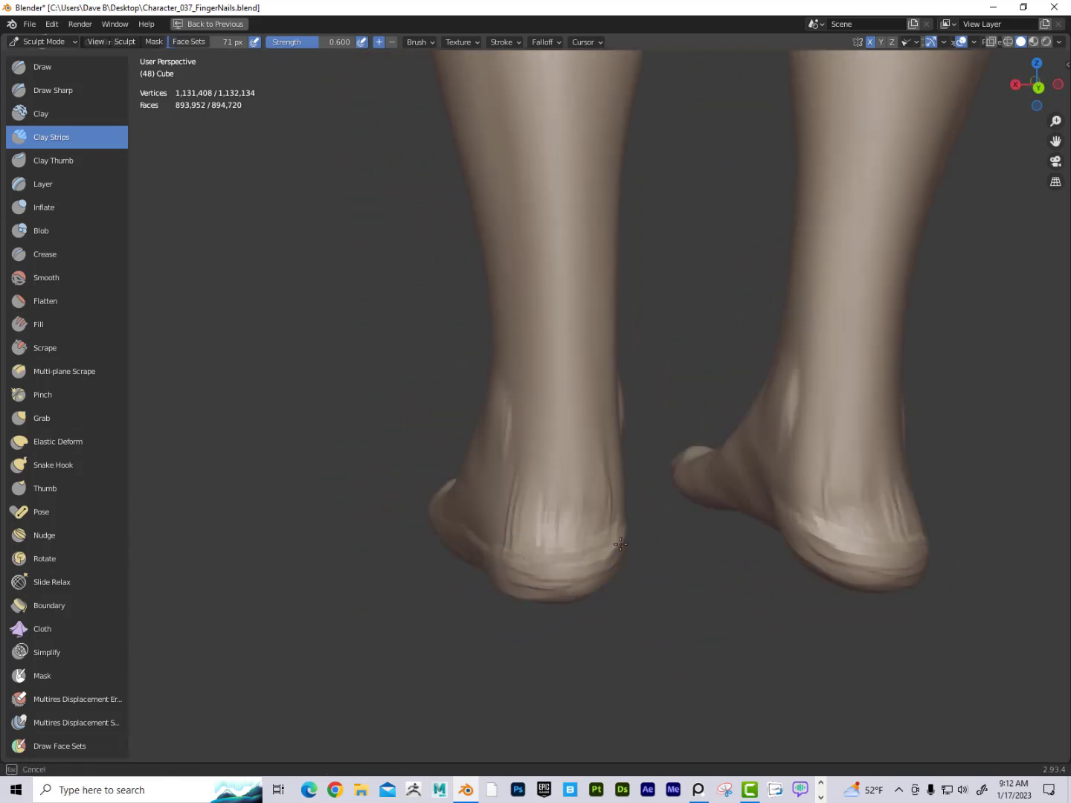
{"action": "left_click_drag", "start_coordinate": [558, 632], "coordinate": [715, 568], "text": "alt"}
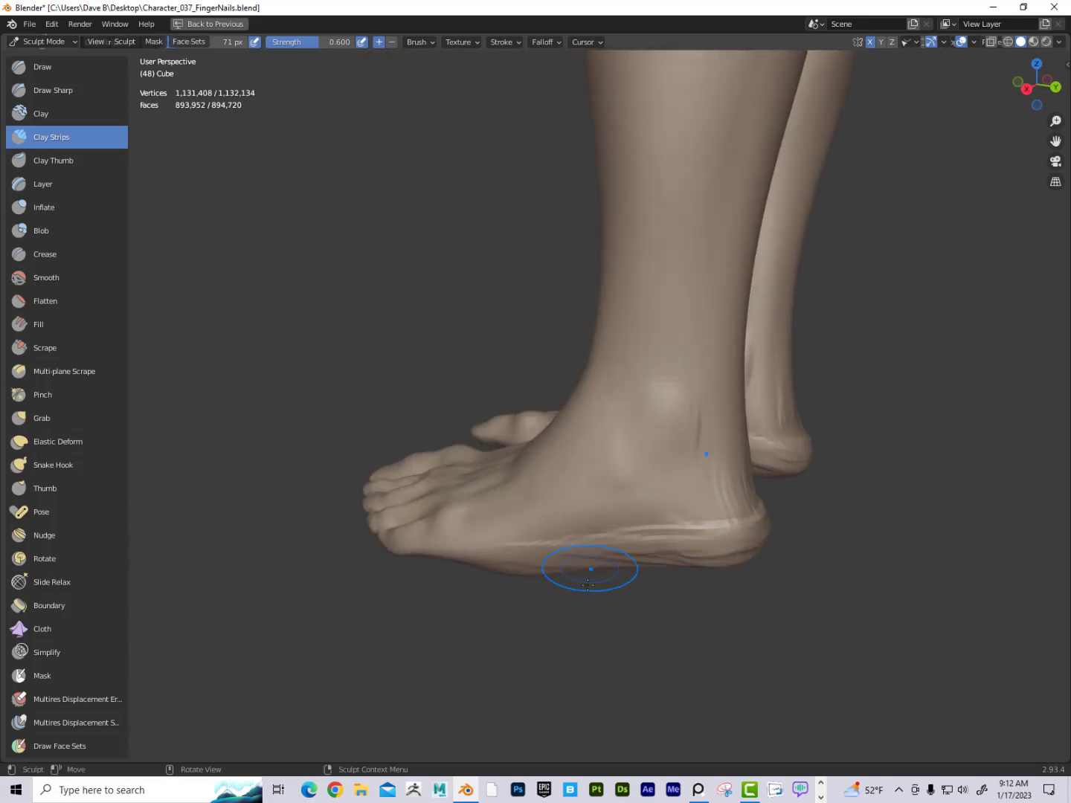
{"action": "left_click_drag", "start_coordinate": [586, 569], "coordinate": [623, 530], "text": "alt"}
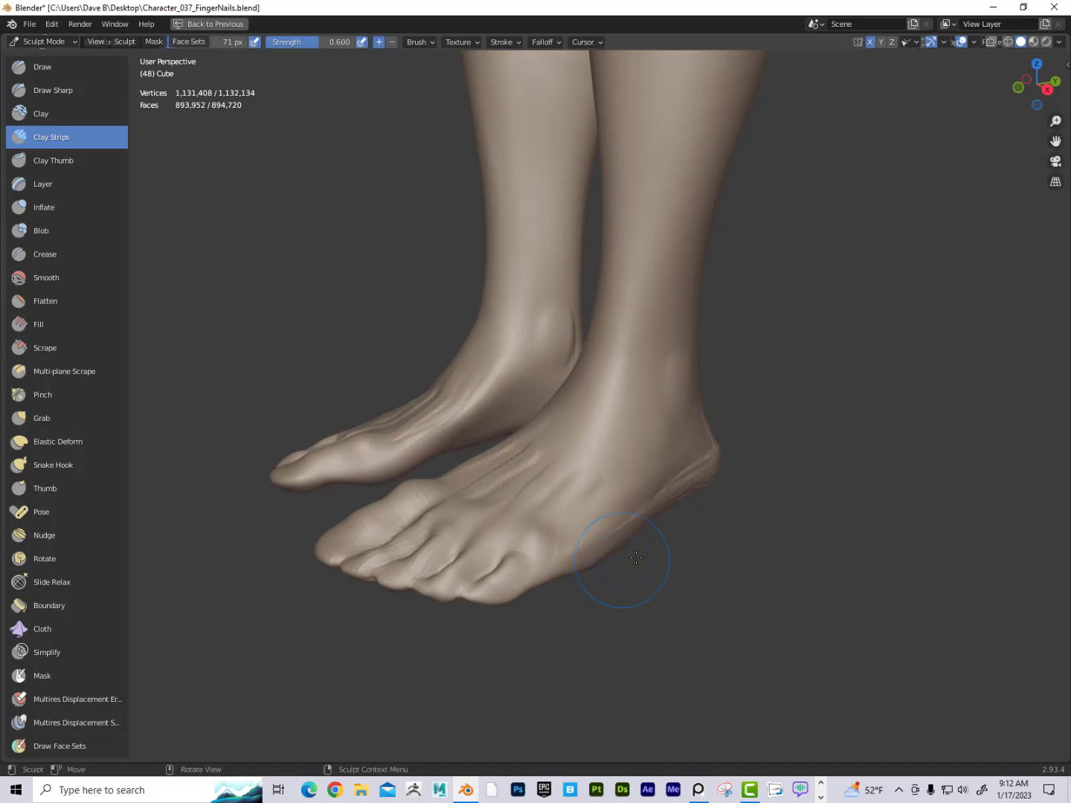
{"action": "left_click_drag", "start_coordinate": [689, 494], "coordinate": [727, 543], "text": "alt"}
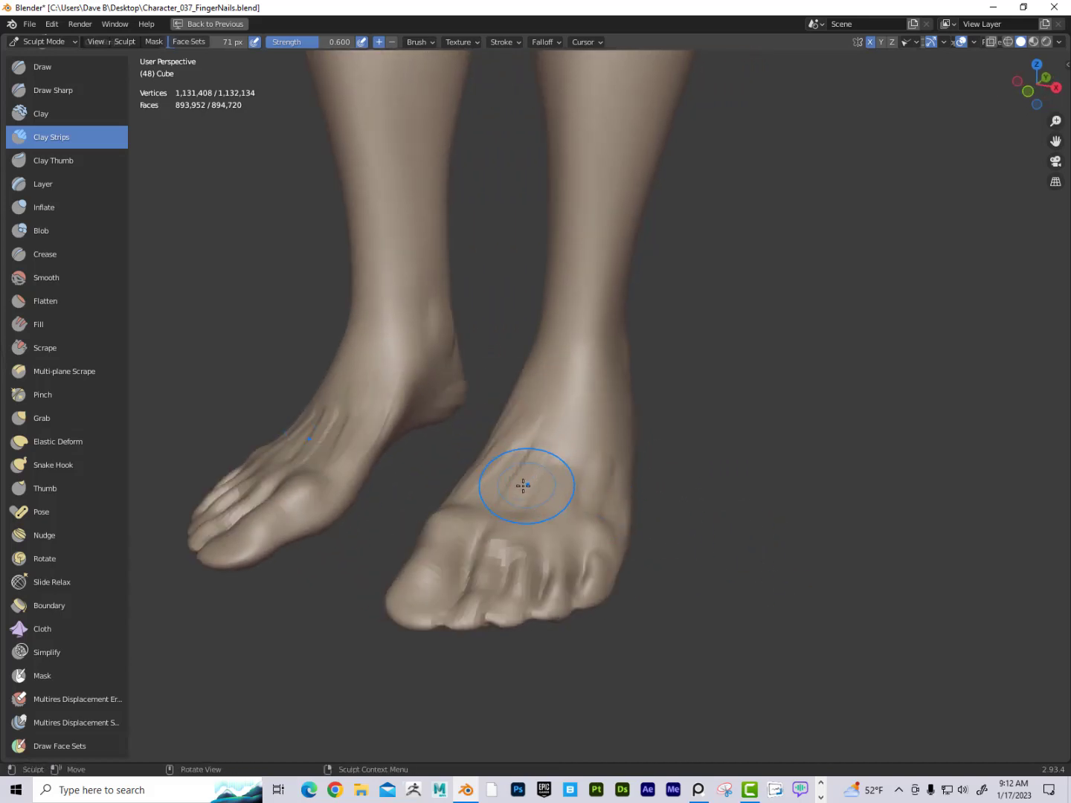
Lay finer tendon strokes across the top of the foot towards the ankle with Clay Strips at 43 px
{"action": "key", "text": "f"}
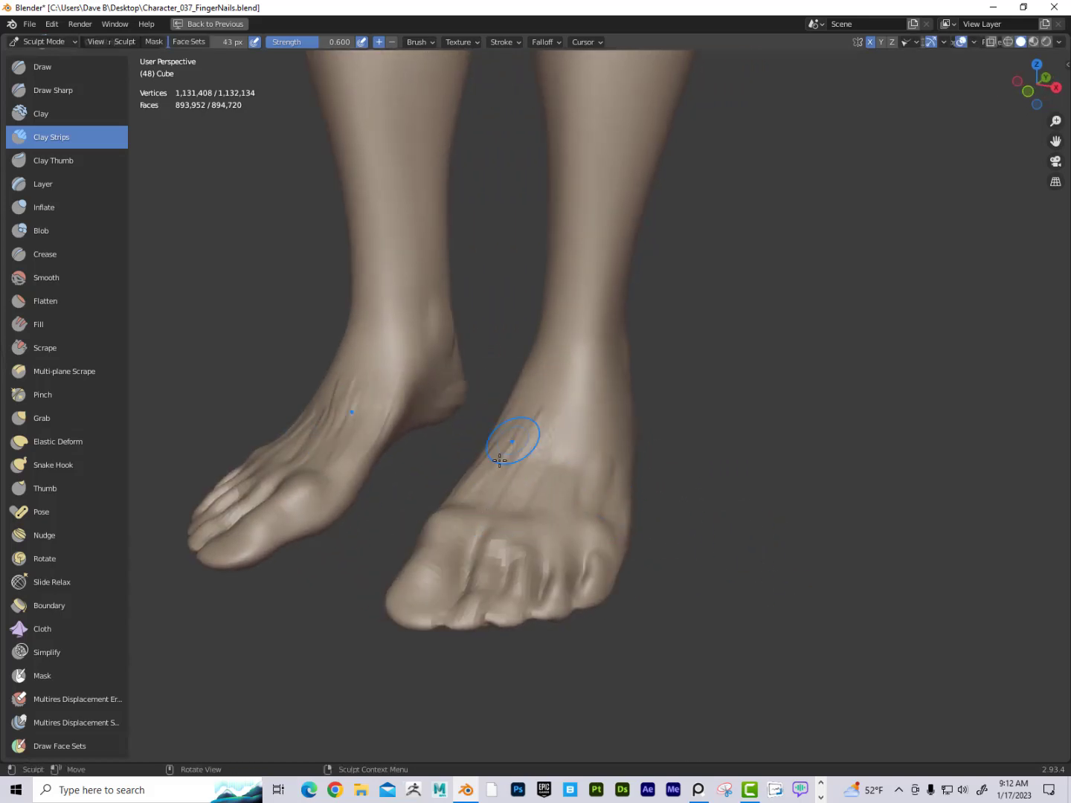
{"action": "left_click_drag", "start_coordinate": [551, 420], "coordinate": [531, 485]}
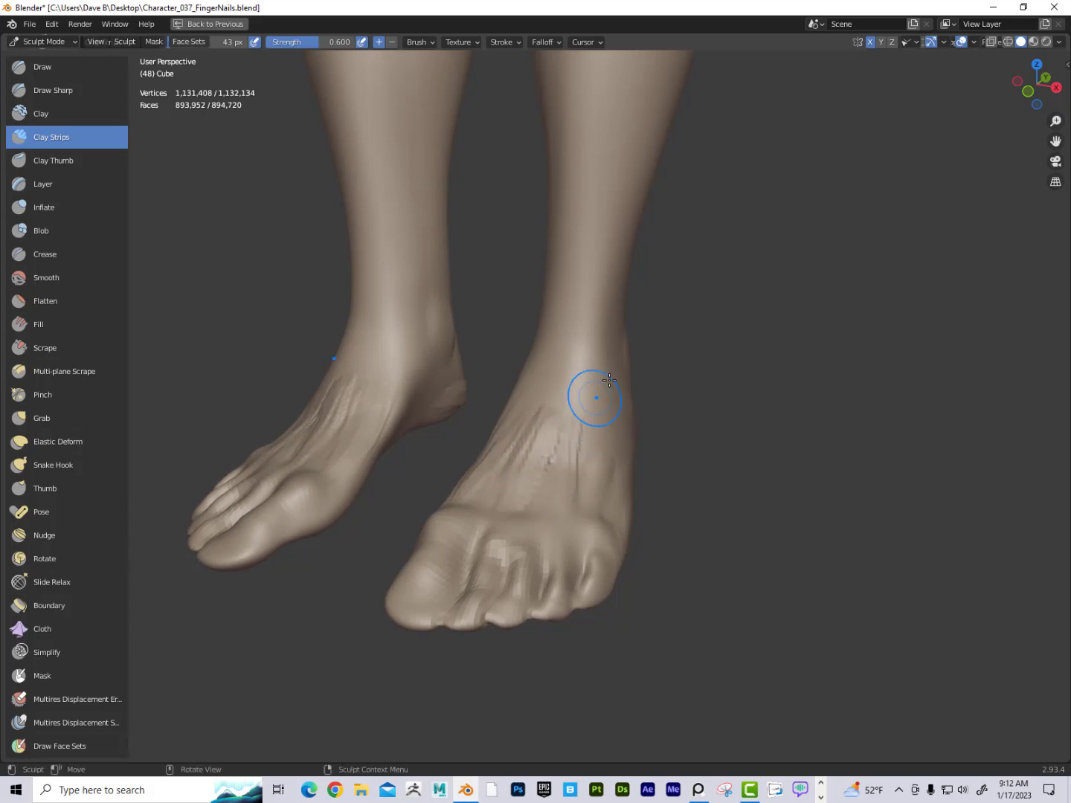
{"action": "middle_click_drag", "start_coordinate": [682, 505], "coordinate": [669, 582]}
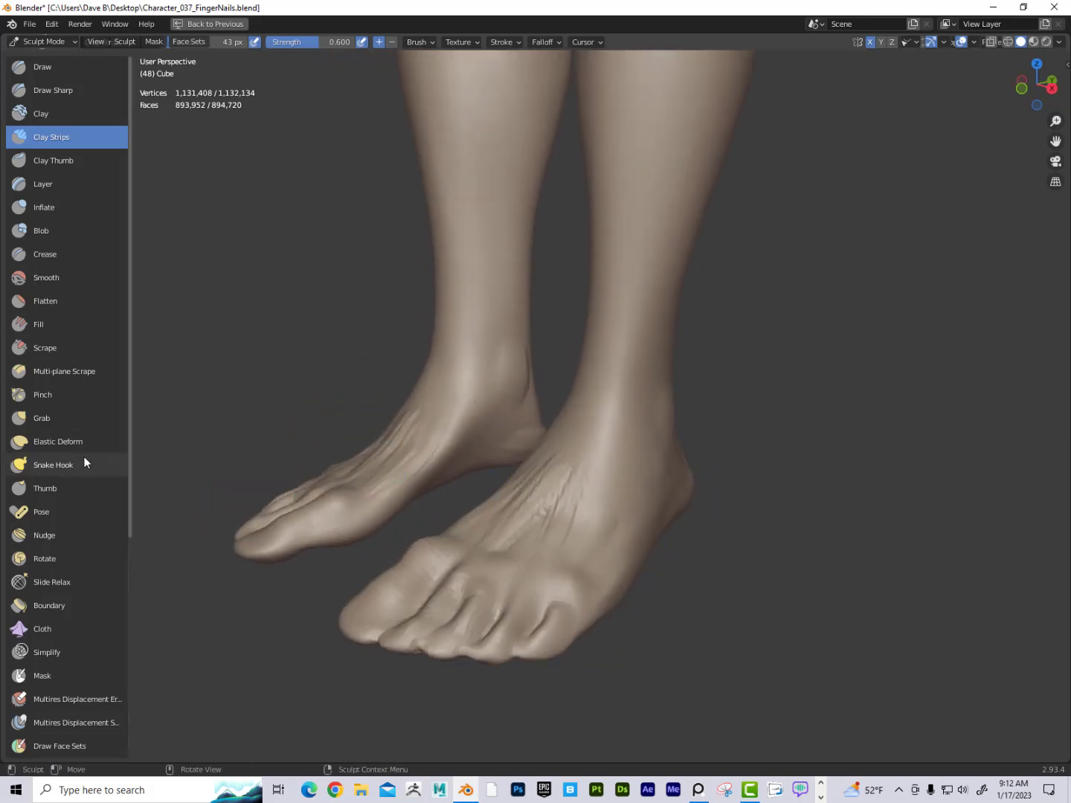
Reshape the top and outer side of the foot with the Grab brush at an 81 px radius
{"action": "left_click", "coordinate": [43, 419]}
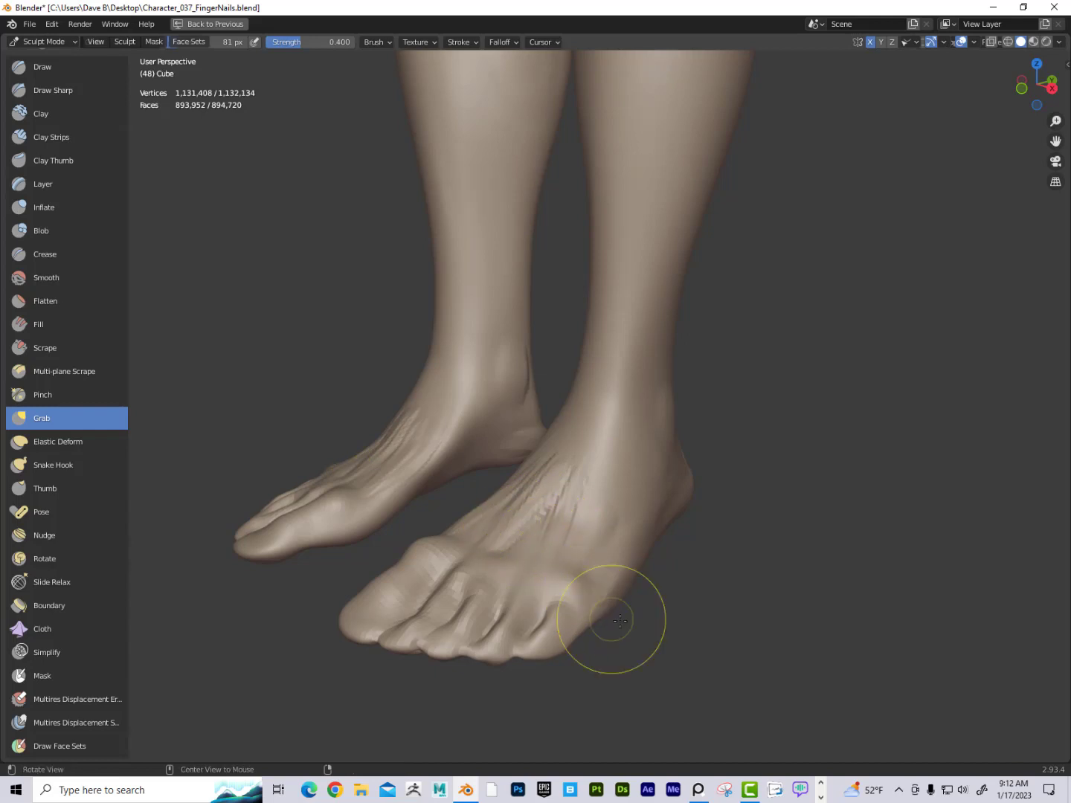
{"action": "mouse_move", "coordinate": [620, 620]}
{"action": "middle_mouse_down"}
{"action": "mouse_move", "coordinate": [545, 559]}
{"action": "mouse_move", "coordinate": [484, 534]}
{"action": "middle_mouse_up"}
{"action": "left_click_drag", "start_coordinate": [478, 524], "coordinate": [474, 516]}
{"action": "left_click_drag", "start_coordinate": [472, 514], "coordinate": [475, 505]}
{"action": "left_click_drag", "start_coordinate": [515, 511], "coordinate": [524, 501]}
{"action": "mouse_move", "coordinate": [541, 555]}
{"action": "middle_mouse_down"}
{"action": "mouse_move", "coordinate": [616, 514]}
{"action": "mouse_move", "coordinate": [652, 475]}
{"action": "middle_mouse_up"}
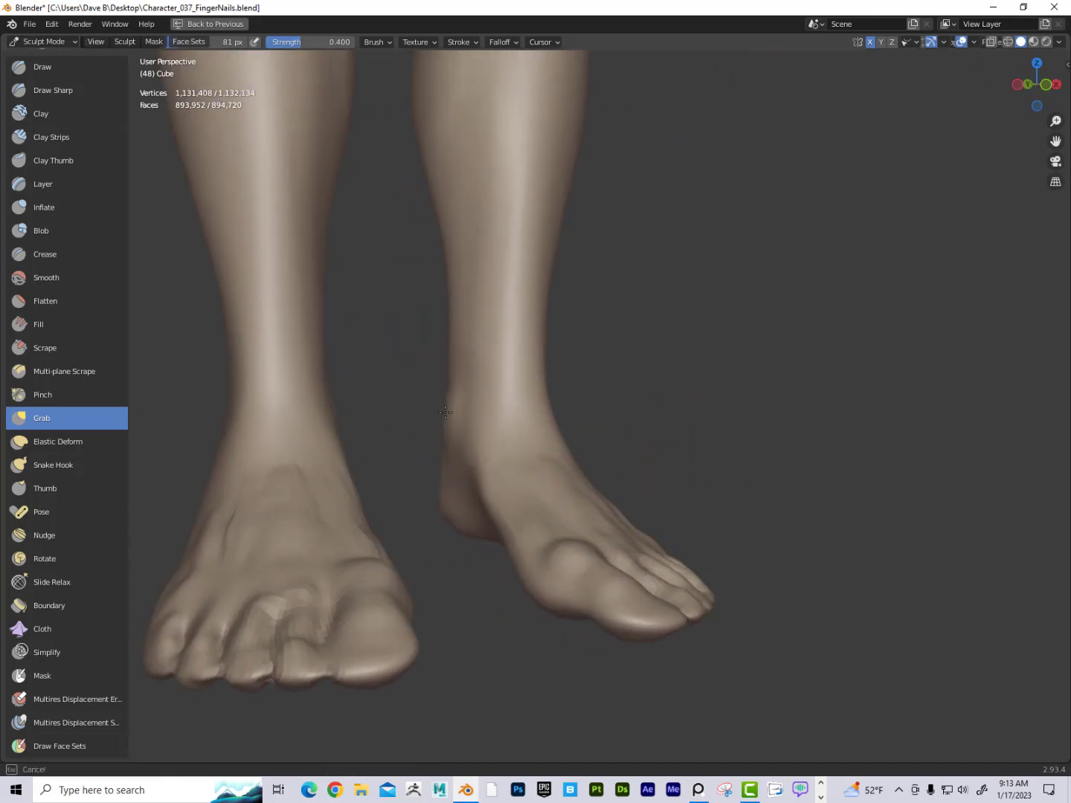
{"action": "mouse_move", "coordinate": [479, 385]}
{"action": "middle_mouse_down"}
{"action": "mouse_move", "coordinate": [606, 390]}
{"action": "mouse_move", "coordinate": [646, 421]}
{"action": "mouse_move", "coordinate": [650, 413]}
{"action": "middle_mouse_up"}
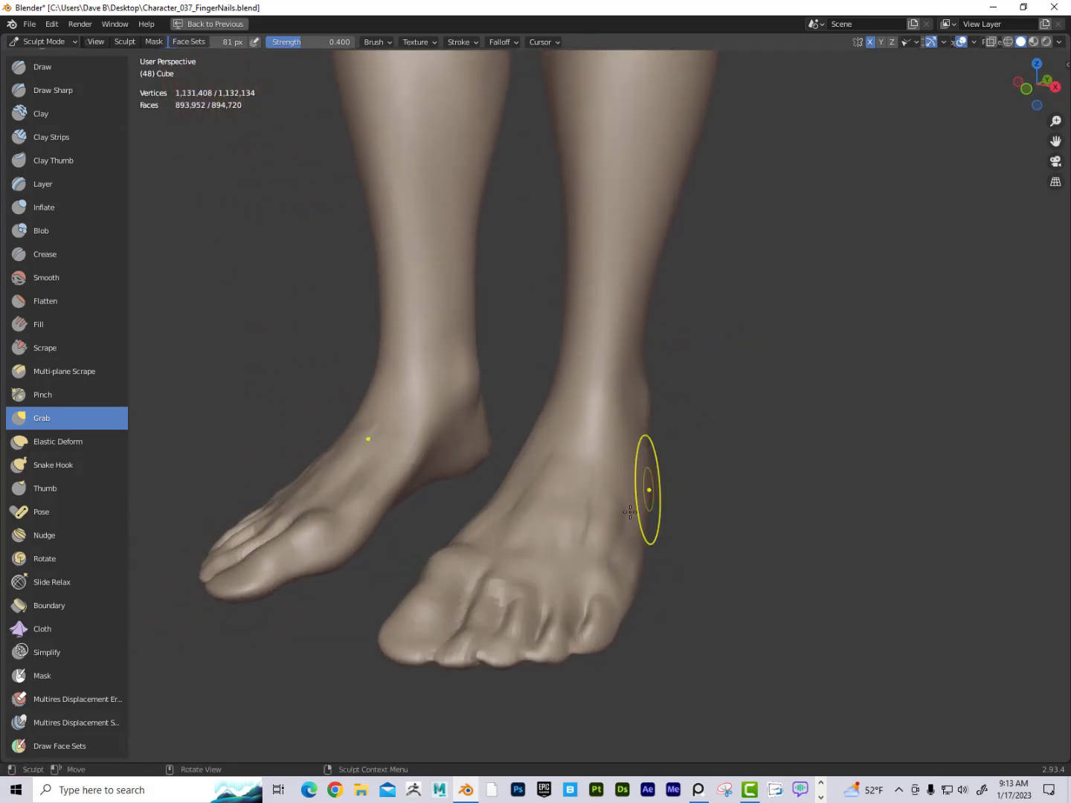
{"action": "left_click_drag", "start_coordinate": [630, 512], "coordinate": [606, 479]}
{"action": "left_click_drag", "start_coordinate": [473, 629], "coordinate": [473, 629]}
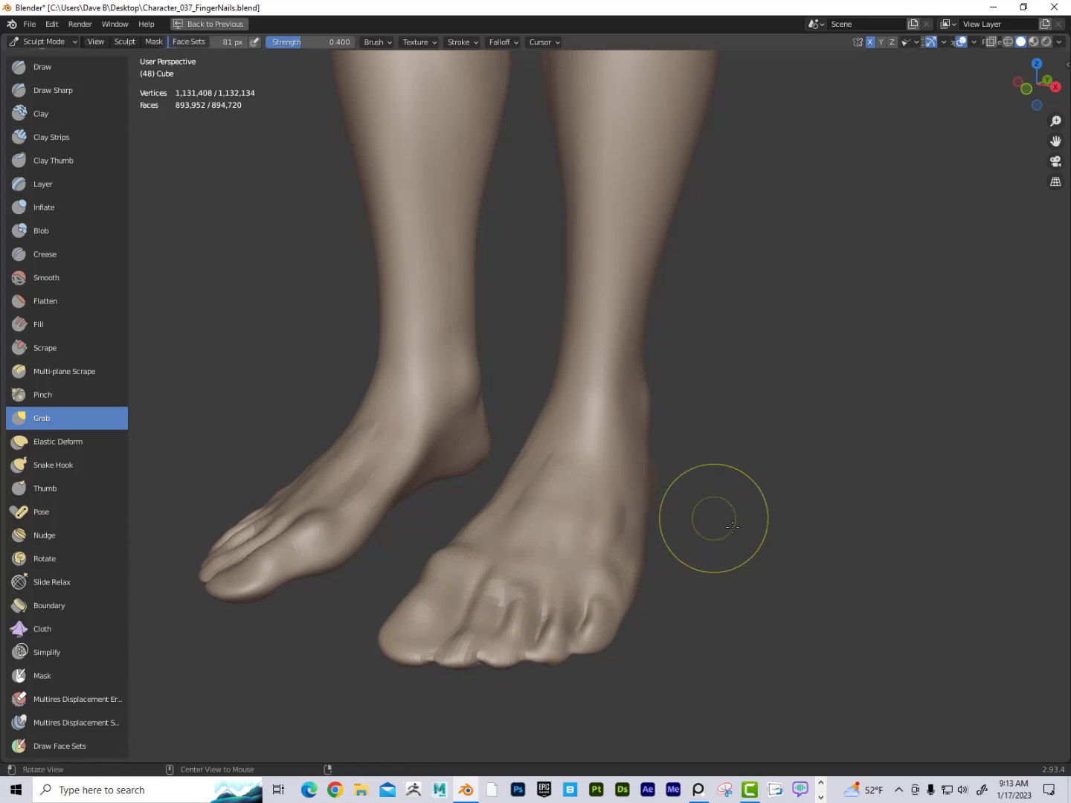
Check the feet against the full body and adjust the instep with the Grab brush at 81 px
{"action": "mouse_move", "coordinate": [711, 518]}
{"action": "middle_mouse_down"}
{"action": "mouse_move", "coordinate": [791, 567]}
{"action": "mouse_move", "coordinate": [813, 520]}
{"action": "middle_mouse_up"}
{"action": "left_click_drag", "start_coordinate": [813, 522], "coordinate": [786, 614], "text": "ctrl+alt"}
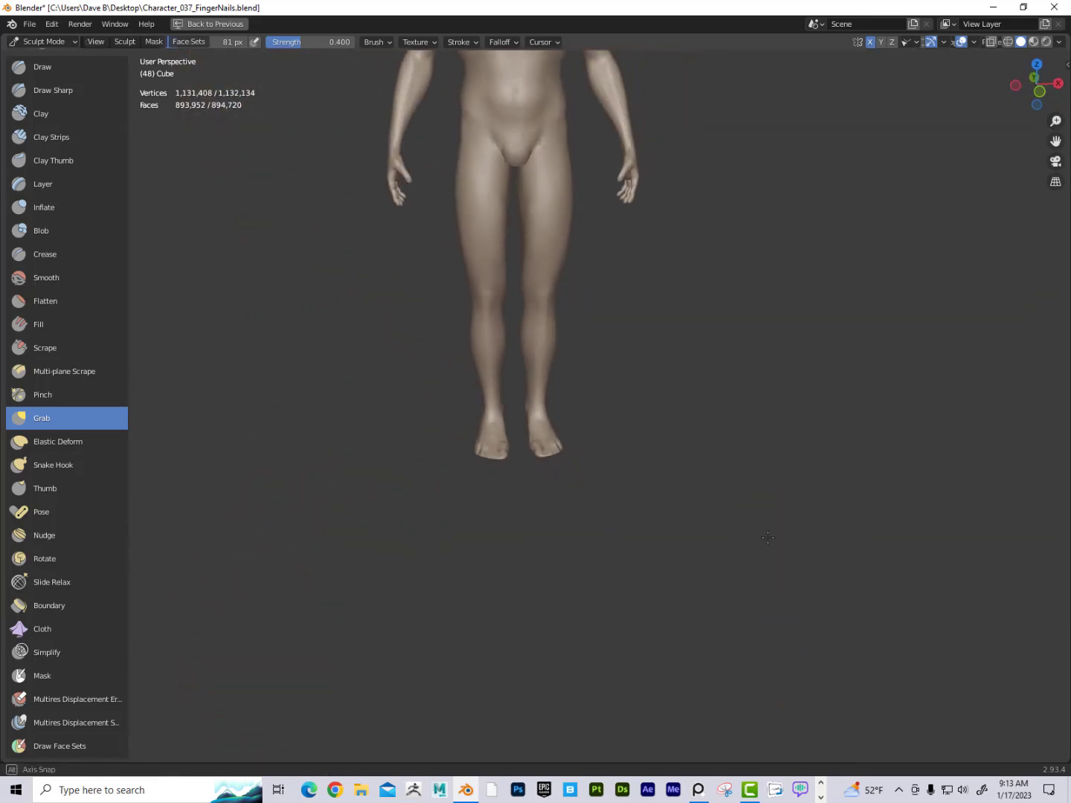
{"action": "left_click_drag", "start_coordinate": [767, 540], "coordinate": [760, 646], "text": "alt"}
{"action": "left_click_drag", "start_coordinate": [744, 586], "coordinate": [733, 475], "text": "alt"}
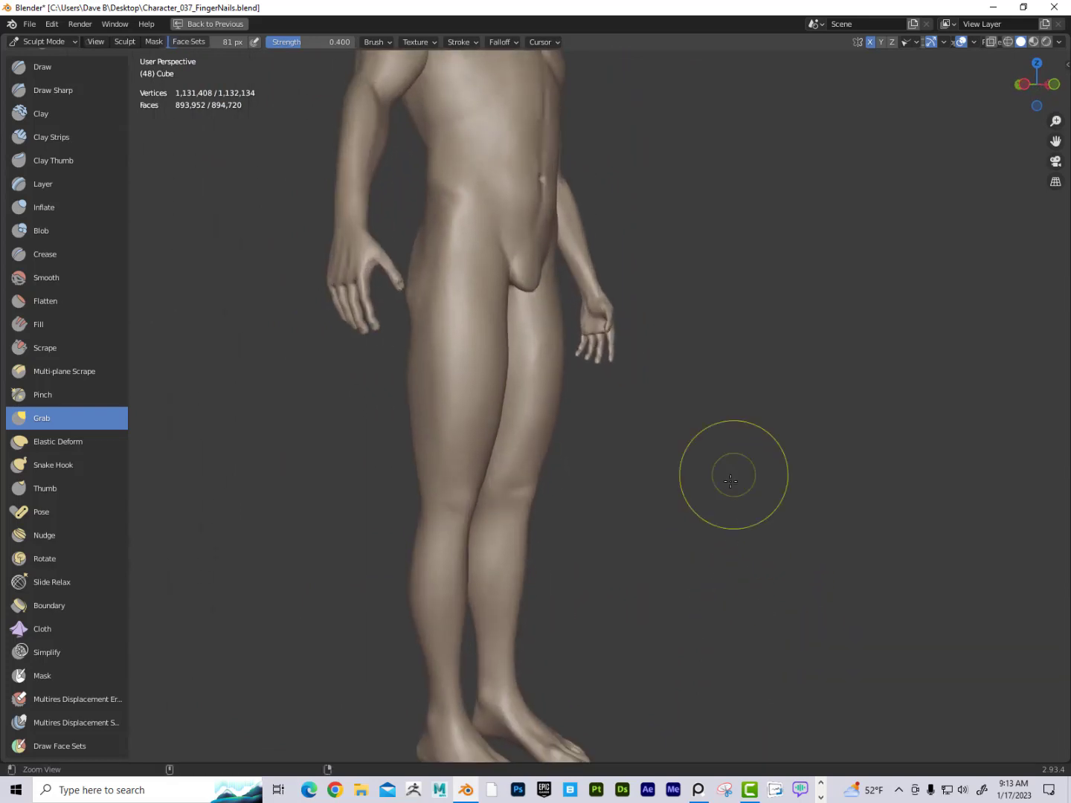
{"action": "left_click_drag", "start_coordinate": [710, 646], "coordinate": [726, 417], "text": "alt+shift"}
{"action": "mouse_move", "coordinate": [729, 466]}
{"action": "left_mouse_down", "text": "ctrl+alt"}
{"action": "mouse_move", "coordinate": [744, 542]}
{"action": "mouse_move", "coordinate": [722, 350]}
{"action": "left_mouse_up", "text": "ctrl+alt"}
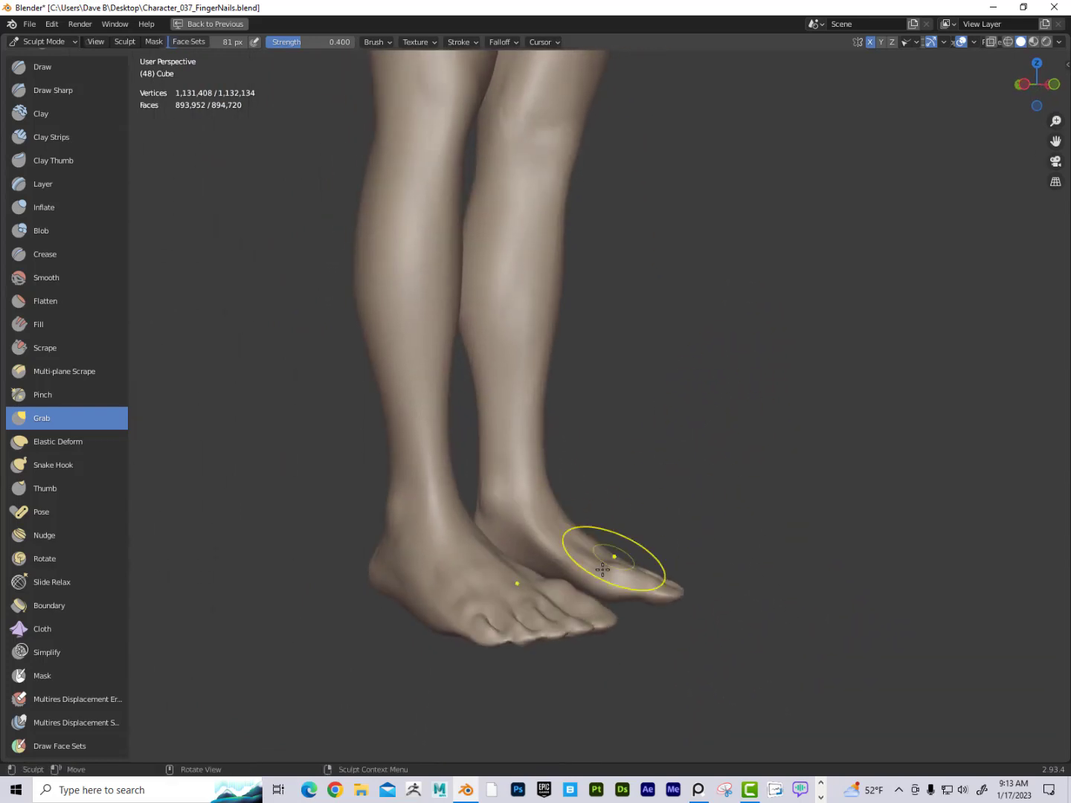
{"action": "left_click_drag", "start_coordinate": [599, 559], "coordinate": [596, 549]}
{"action": "mouse_move", "coordinate": [597, 550]}
{"action": "left_mouse_down"}
{"action": "mouse_move", "coordinate": [597, 538]}
{"action": "mouse_move", "coordinate": [559, 528]}
{"action": "mouse_move", "coordinate": [629, 473]}
{"action": "mouse_move", "coordinate": [569, 525]}
{"action": "left_mouse_up"}
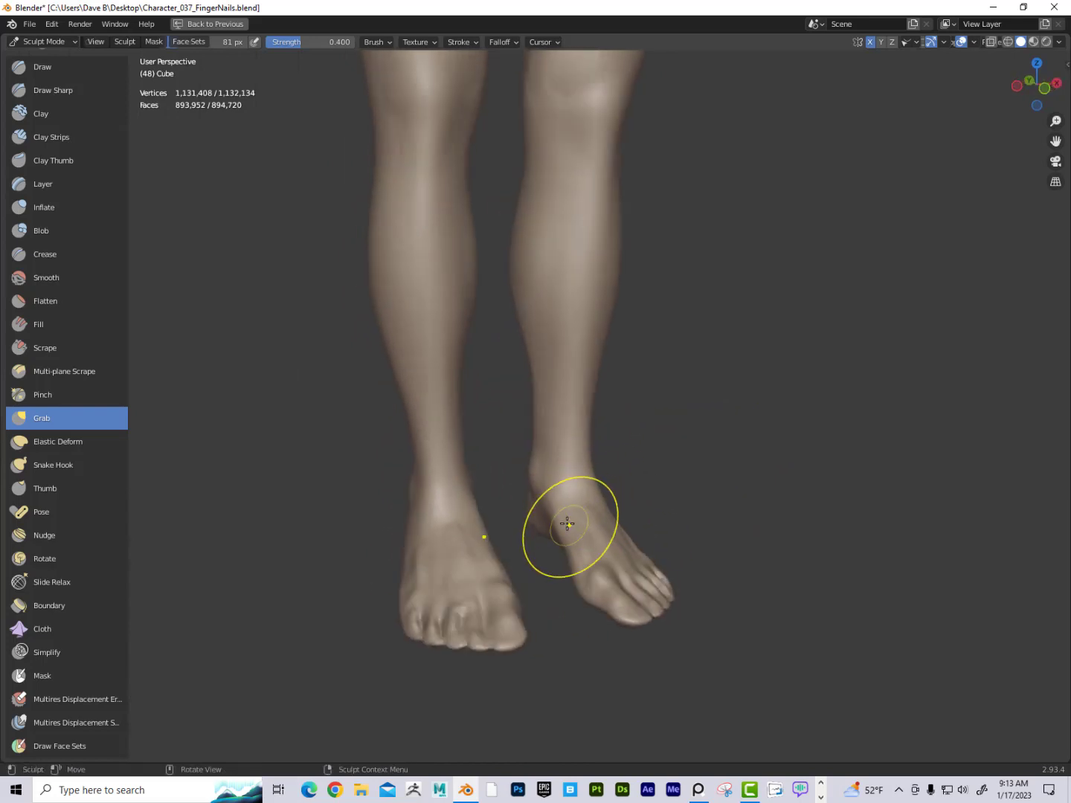
Carve creases under the toes and behind the ball of the foot with Draw Sharp at 14 px, and soften them
{"action": "mouse_move", "coordinate": [615, 547]}
{"action": "middle_mouse_down"}
{"action": "mouse_move", "coordinate": [776, 447]}
{"action": "mouse_move", "coordinate": [760, 460]}
{"action": "middle_mouse_up"}
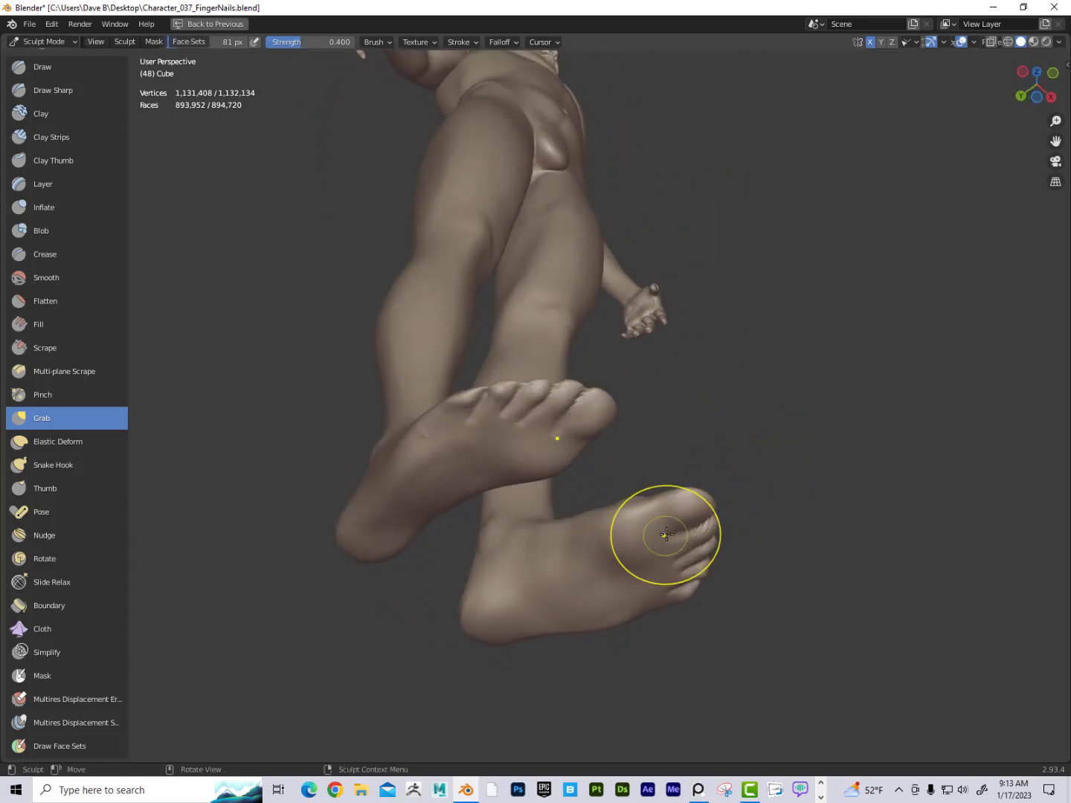
{"action": "key", "text": "f"}
{"action": "left_click", "coordinate": [637, 531]}
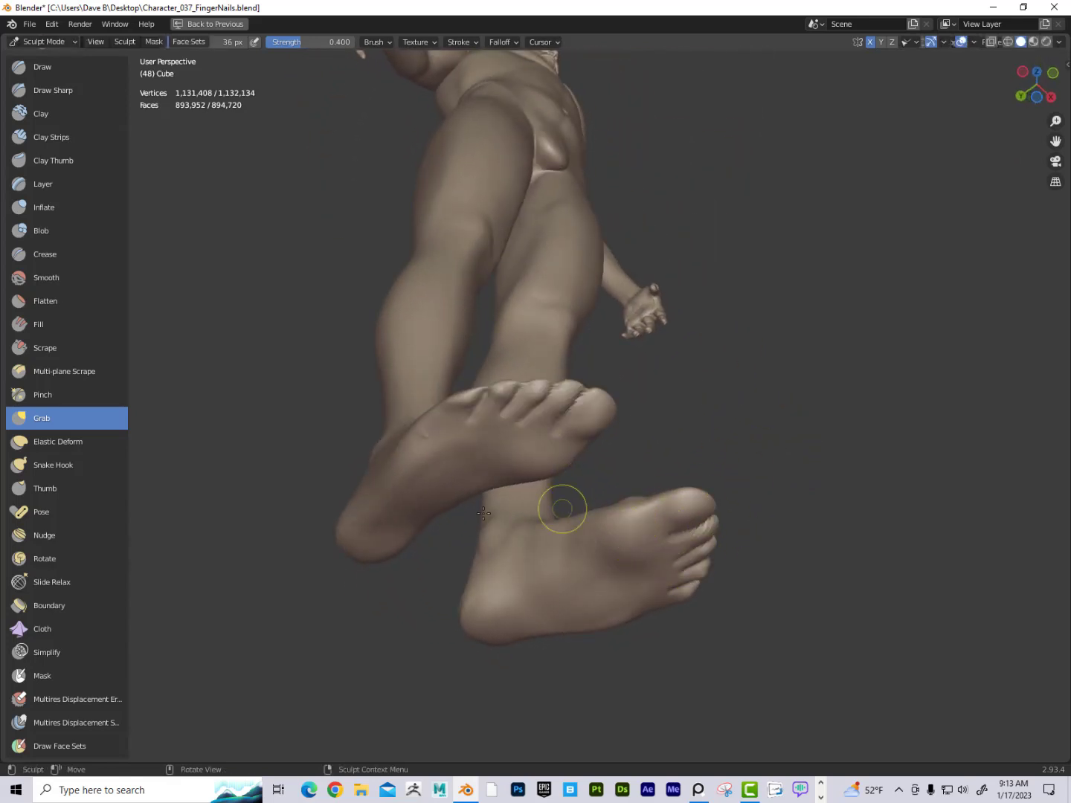
{"action": "left_click", "coordinate": [75, 90]}
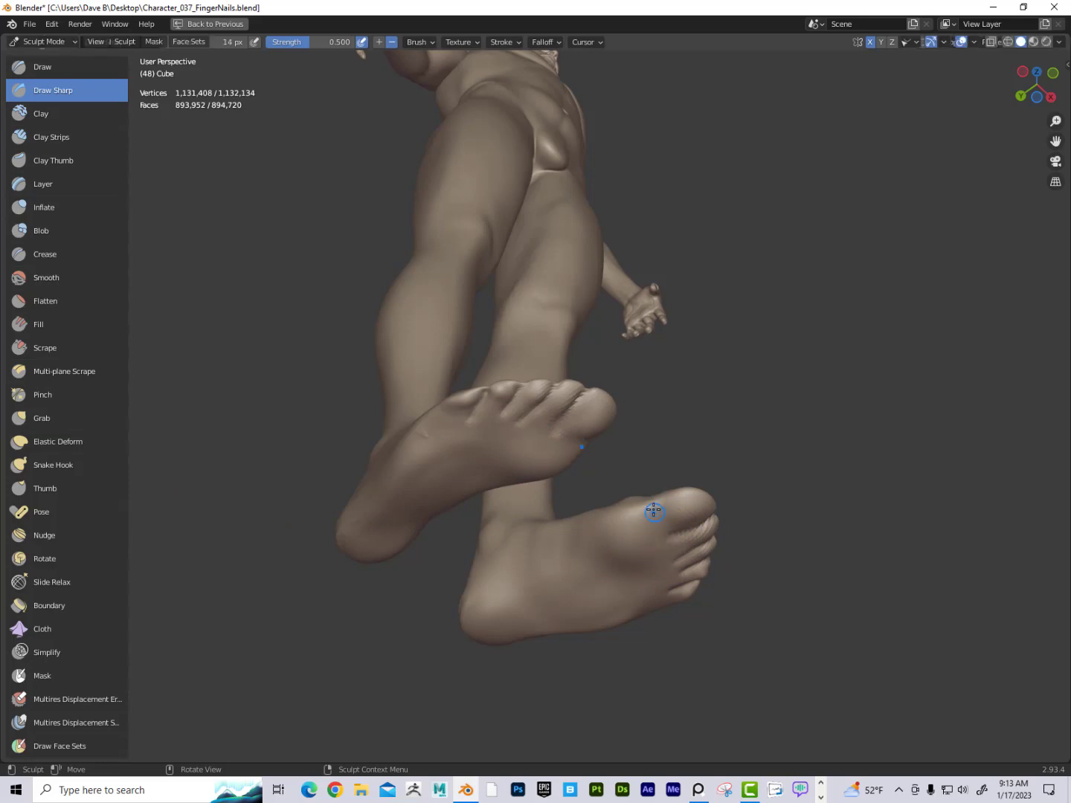
{"action": "middle_click_drag", "start_coordinate": [676, 515], "coordinate": [698, 425]}
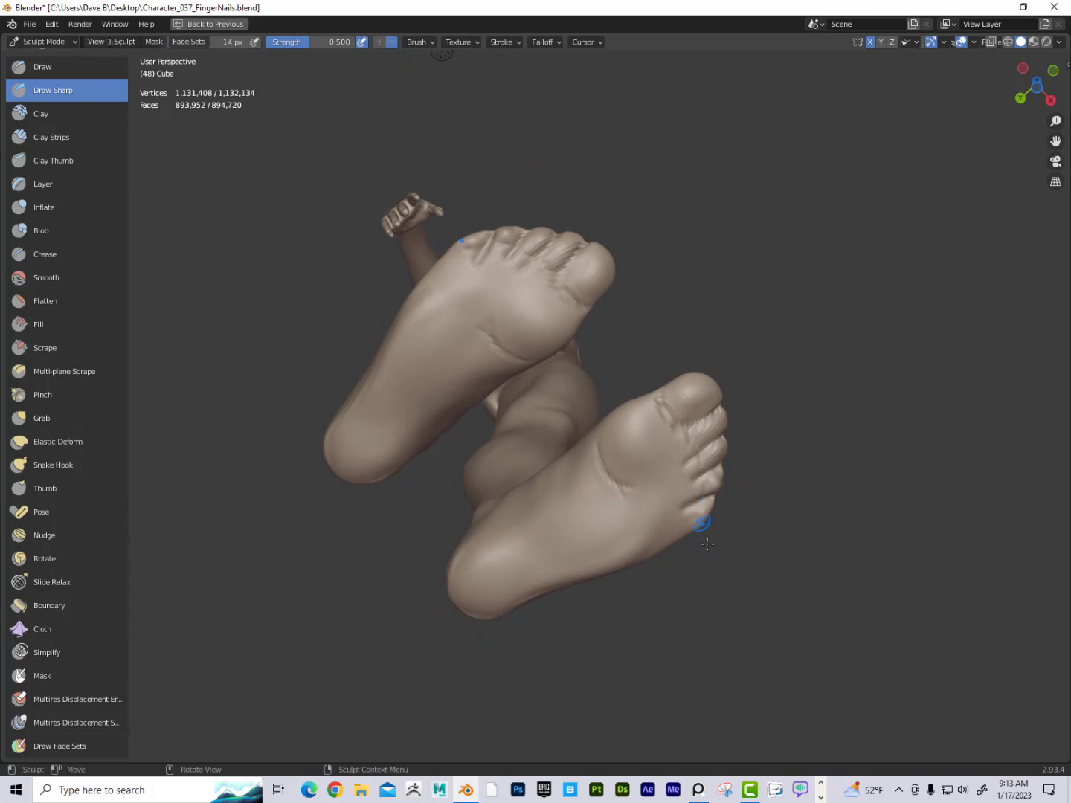
{"action": "middle_click_drag", "start_coordinate": [707, 545], "coordinate": [753, 505]}
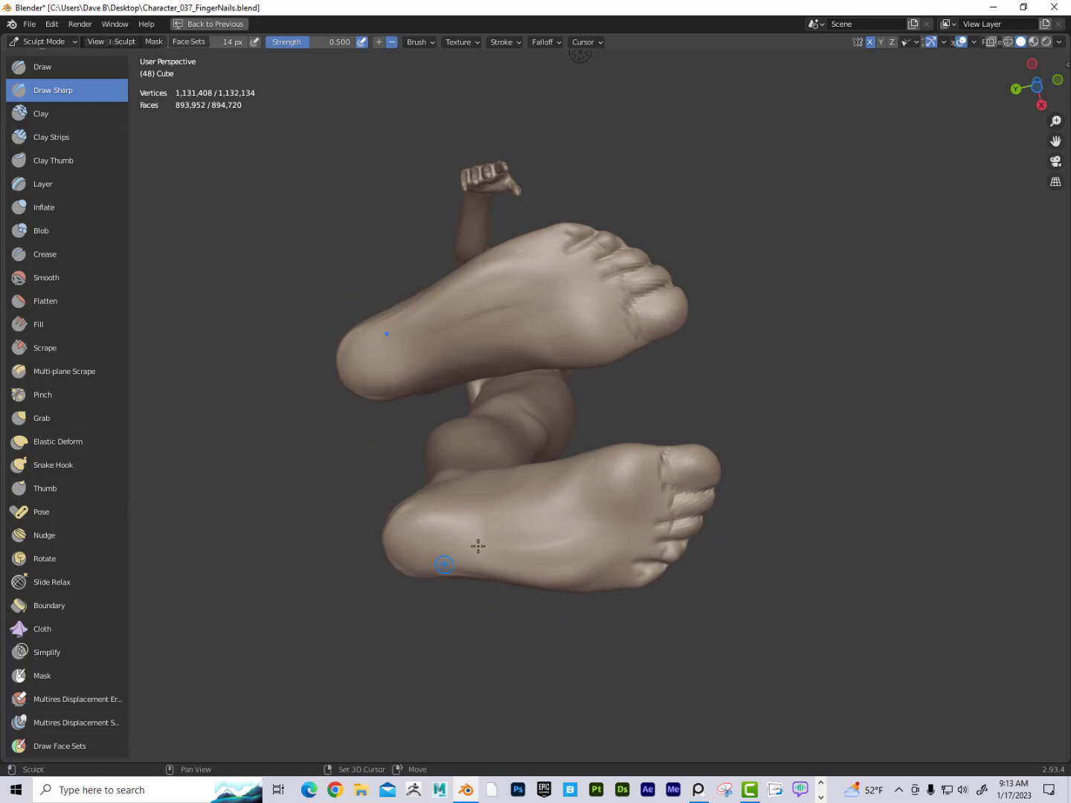
{"action": "middle_click_drag", "start_coordinate": [688, 494], "coordinate": [773, 505]}
Set the Draw Sharp radius to 51 px and smooth the heels and the backs of the ankles
{"action": "key", "text": "f"}
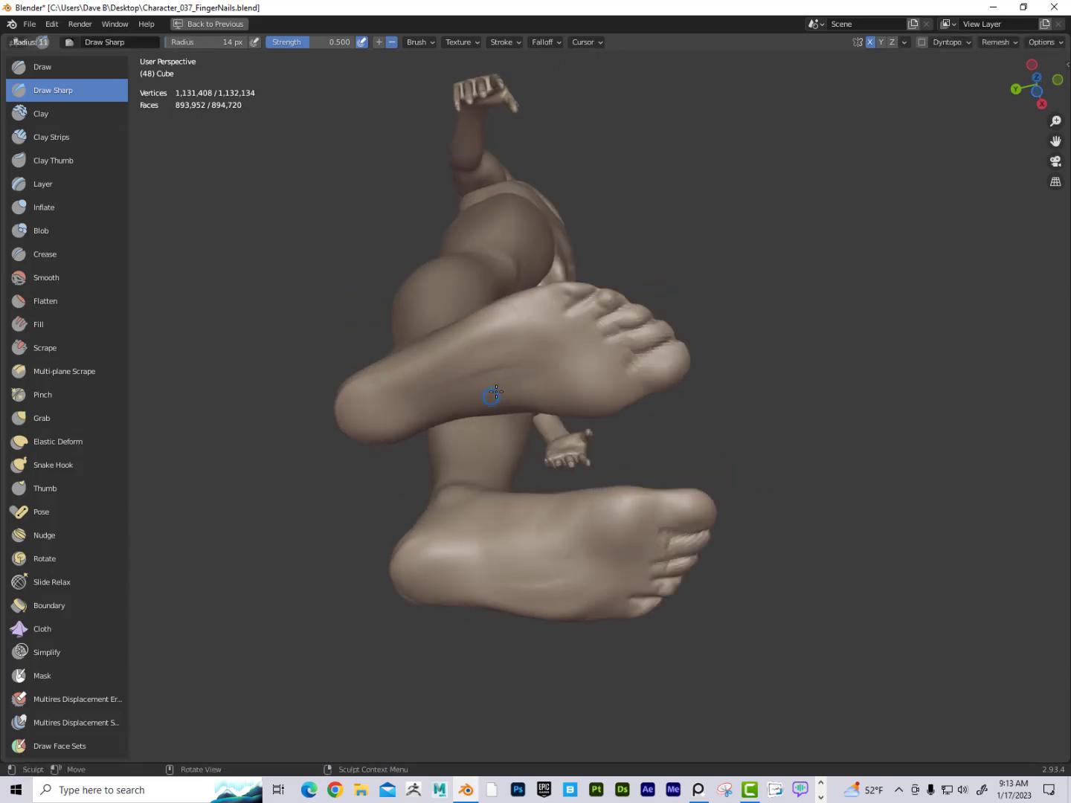
{"action": "left_click", "coordinate": [512, 385]}
{"action": "middle_click_drag", "start_coordinate": [532, 359], "coordinate": [691, 567]}
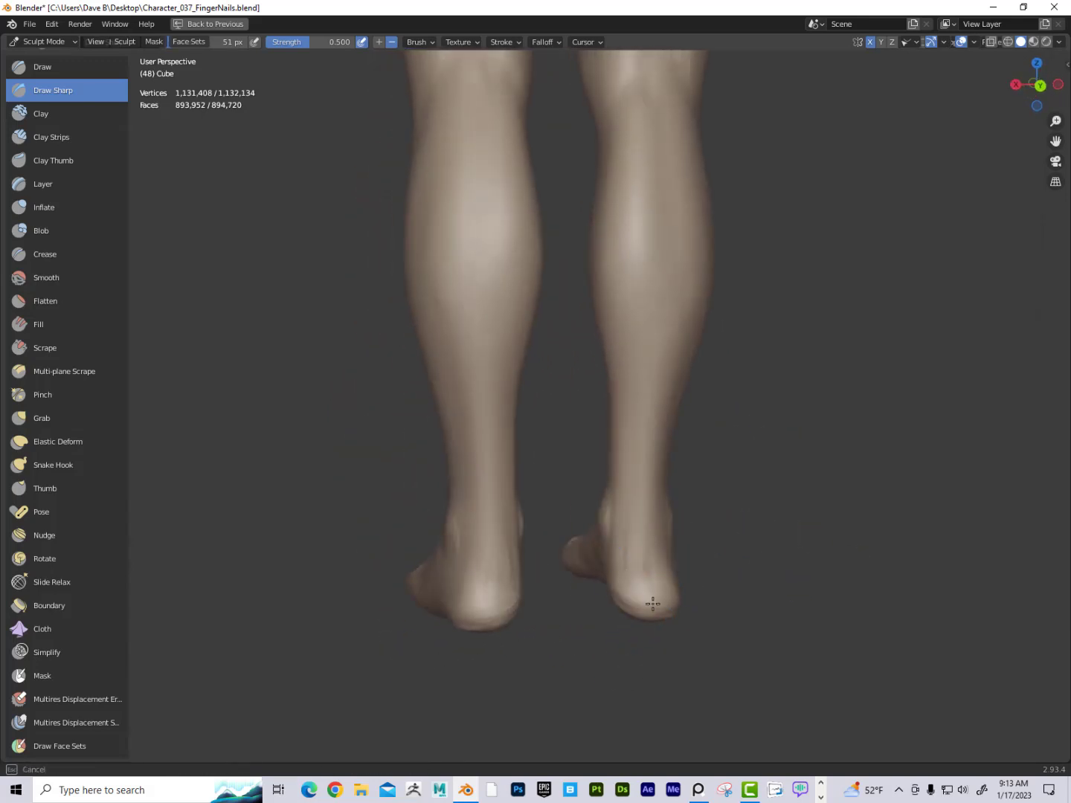
{"action": "middle_click_drag", "start_coordinate": [627, 506], "coordinate": [739, 544]}
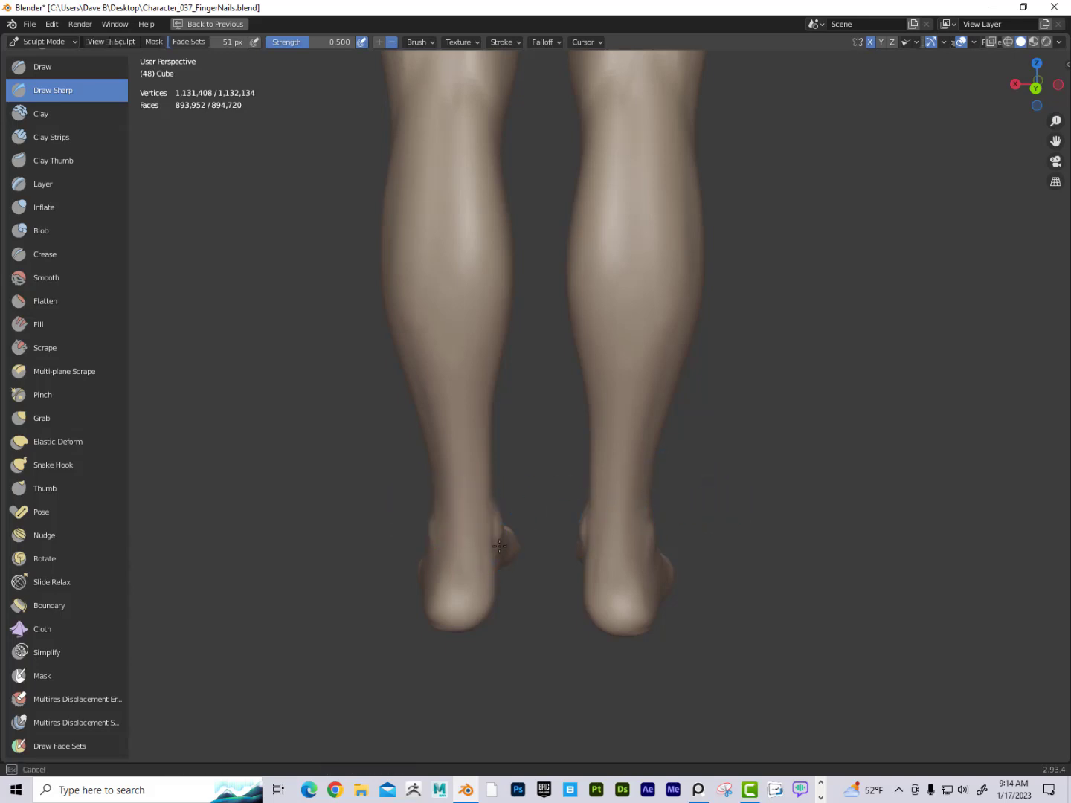
Adjust the inner ankle, lower calf and heel outlines from behind with the Grab brush at 51 px
{"action": "left_click", "coordinate": [63, 421]}
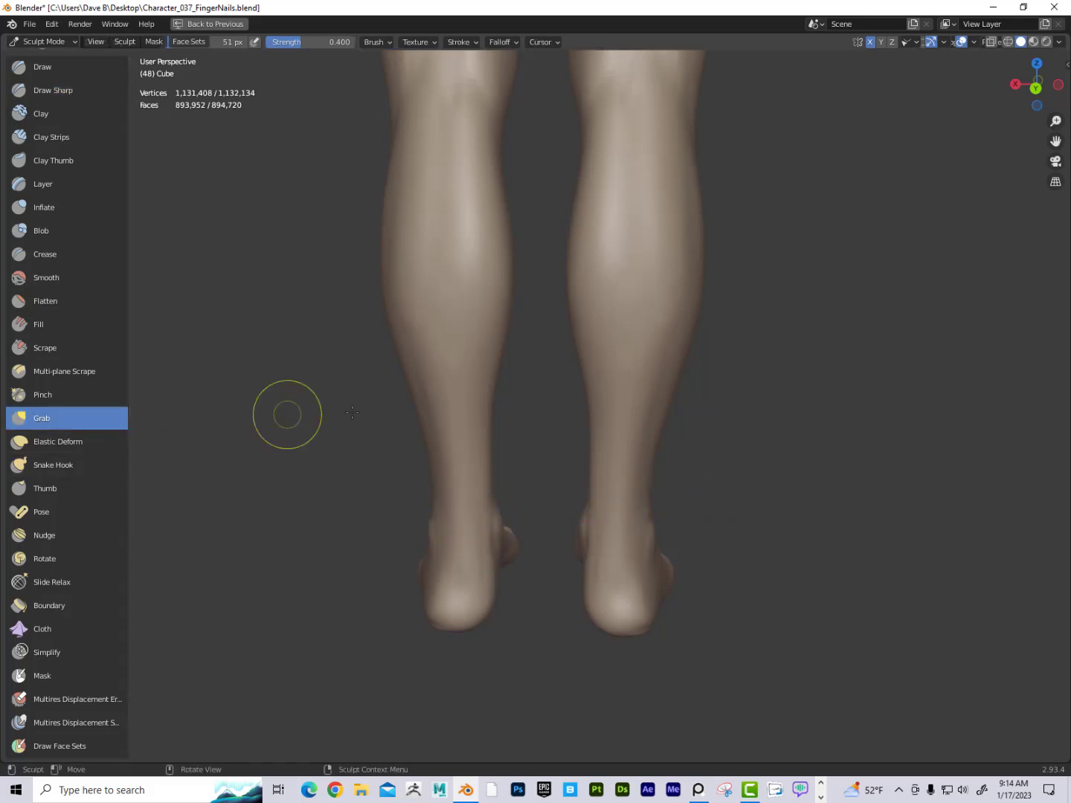
{"action": "left_click_drag", "start_coordinate": [496, 533], "coordinate": [488, 454]}
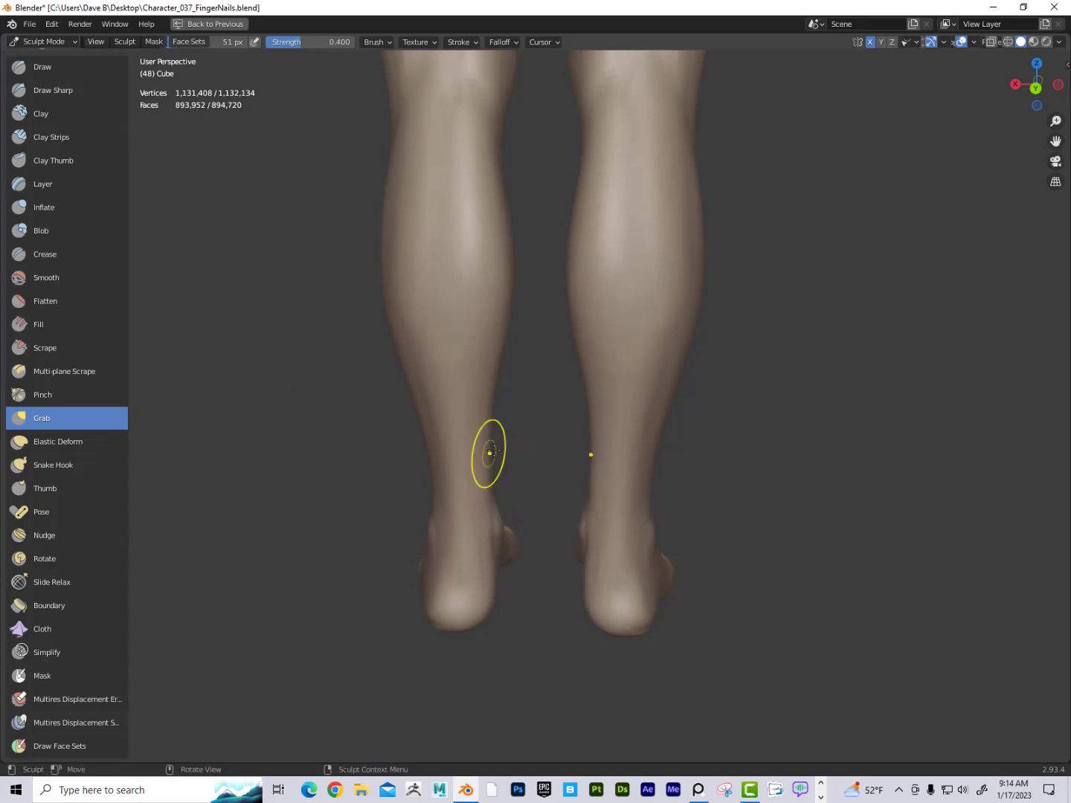
{"action": "middle_click_drag", "start_coordinate": [742, 482], "coordinate": [725, 492]}
{"action": "left_click_drag", "start_coordinate": [599, 615], "coordinate": [593, 615]}
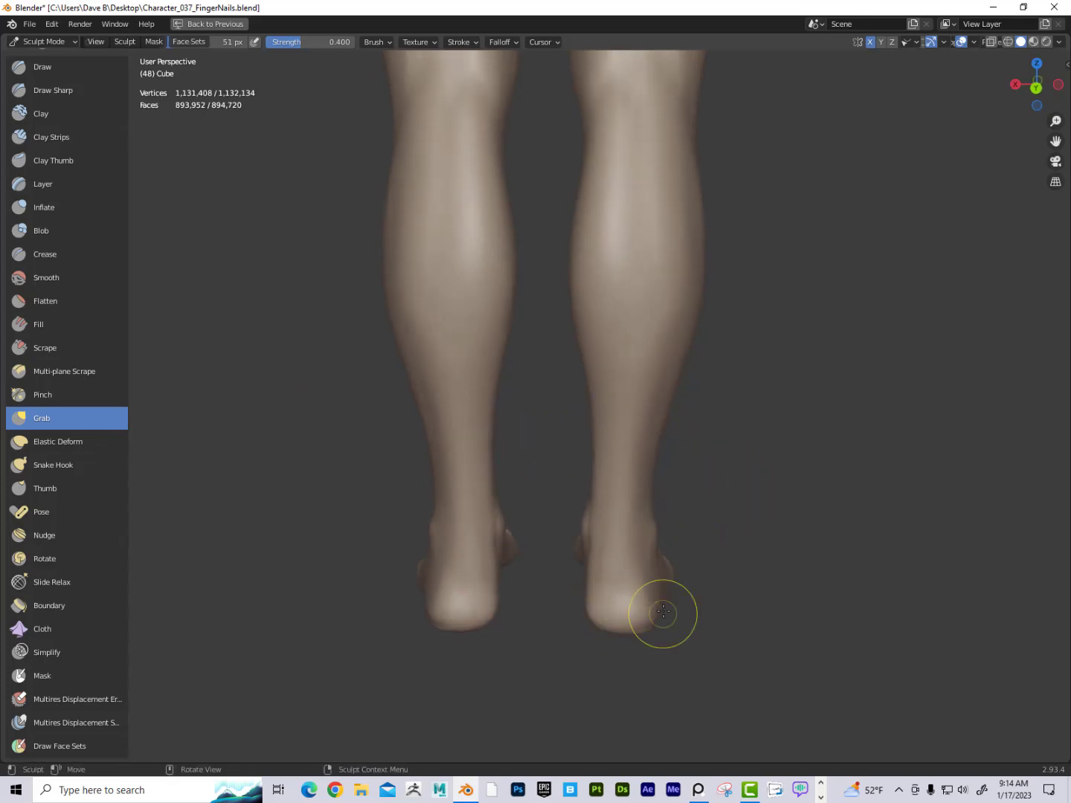
Set the Grab radius to 78 px and nudge the tip of the big toe from the outer side view
{"action": "mouse_move", "coordinate": [635, 562]}
{"action": "middle_mouse_down"}
{"action": "mouse_move", "coordinate": [700, 569]}
{"action": "mouse_move", "coordinate": [657, 541]}
{"action": "middle_mouse_up"}
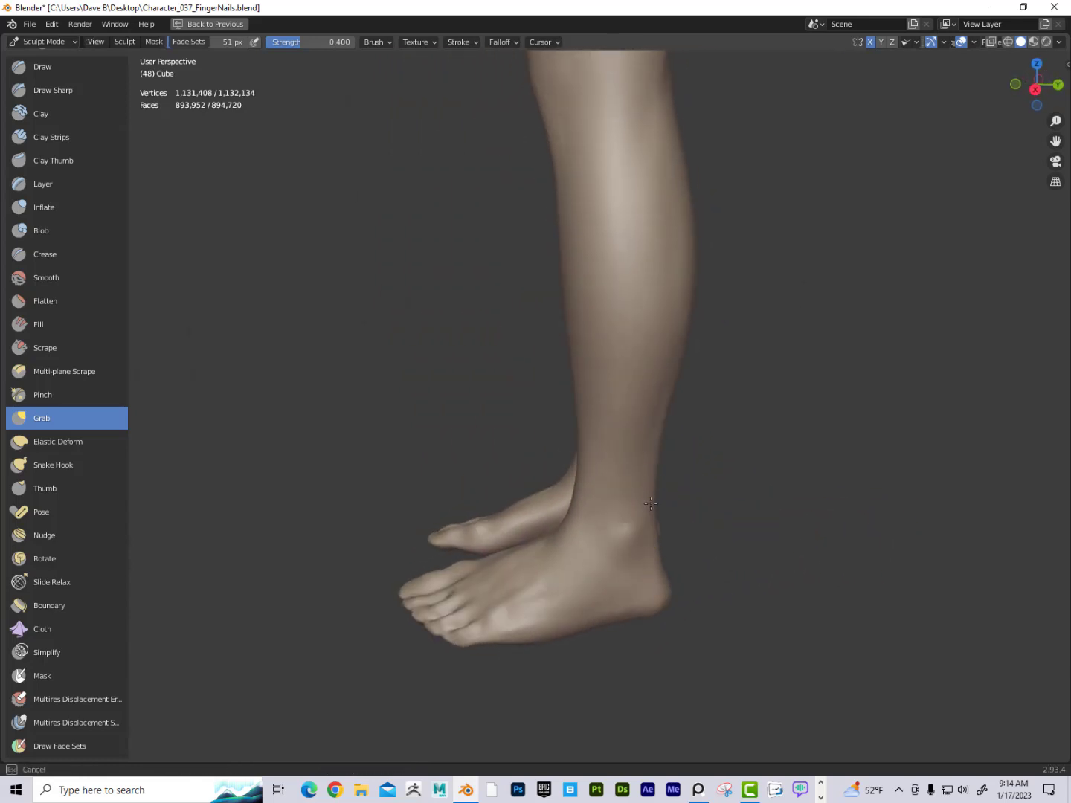
{"action": "left_click_drag", "start_coordinate": [741, 486], "coordinate": [740, 479], "text": "alt"}
{"action": "key", "text": "f"}
{"action": "left_click", "coordinate": [571, 576]}
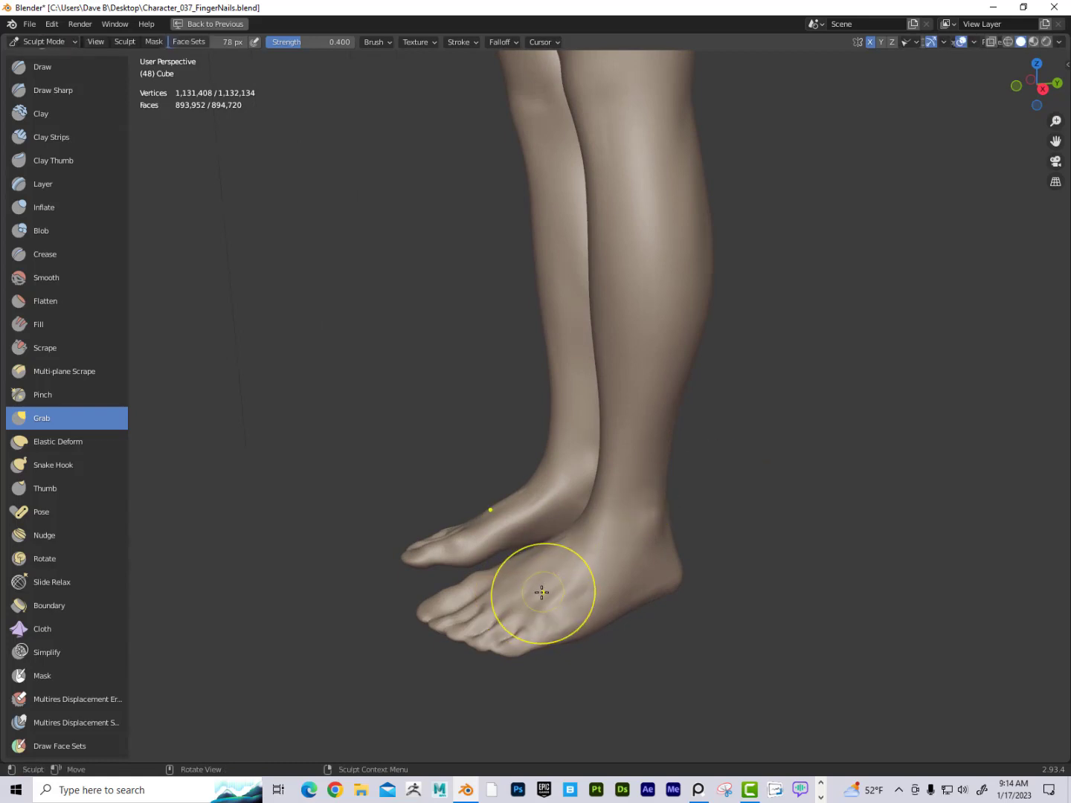
{"action": "left_click_drag", "start_coordinate": [418, 617], "coordinate": [422, 616]}
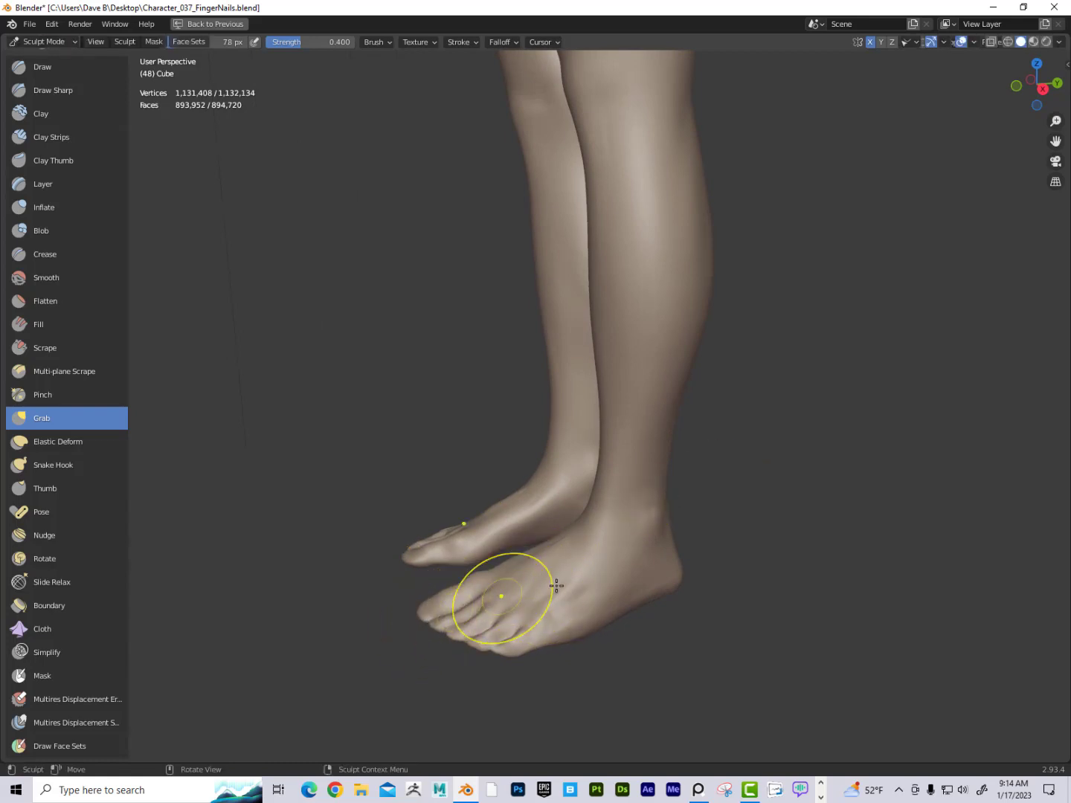
Shape the inner edge of the ball of the foot beside the big toe with the Grab brush at 78 px
{"action": "middle_click_drag", "start_coordinate": [556, 586], "coordinate": [759, 591]}
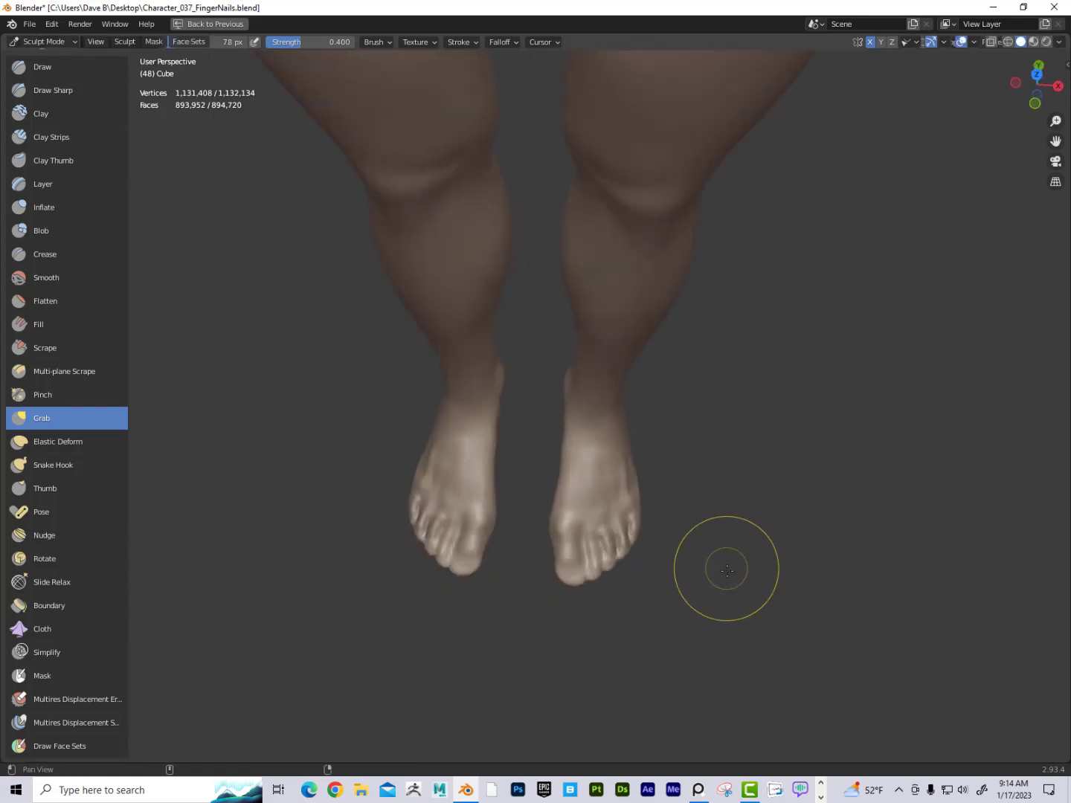
{"action": "left_click_drag", "start_coordinate": [727, 571], "coordinate": [718, 510], "text": "alt+shift"}
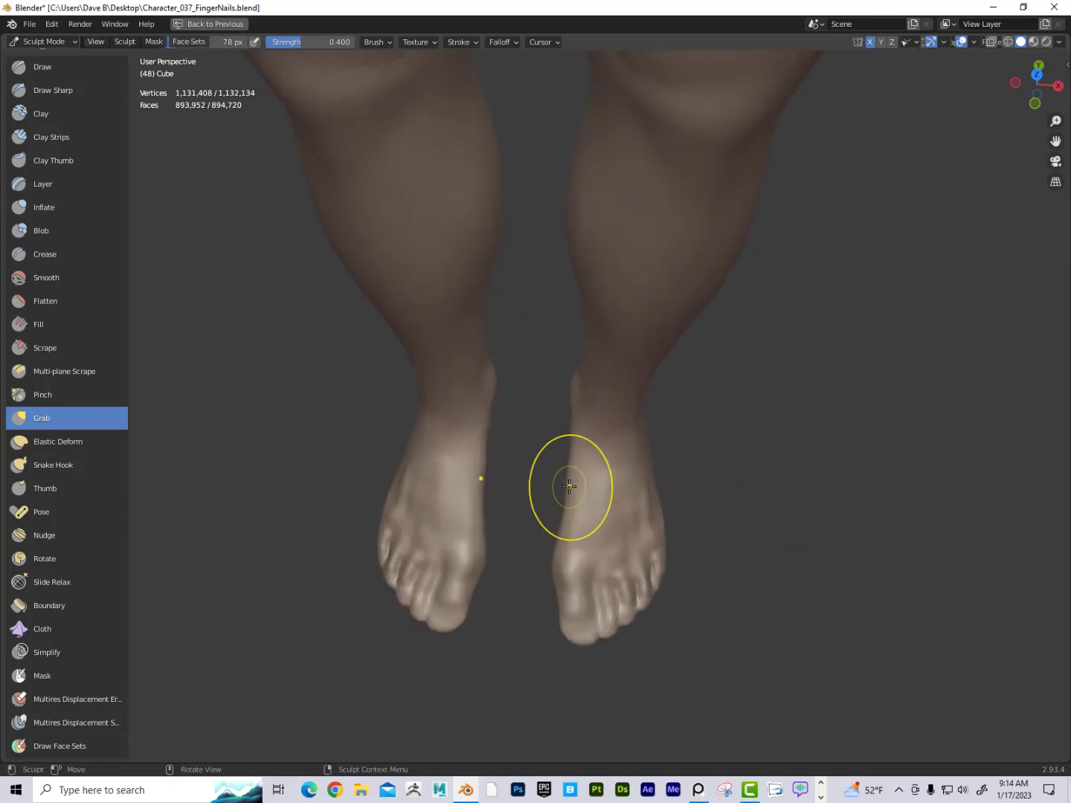
{"action": "mouse_move", "coordinate": [563, 573]}
{"action": "left_mouse_down"}
{"action": "mouse_move", "coordinate": [551, 560]}
{"action": "mouse_move", "coordinate": [553, 604]}
{"action": "left_mouse_up"}
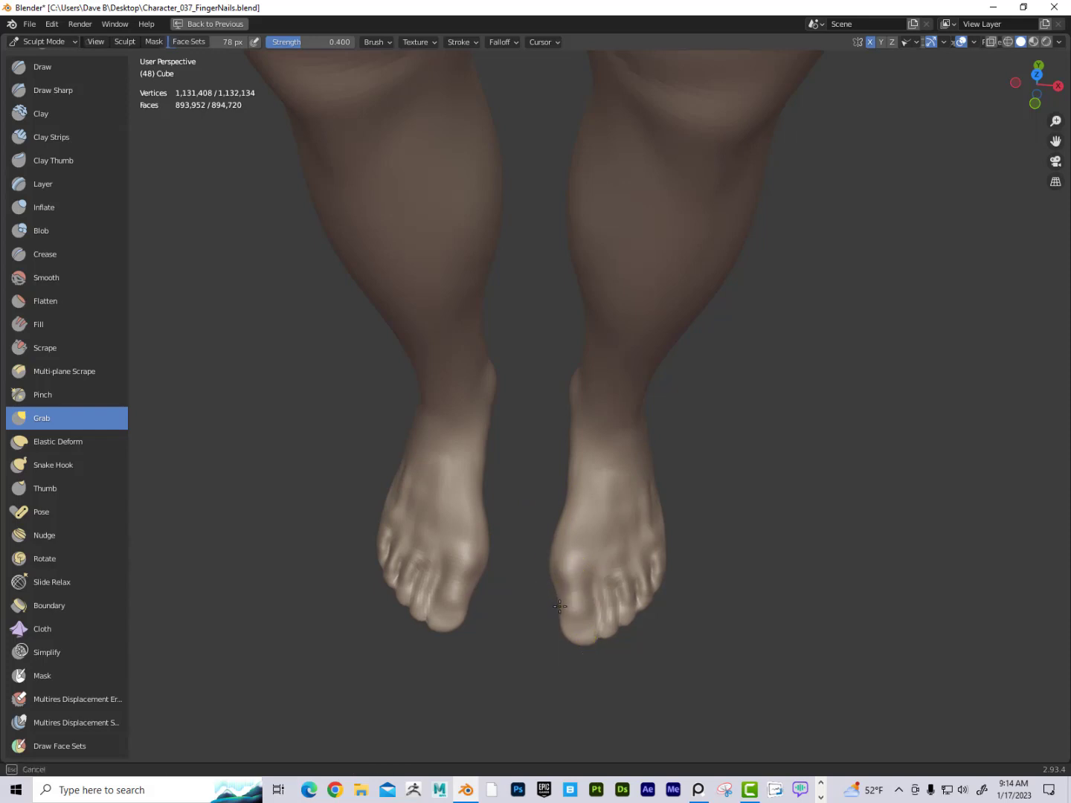
{"action": "middle_click_drag", "start_coordinate": [748, 553], "coordinate": [662, 532]}
{"action": "left_click_drag", "start_coordinate": [663, 533], "coordinate": [617, 466]}
Nudge the instep outline with the Grab brush, and set the brush radius to 45 px
{"action": "mouse_move", "coordinate": [616, 466]}
{"action": "middle_mouse_down"}
{"action": "mouse_move", "coordinate": [663, 633]}
{"action": "mouse_move", "coordinate": [605, 700]}
{"action": "middle_mouse_up"}
{"action": "mouse_move", "coordinate": [751, 595]}
{"action": "middle_mouse_down"}
{"action": "mouse_move", "coordinate": [778, 709]}
{"action": "mouse_move", "coordinate": [810, 595]}
{"action": "mouse_move", "coordinate": [803, 561]}
{"action": "middle_mouse_up"}
{"action": "left_click_drag", "start_coordinate": [585, 442], "coordinate": [569, 447]}
{"action": "key", "text": "f"}
{"action": "left_click", "coordinate": [546, 448]}
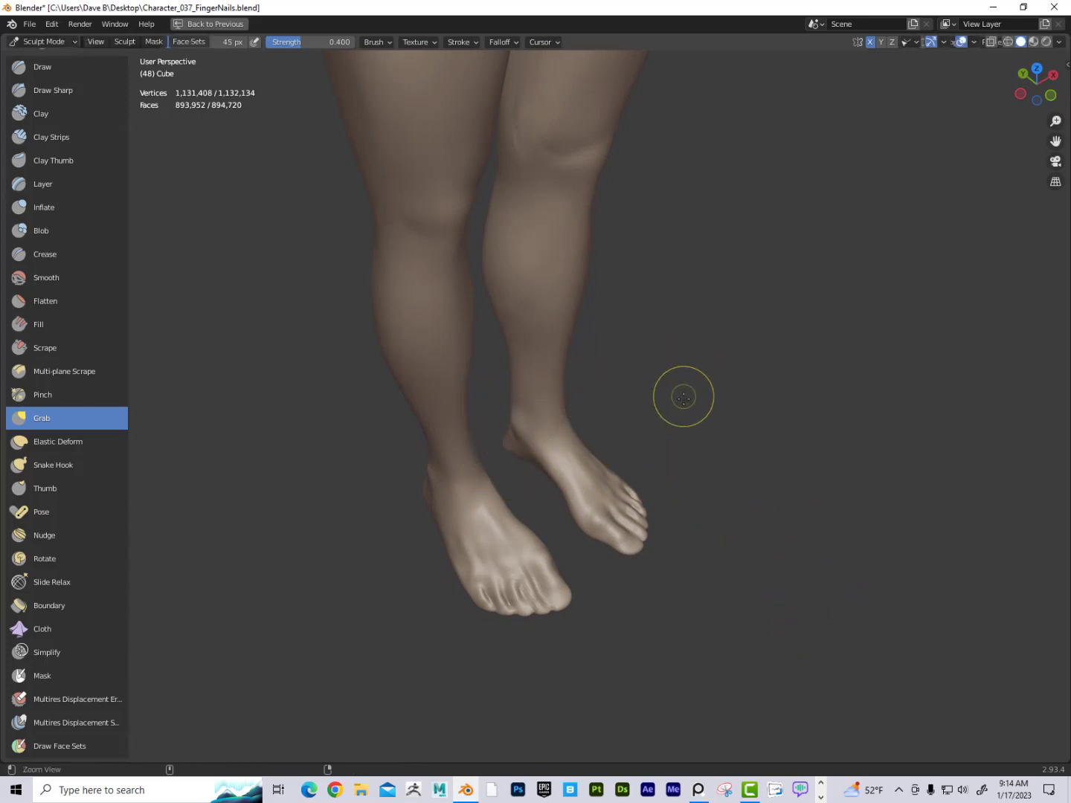
{"action": "scroll", "coordinate": [479, 471], "scroll_direction": "up", "scroll_amount": 2}
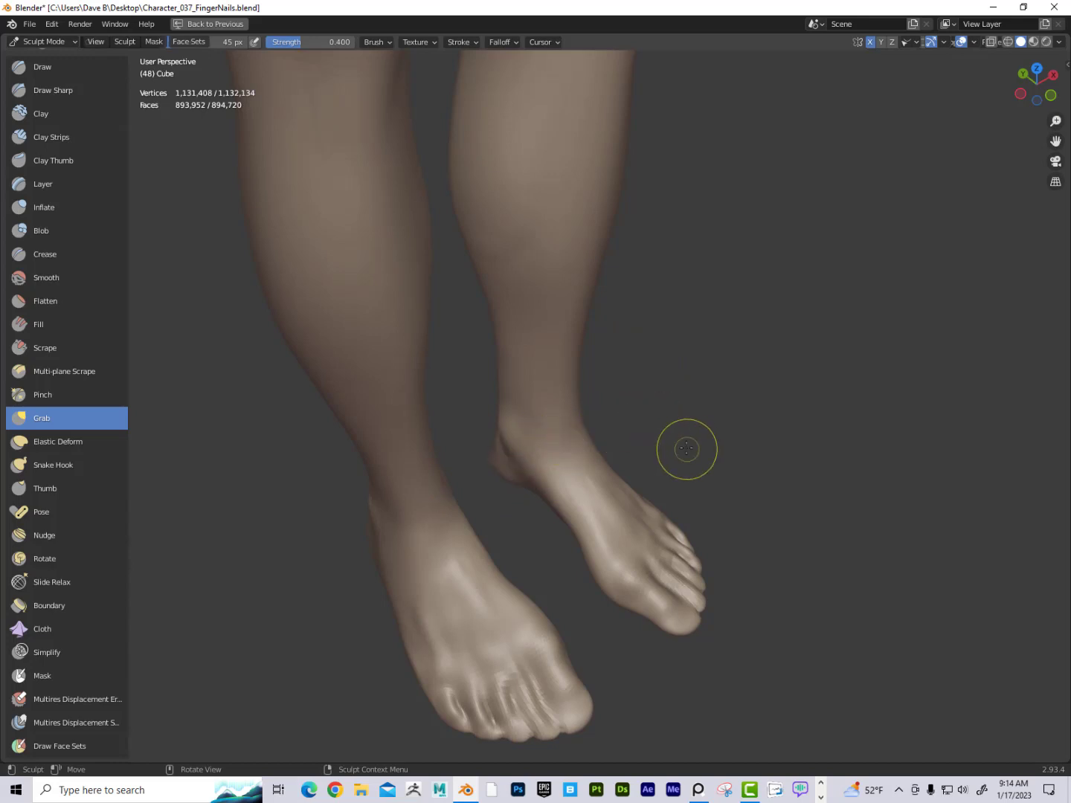
{"action": "mouse_move", "coordinate": [686, 448]}
{"action": "middle_mouse_down"}
{"action": "mouse_move", "coordinate": [753, 490]}
{"action": "mouse_move", "coordinate": [734, 501]}
{"action": "middle_mouse_up"}
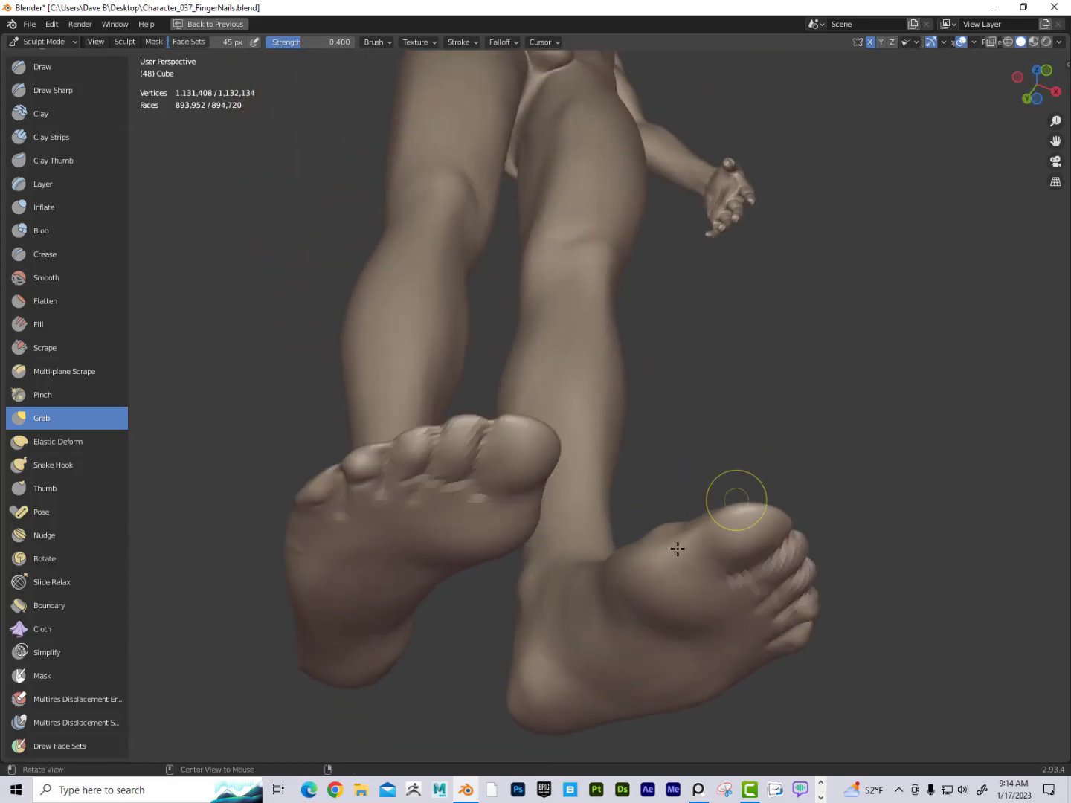
Enlarge the Grab radius to 64 px and then 78 px, and reshape the inner sides of the heels from behind
{"action": "key", "text": "f"}
{"action": "left_click", "coordinate": [516, 693]}
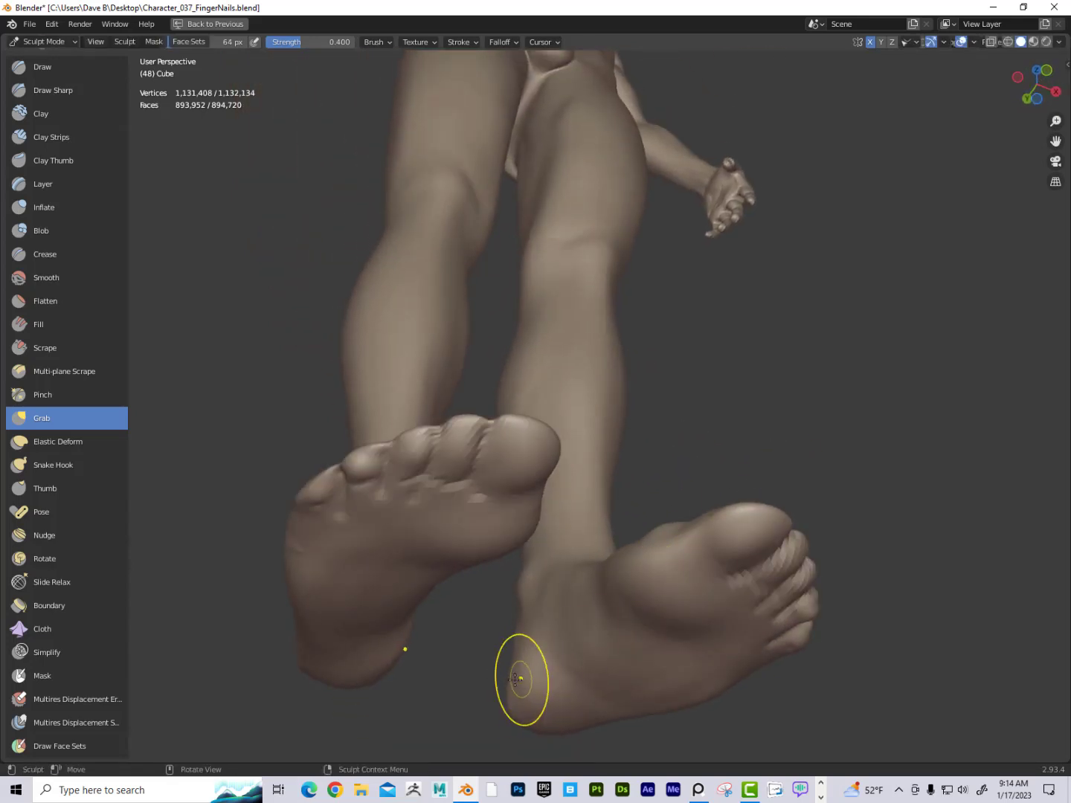
{"action": "mouse_move", "coordinate": [514, 679]}
{"action": "middle_mouse_down"}
{"action": "mouse_move", "coordinate": [543, 625]}
{"action": "mouse_move", "coordinate": [573, 617]}
{"action": "mouse_move", "coordinate": [533, 555]}
{"action": "mouse_move", "coordinate": [523, 571]}
{"action": "middle_mouse_up"}
{"action": "key", "text": "f"}
{"action": "left_click", "coordinate": [502, 538]}
{"action": "left_click_drag", "start_coordinate": [454, 531], "coordinate": [474, 525]}
{"action": "mouse_move", "coordinate": [552, 524]}
{"action": "middle_mouse_down"}
{"action": "mouse_move", "coordinate": [576, 564]}
{"action": "mouse_move", "coordinate": [631, 552]}
{"action": "middle_mouse_up"}
{"action": "left_click_drag", "start_coordinate": [656, 522], "coordinate": [646, 526]}
{"action": "left_click_drag", "start_coordinate": [684, 531], "coordinate": [663, 510]}
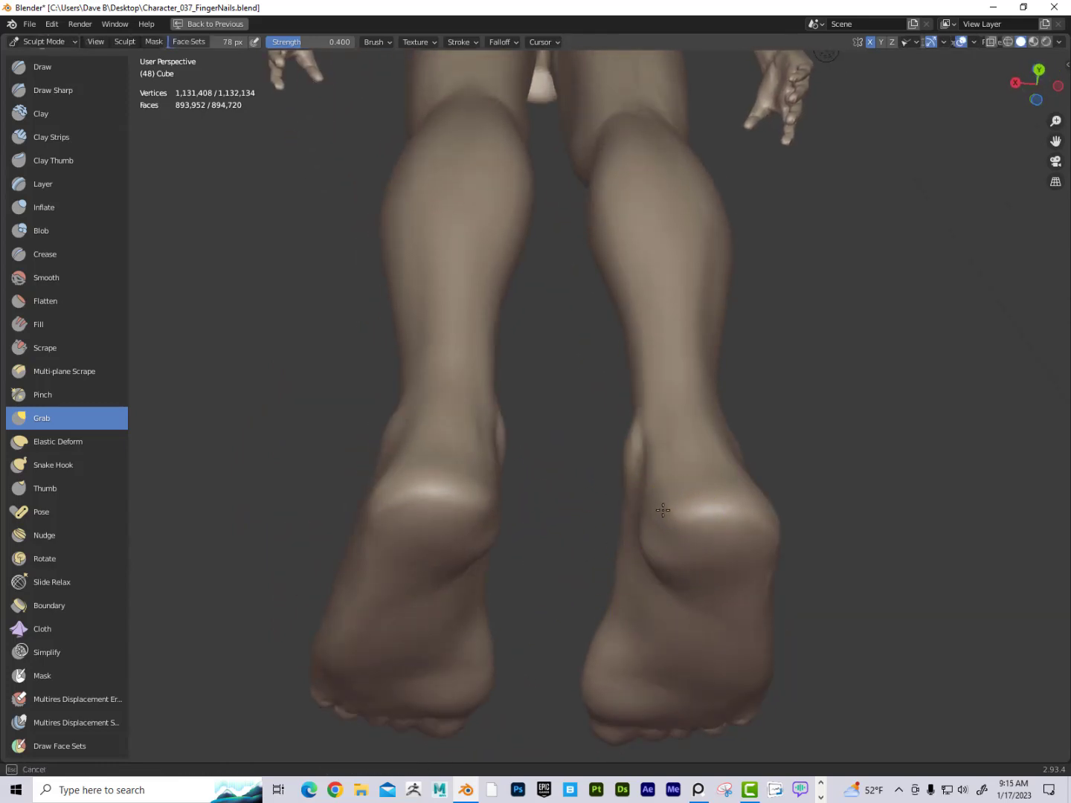
Set the Grab radius to 92 px and adjust the inner arch from beneath the feet
{"action": "middle_click_drag", "start_coordinate": [793, 494], "coordinate": [809, 455]}
{"action": "key", "text": "f"}
{"action": "left_click", "coordinate": [690, 498]}
{"action": "left_click_drag", "start_coordinate": [616, 484], "coordinate": [622, 472]}
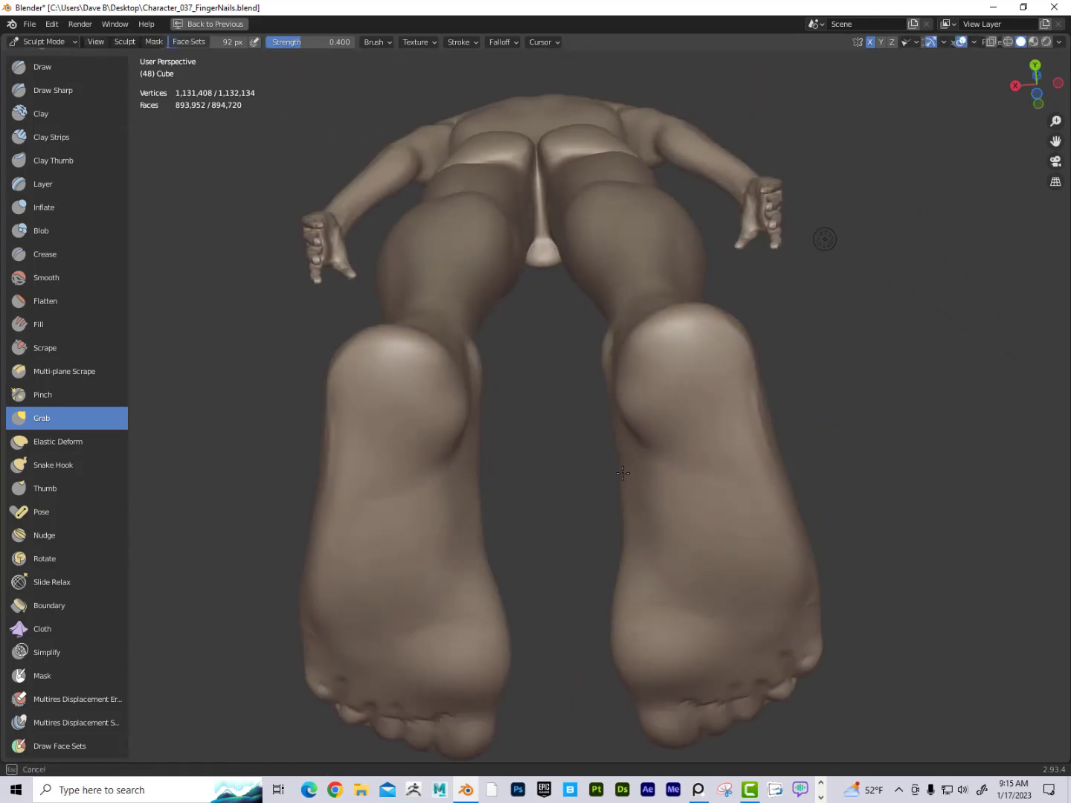
Set the Grab radius to 50 px and examine the feet from behind, the side and the front
{"action": "middle_click_drag", "start_coordinate": [766, 447], "coordinate": [770, 546]}
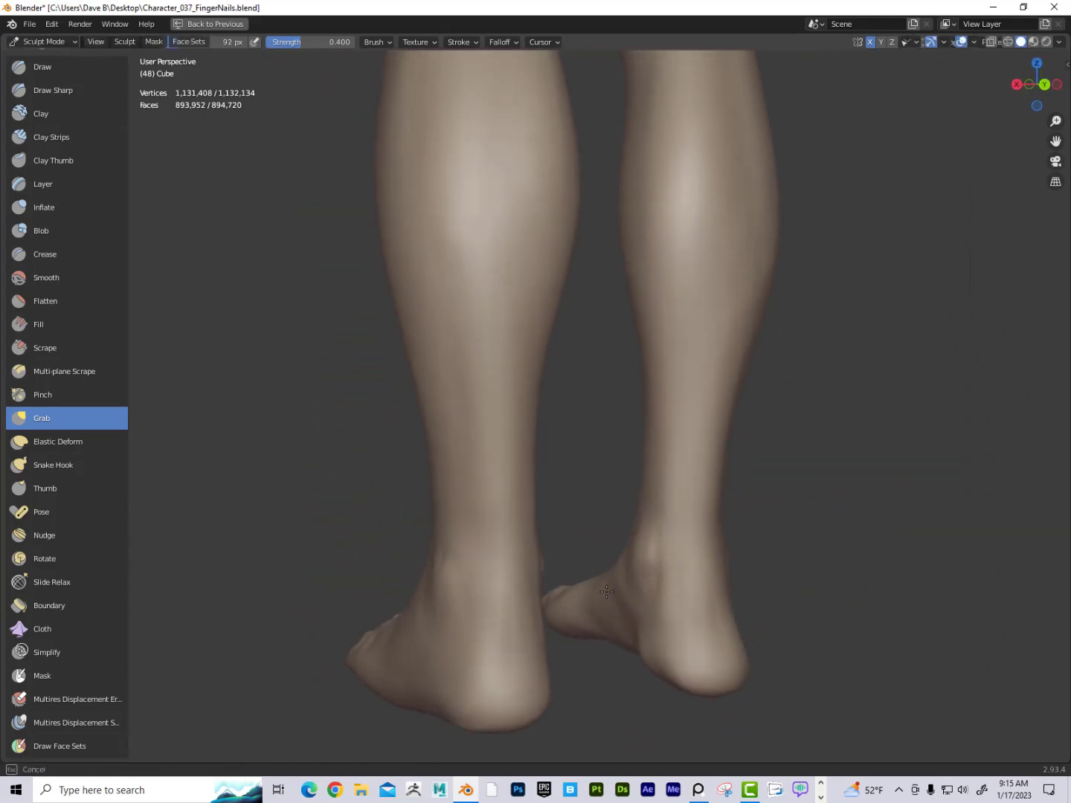
{"action": "mouse_move", "coordinate": [606, 591]}
{"action": "middle_mouse_down"}
{"action": "mouse_move", "coordinate": [834, 577]}
{"action": "mouse_move", "coordinate": [846, 591]}
{"action": "mouse_move", "coordinate": [861, 568]}
{"action": "middle_mouse_up"}
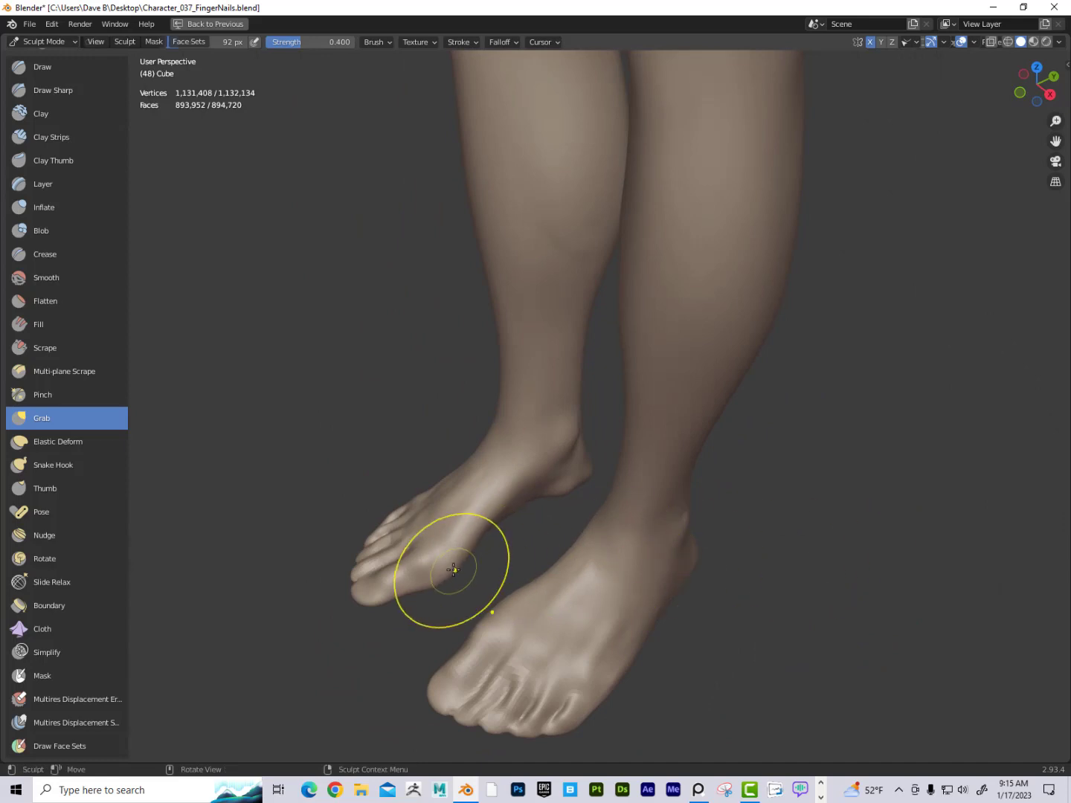
{"action": "middle_click_drag", "start_coordinate": [484, 538], "coordinate": [452, 437]}
{"action": "key", "text": "f"}
{"action": "left_click", "coordinate": [466, 684]}
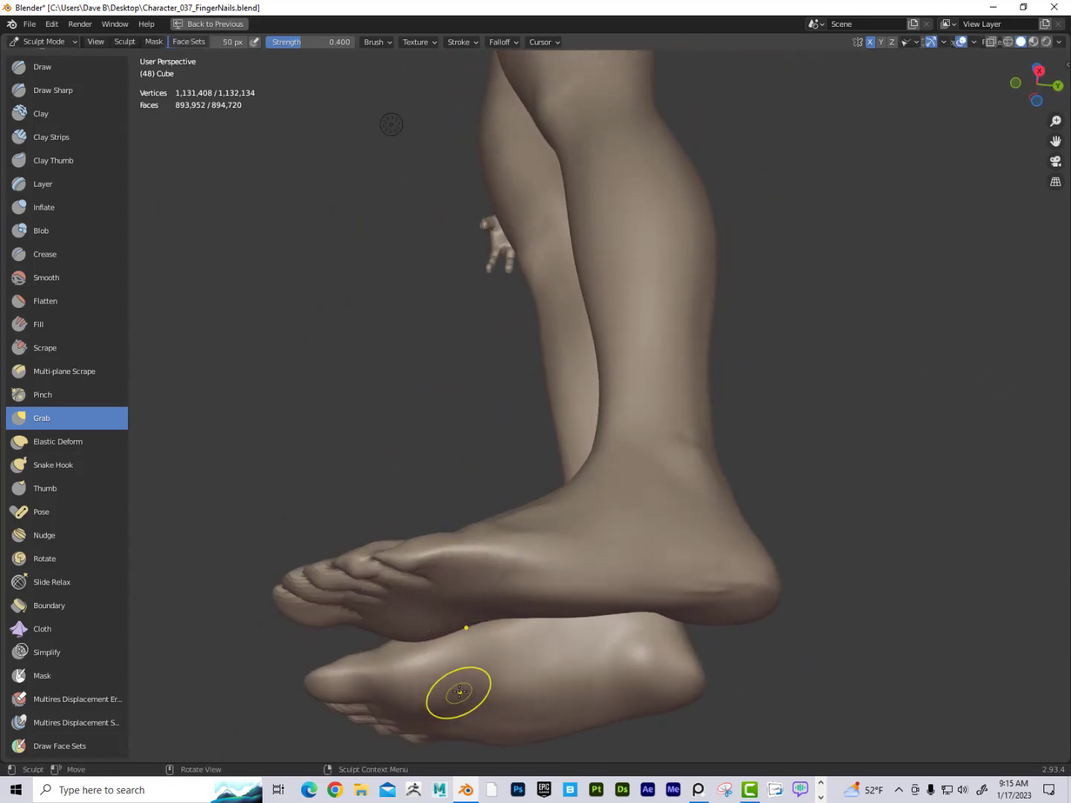
{"action": "mouse_move", "coordinate": [442, 443]}
{"action": "middle_mouse_down"}
{"action": "mouse_move", "coordinate": [580, 494]}
{"action": "mouse_move", "coordinate": [719, 521]}
{"action": "middle_mouse_up"}
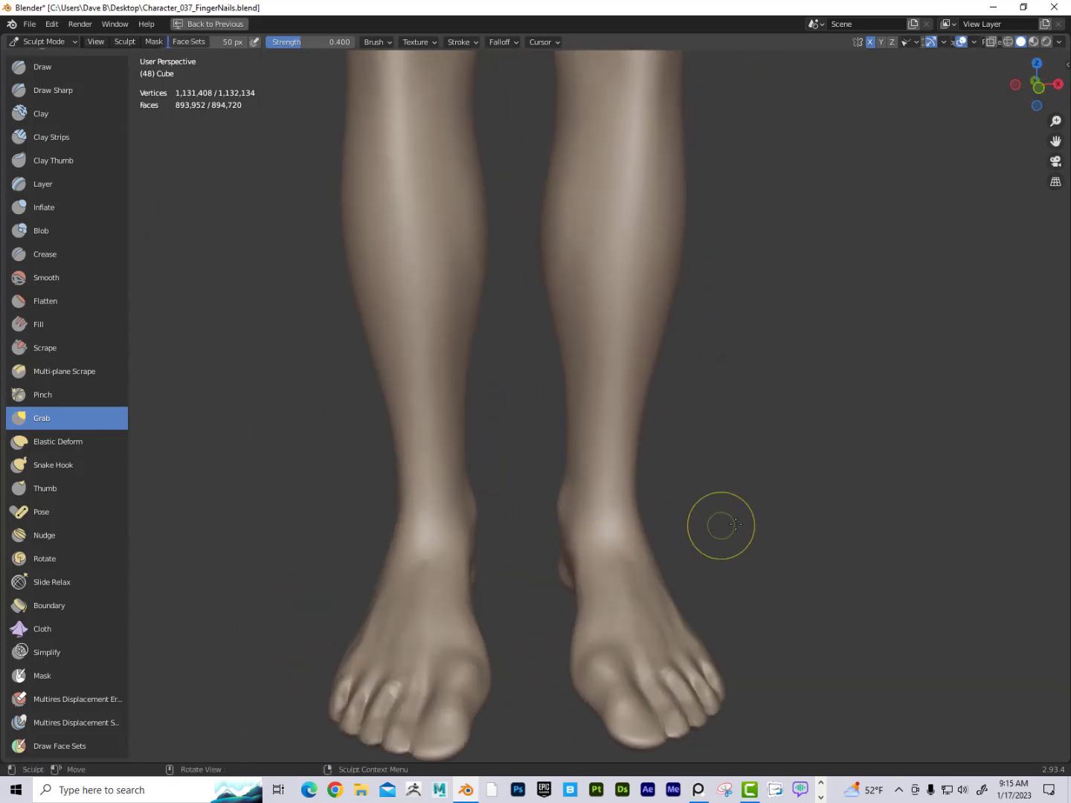
Sharpen the grooves between the toes with the Draw Sharp brush at 19 px
{"action": "middle_click_drag", "start_coordinate": [777, 580], "coordinate": [751, 529], "text": "ctrl"}
{"action": "middle_click_drag", "start_coordinate": [758, 624], "coordinate": [749, 461], "text": "shift"}
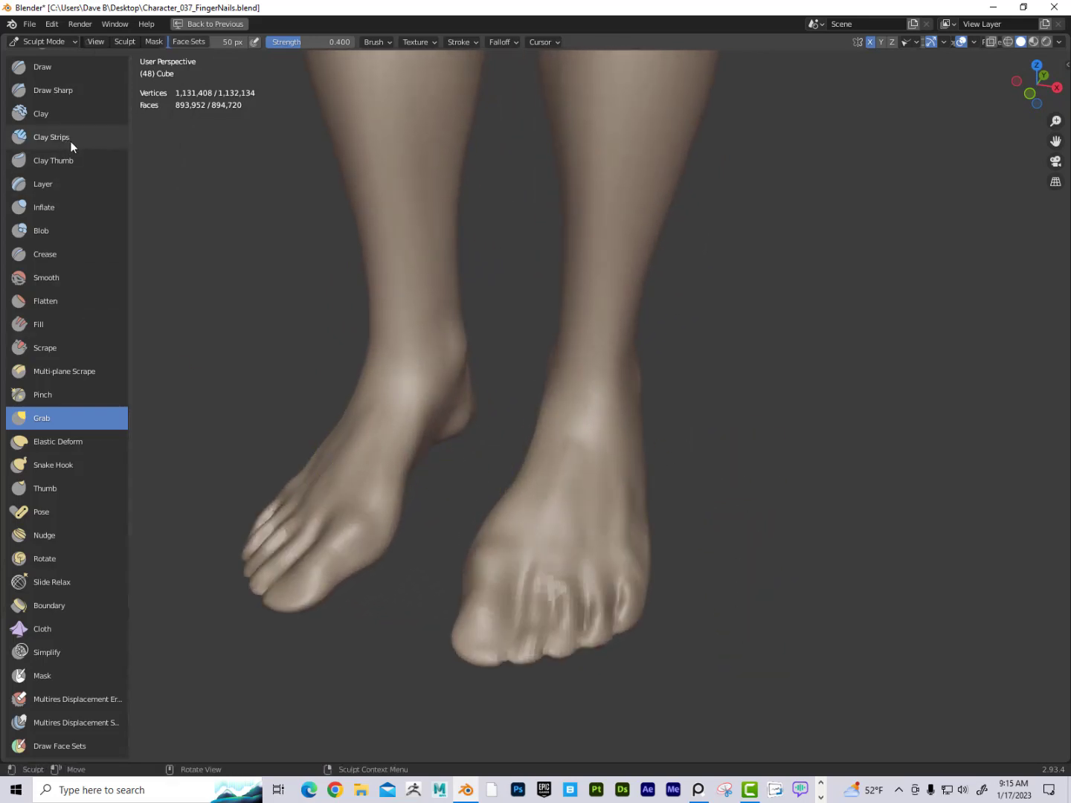
{"action": "left_click", "coordinate": [76, 92]}
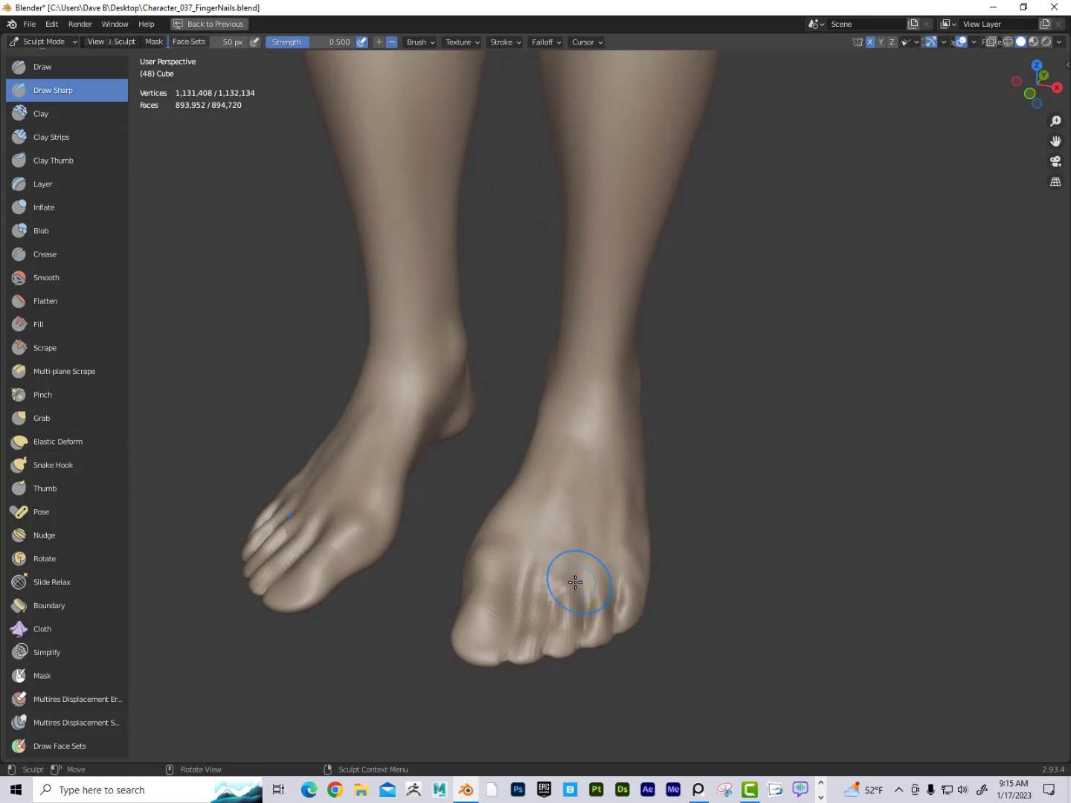
{"action": "key", "text": "f"}
{"action": "left_click", "coordinate": [547, 582]}
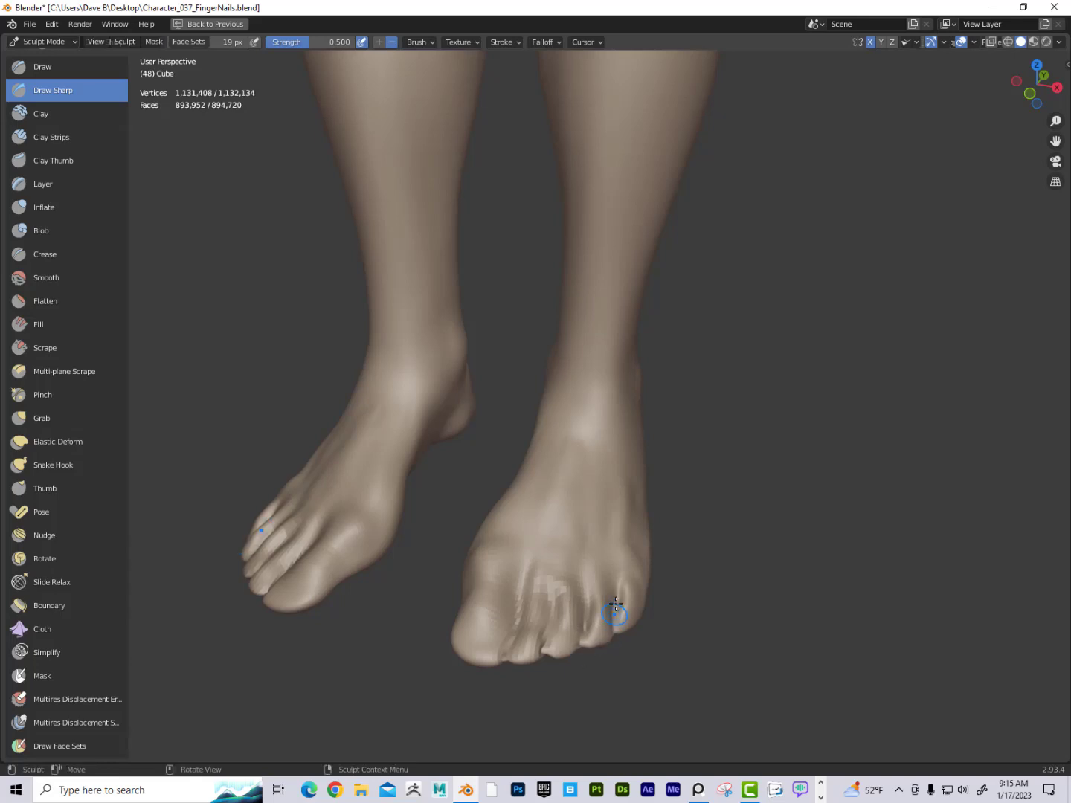
{"action": "left_click_drag", "start_coordinate": [698, 545], "coordinate": [692, 594], "text": "alt"}
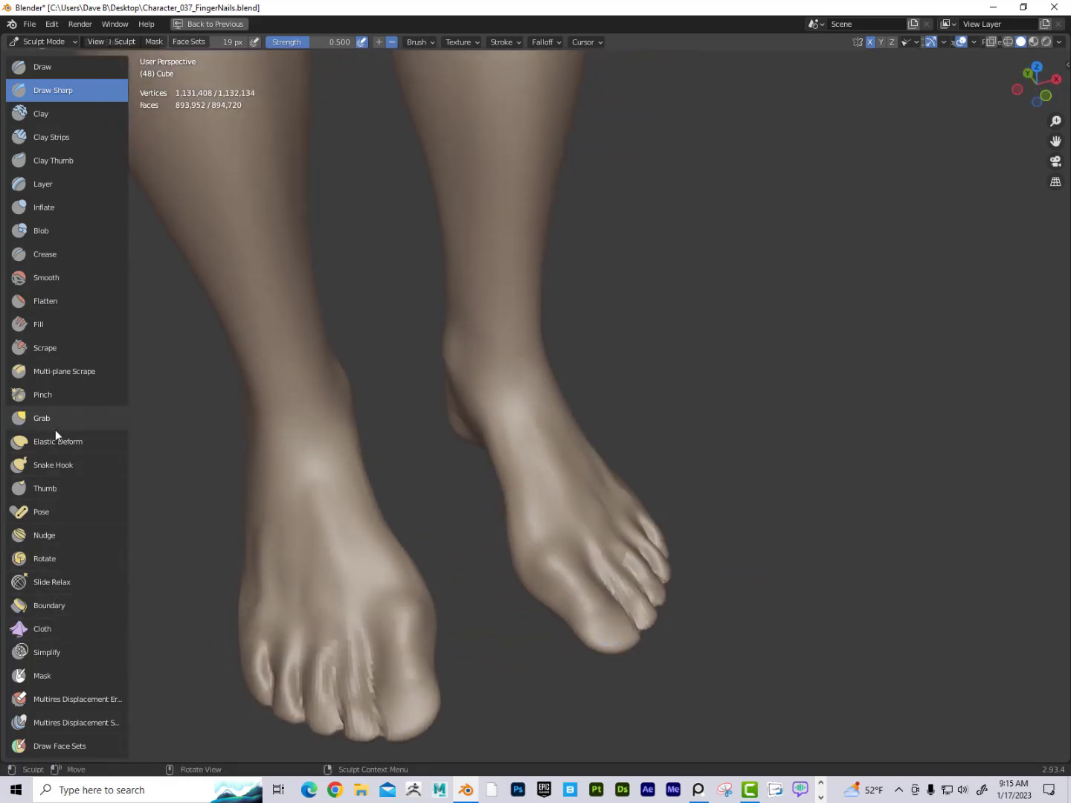
Paint a mask over the toenail areas with the Mask brush at 19 px, and invert the mask
{"action": "left_click", "coordinate": [74, 679]}
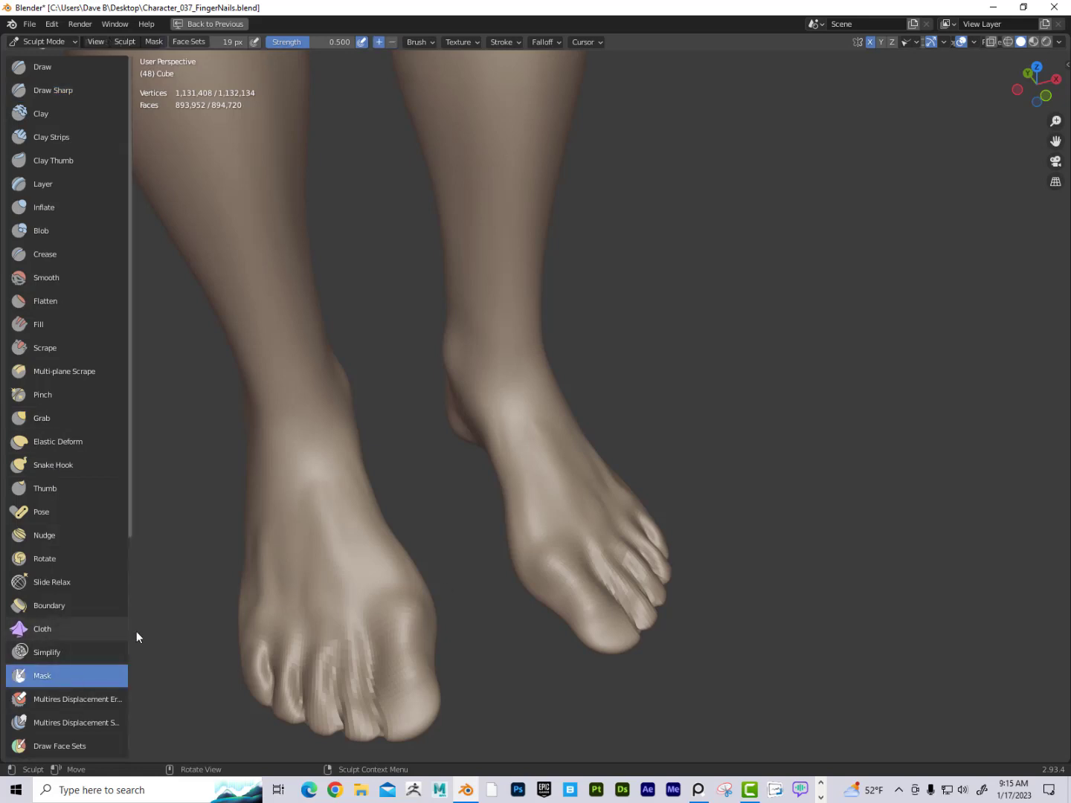
{"action": "left_click_drag", "start_coordinate": [610, 632], "coordinate": [555, 626], "text": "alt"}
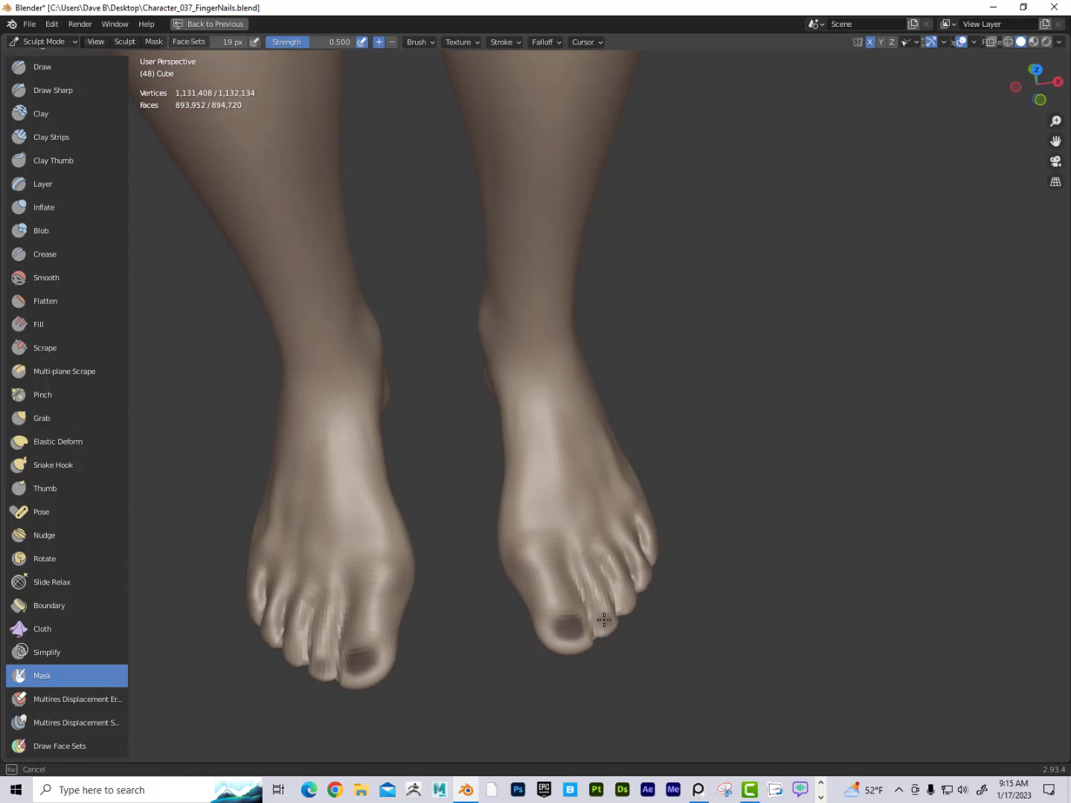
{"action": "middle_click_drag", "start_coordinate": [643, 556], "coordinate": [621, 600]}
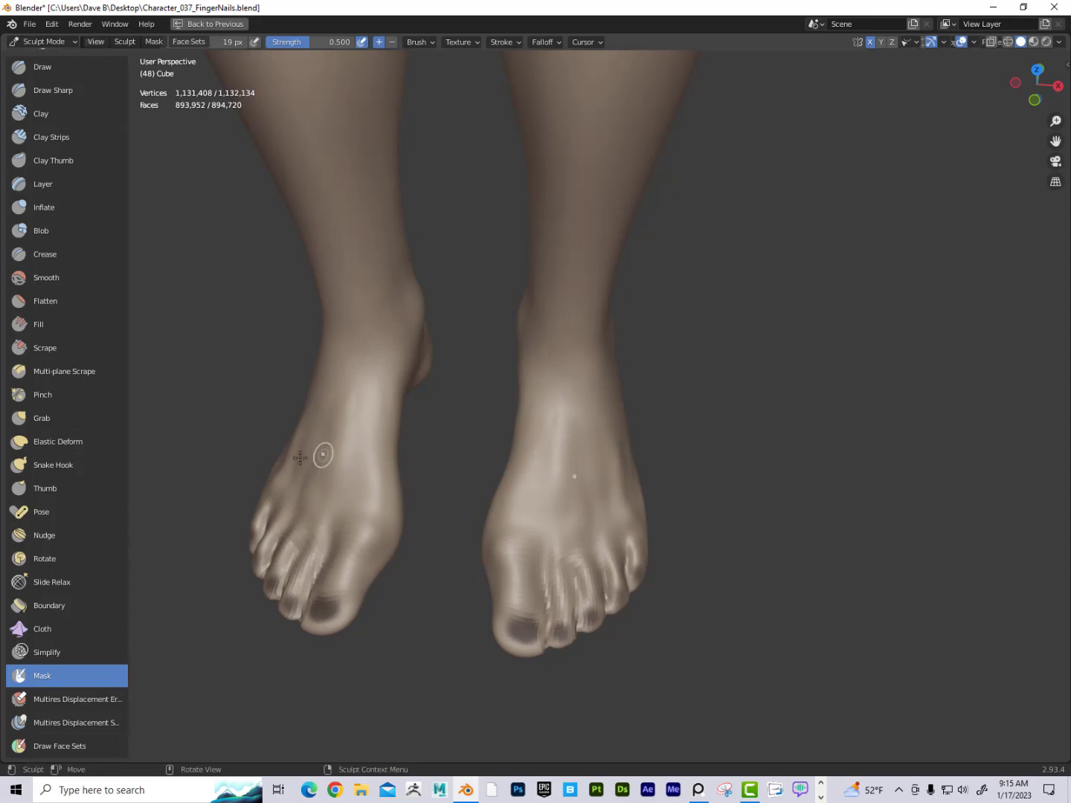
{"action": "left_click", "coordinate": [151, 42]}
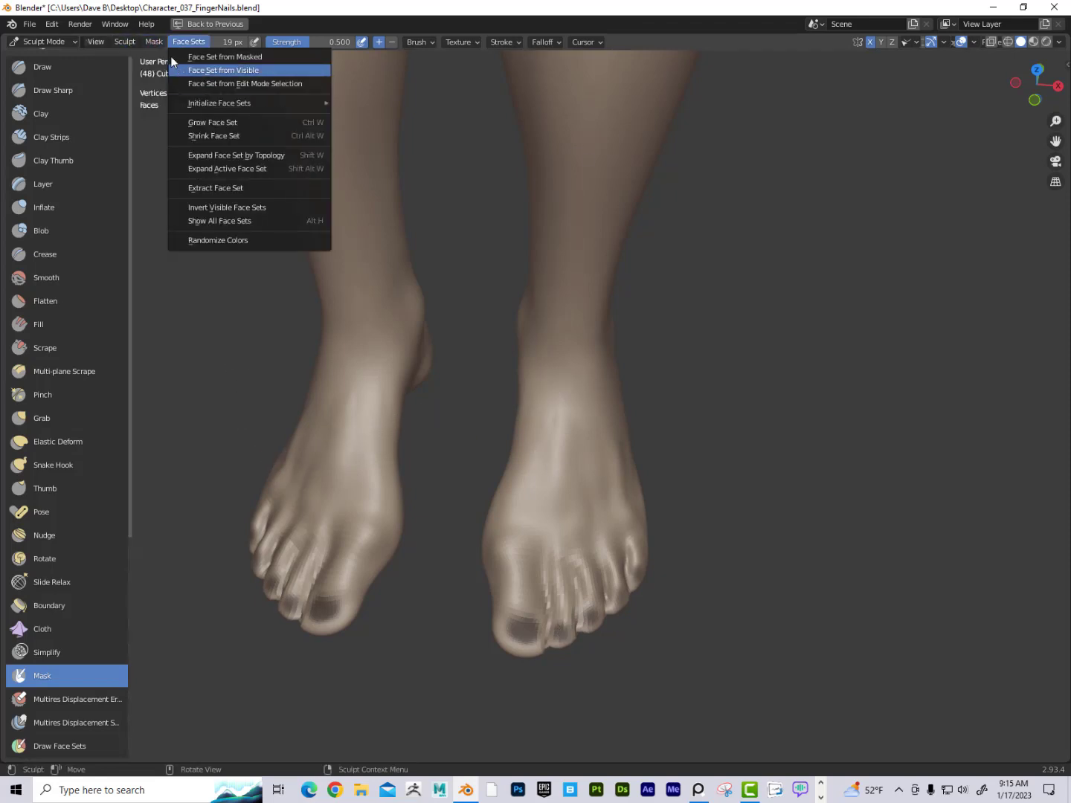
{"action": "left_click", "coordinate": [147, 42]}
{"action": "left_click", "coordinate": [151, 42]}
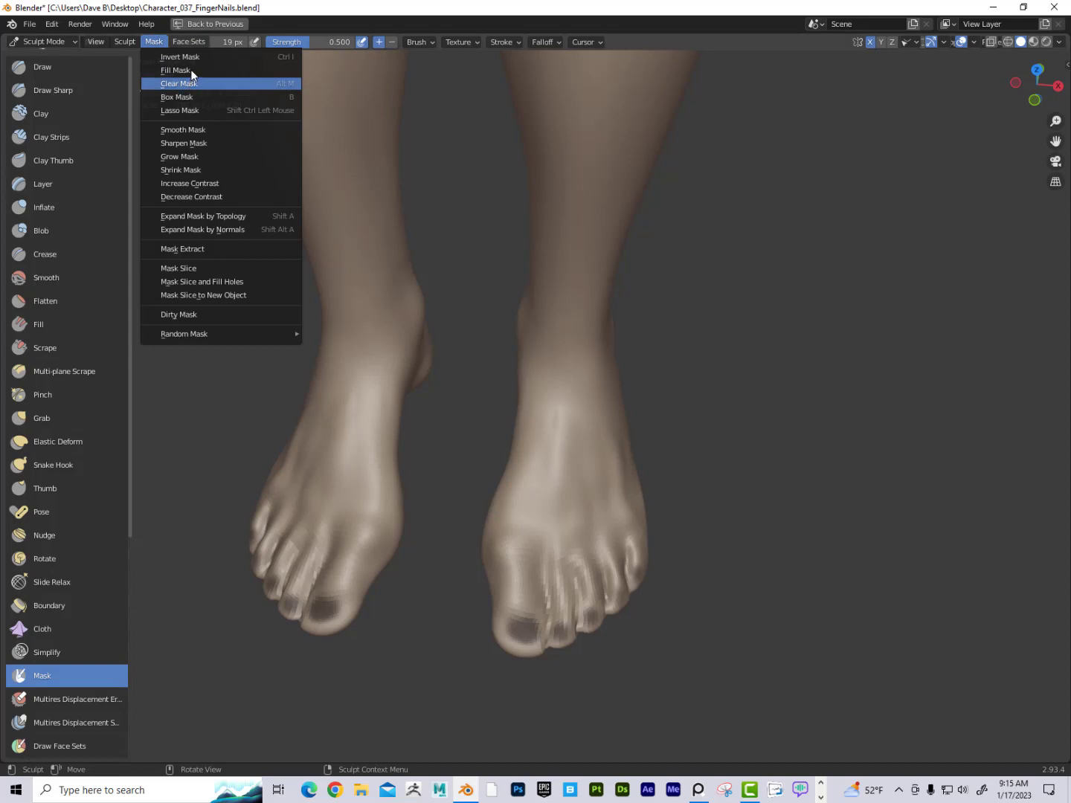
{"action": "left_click", "coordinate": [198, 57]}
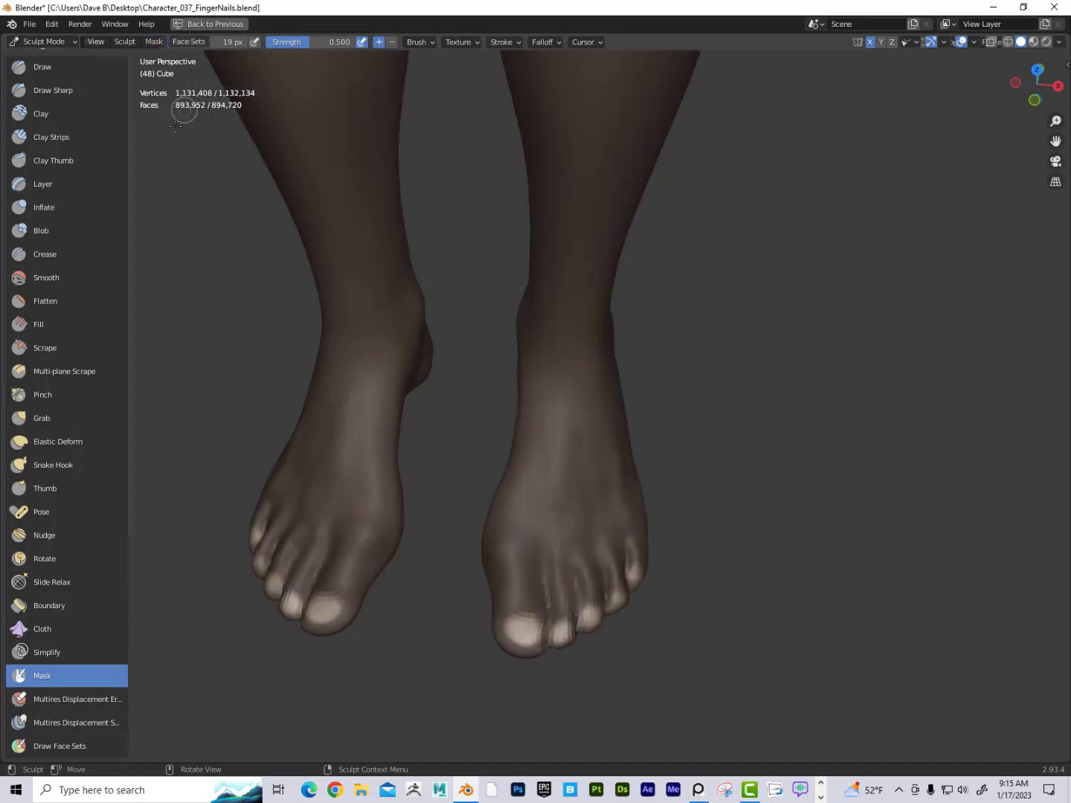
Pull the unmasked toenails into shape with the Grab brush at 39 px, working from the big toe across the smaller toes
{"action": "left_click", "coordinate": [68, 423]}
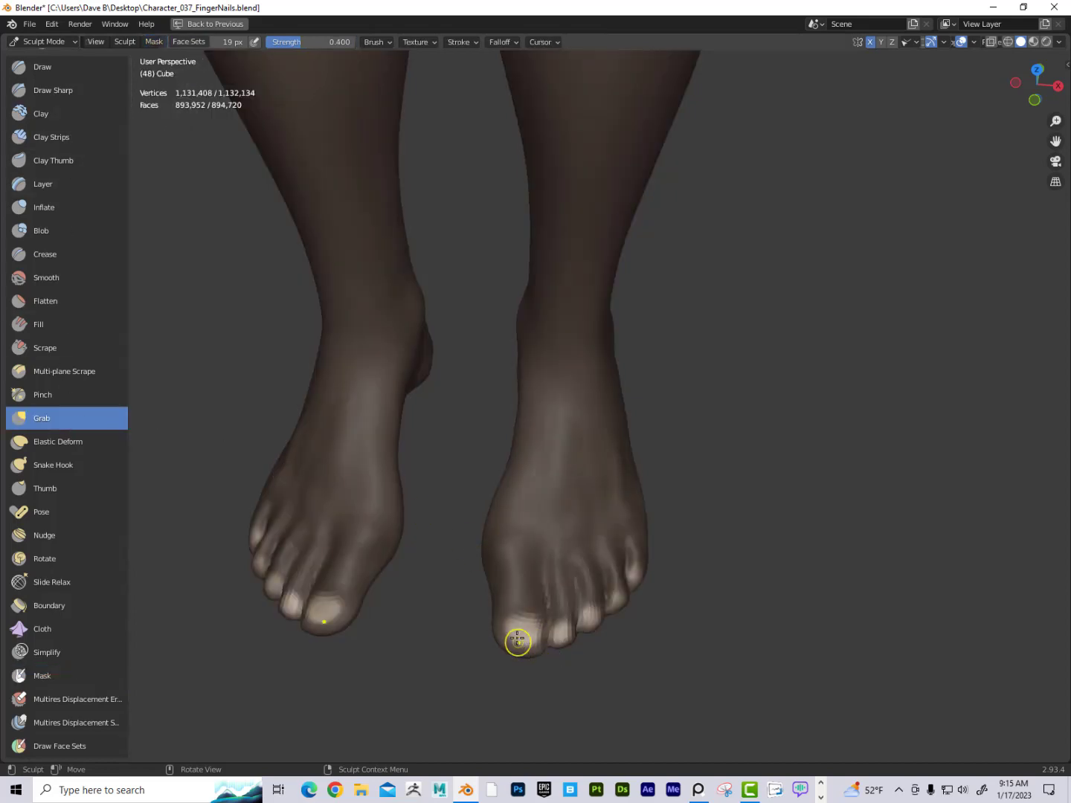
{"action": "key", "text": "f"}
{"action": "left_click", "coordinate": [552, 645]}
{"action": "mouse_move", "coordinate": [540, 700]}
{"action": "left_mouse_down"}
{"action": "mouse_move", "coordinate": [529, 716]}
{"action": "mouse_move", "coordinate": [537, 694]}
{"action": "left_mouse_up"}
{"action": "middle_click_drag", "start_coordinate": [539, 694], "coordinate": [514, 699]}
{"action": "left_click_drag", "start_coordinate": [488, 628], "coordinate": [486, 624]}
{"action": "middle_click_drag", "start_coordinate": [486, 660], "coordinate": [435, 588]}
{"action": "left_click_drag", "start_coordinate": [442, 606], "coordinate": [473, 624]}
{"action": "left_click_drag", "start_coordinate": [473, 625], "coordinate": [476, 628]}
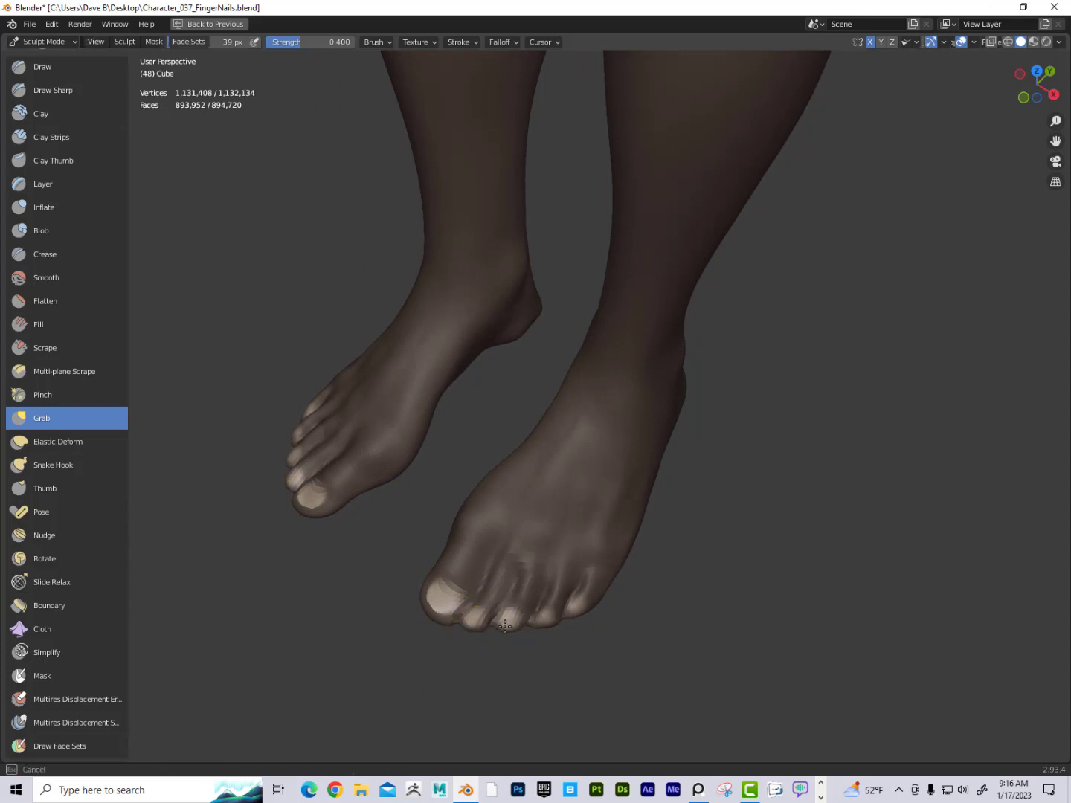
{"action": "mouse_move", "coordinate": [583, 600]}
{"action": "middle_mouse_down"}
{"action": "mouse_move", "coordinate": [570, 626]}
{"action": "mouse_move", "coordinate": [485, 616]}
{"action": "middle_mouse_up"}
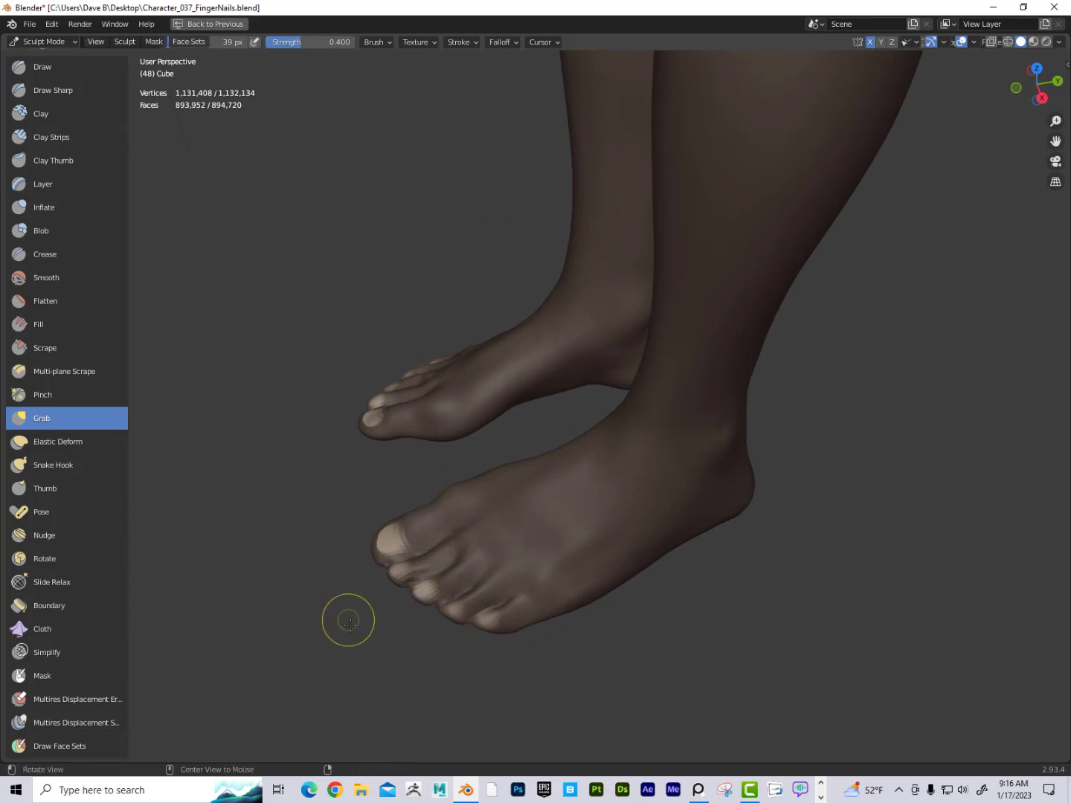
{"action": "middle_click_drag", "start_coordinate": [346, 617], "coordinate": [322, 424]}
Invert the mask to protect the toenails, and reshape the skin around them with the Grab brush at 39 px
{"action": "left_click", "coordinate": [154, 42]}
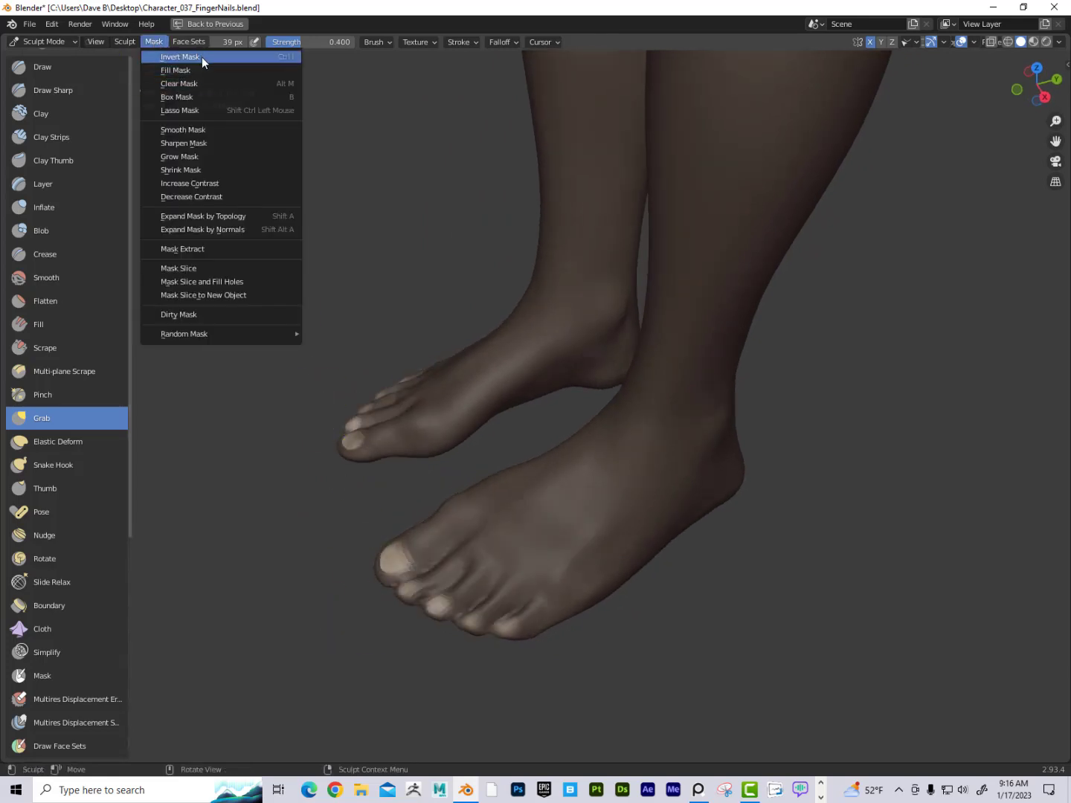
{"action": "left_click", "coordinate": [201, 57]}
{"action": "left_click_drag", "start_coordinate": [424, 553], "coordinate": [410, 558]}
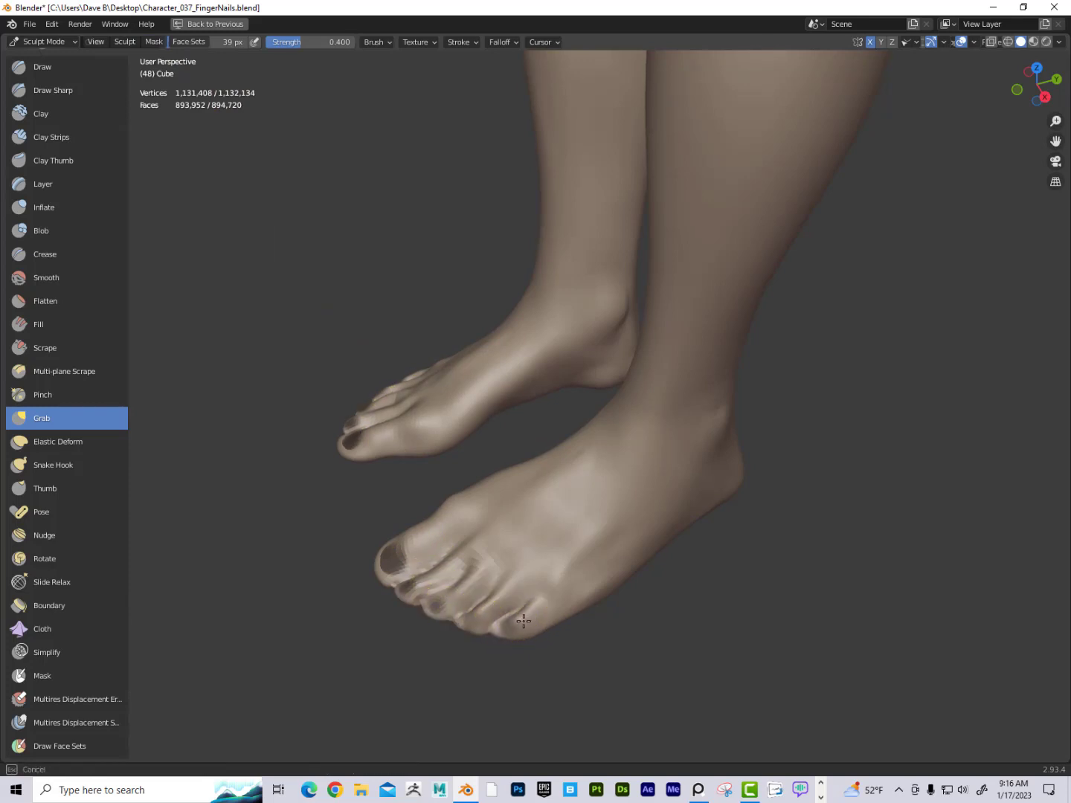
{"action": "middle_click_drag", "start_coordinate": [435, 662], "coordinate": [746, 563]}
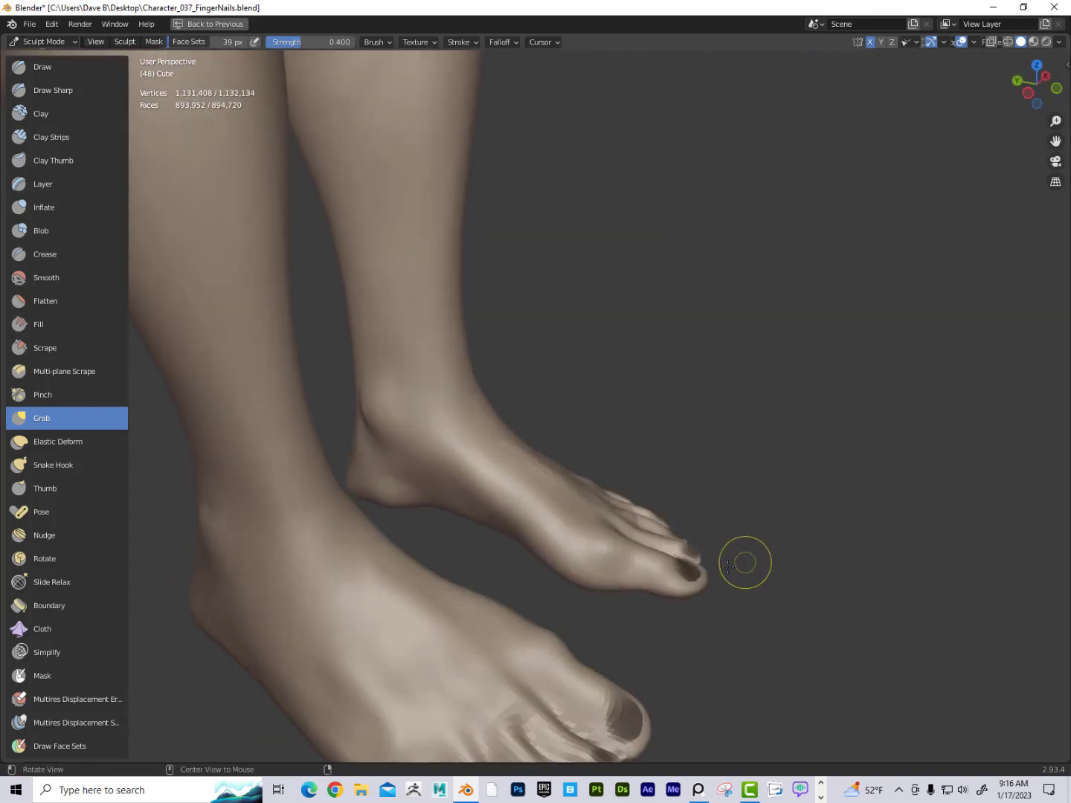
{"action": "middle_click_drag", "start_coordinate": [673, 567], "coordinate": [668, 523]}
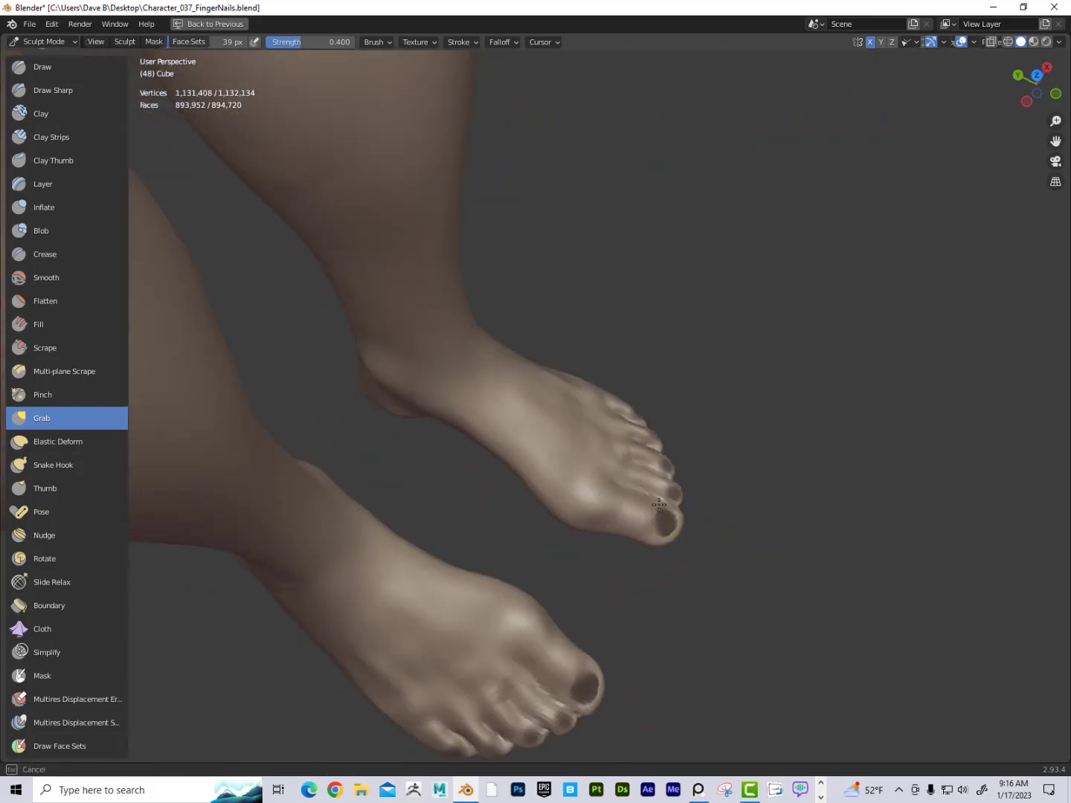
{"action": "left_click_drag", "start_coordinate": [660, 504], "coordinate": [657, 506]}
{"action": "left_click_drag", "start_coordinate": [654, 521], "coordinate": [656, 521]}
{"action": "middle_click_drag", "start_coordinate": [734, 525], "coordinate": [421, 201]}
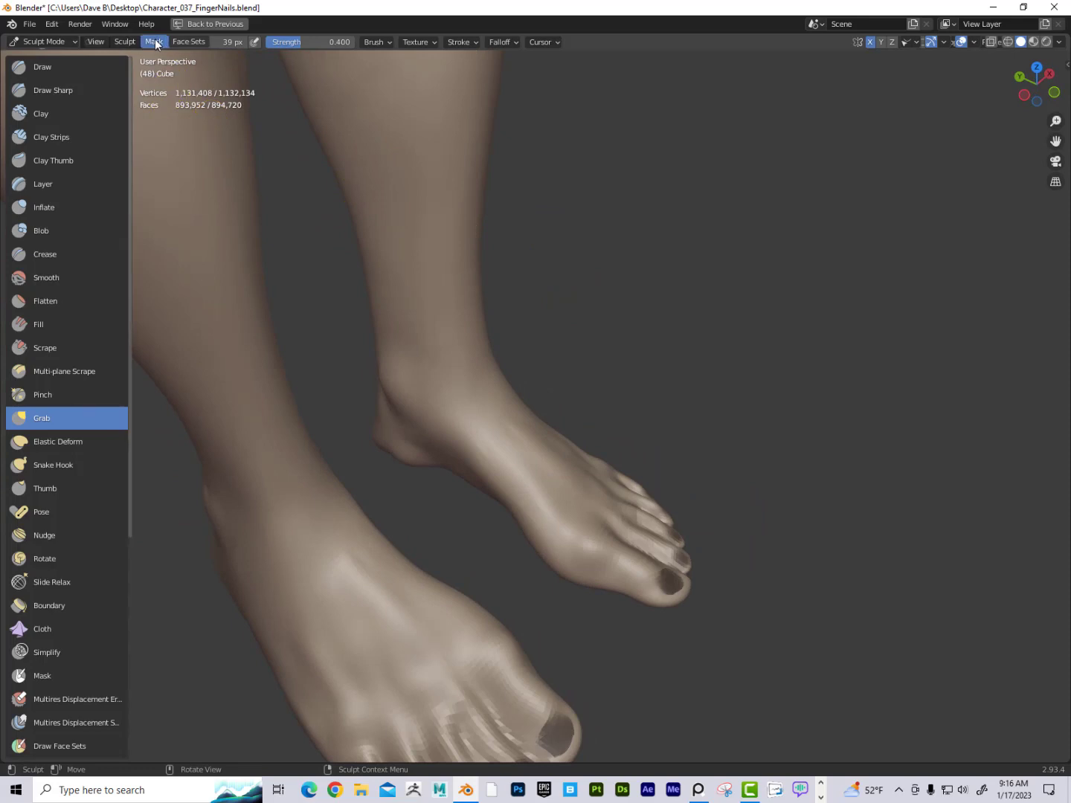
Invert the toenail mask again and clear it from the whole model
{"action": "left_click", "coordinate": [154, 42]}
{"action": "left_click", "coordinate": [164, 67]}
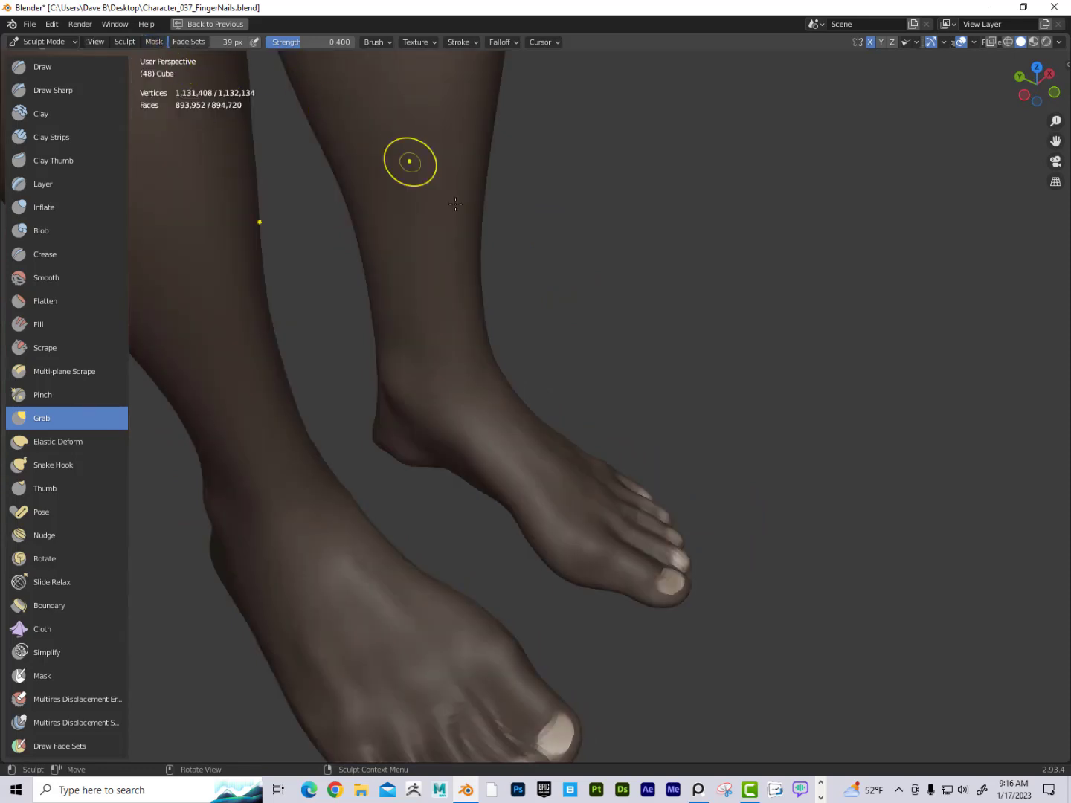
{"action": "left_click", "coordinate": [154, 42]}
{"action": "left_click", "coordinate": [186, 82]}
Reshape the ankles and the lower-leg contour just above the feet with the Grab brush at 60 px
{"action": "scroll", "coordinate": [506, 255], "scroll_direction": "down", "scroll_amount": 6}
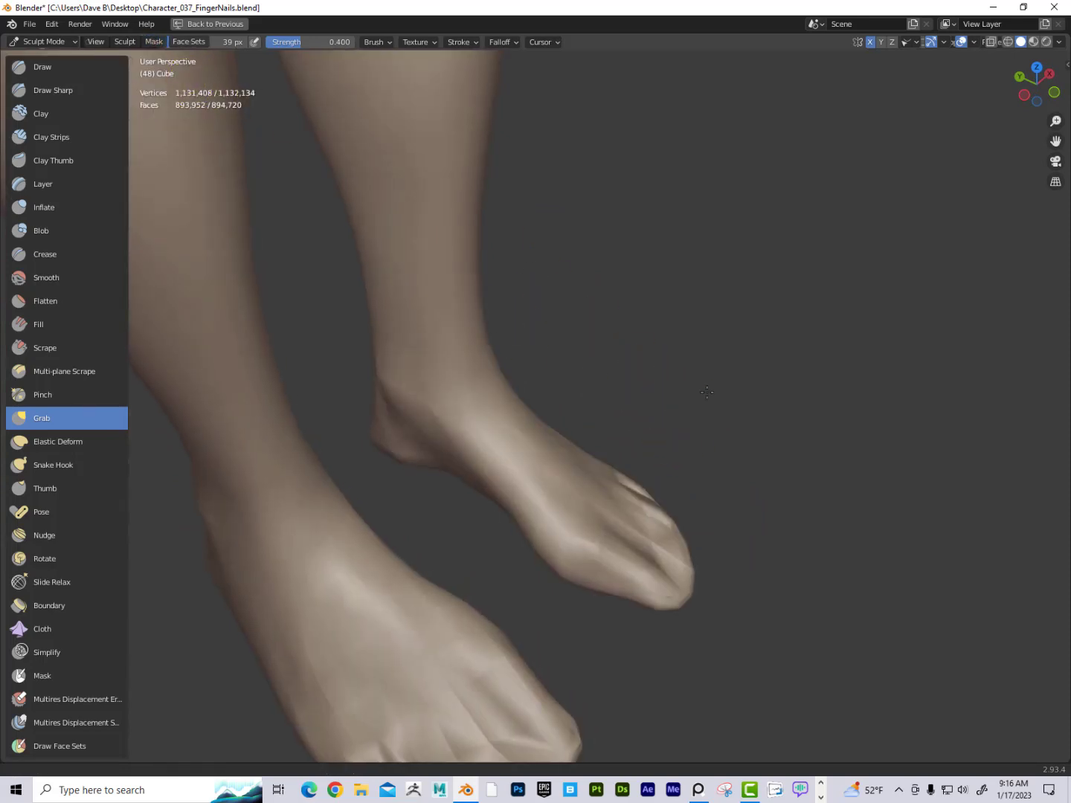
{"action": "middle_click_drag", "start_coordinate": [713, 492], "coordinate": [688, 485]}
{"action": "left_click", "coordinate": [475, 542]}
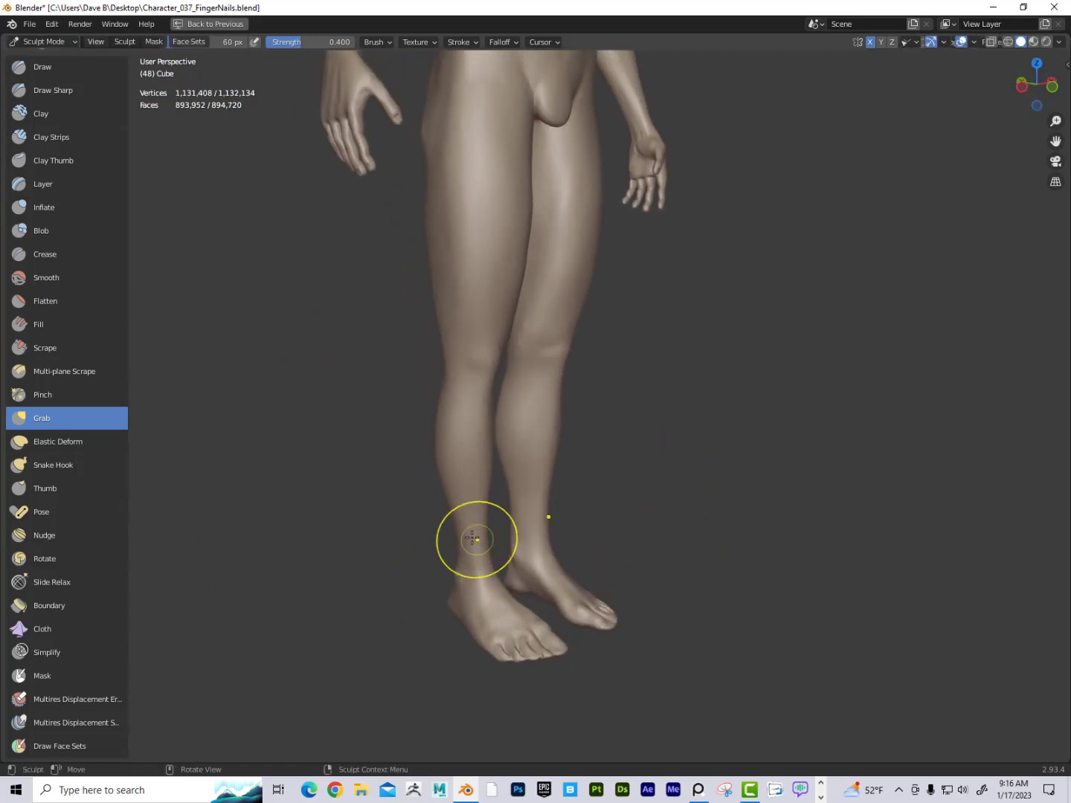
{"action": "left_click_drag", "start_coordinate": [466, 534], "coordinate": [454, 533]}
{"action": "left_click_drag", "start_coordinate": [454, 534], "coordinate": [454, 546]}
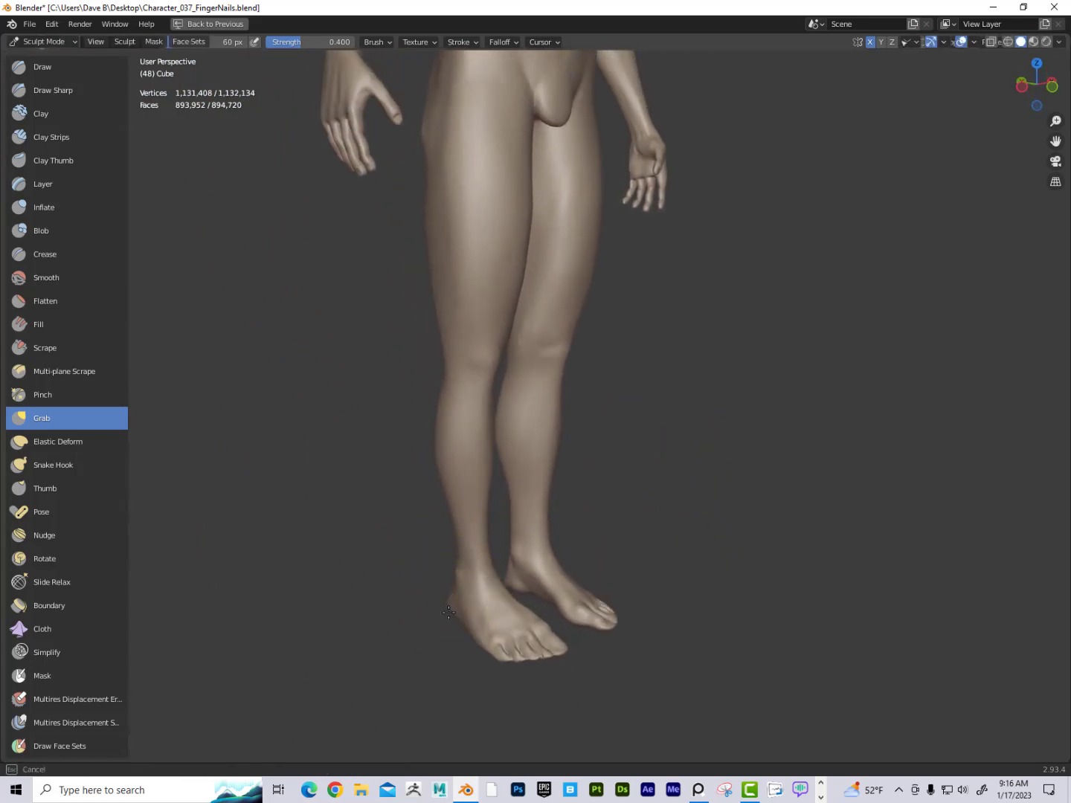
{"action": "middle_click_drag", "start_coordinate": [433, 660], "coordinate": [529, 623]}
{"action": "left_click_drag", "start_coordinate": [529, 623], "coordinate": [531, 597]}
{"action": "left_click_drag", "start_coordinate": [534, 594], "coordinate": [535, 579]}
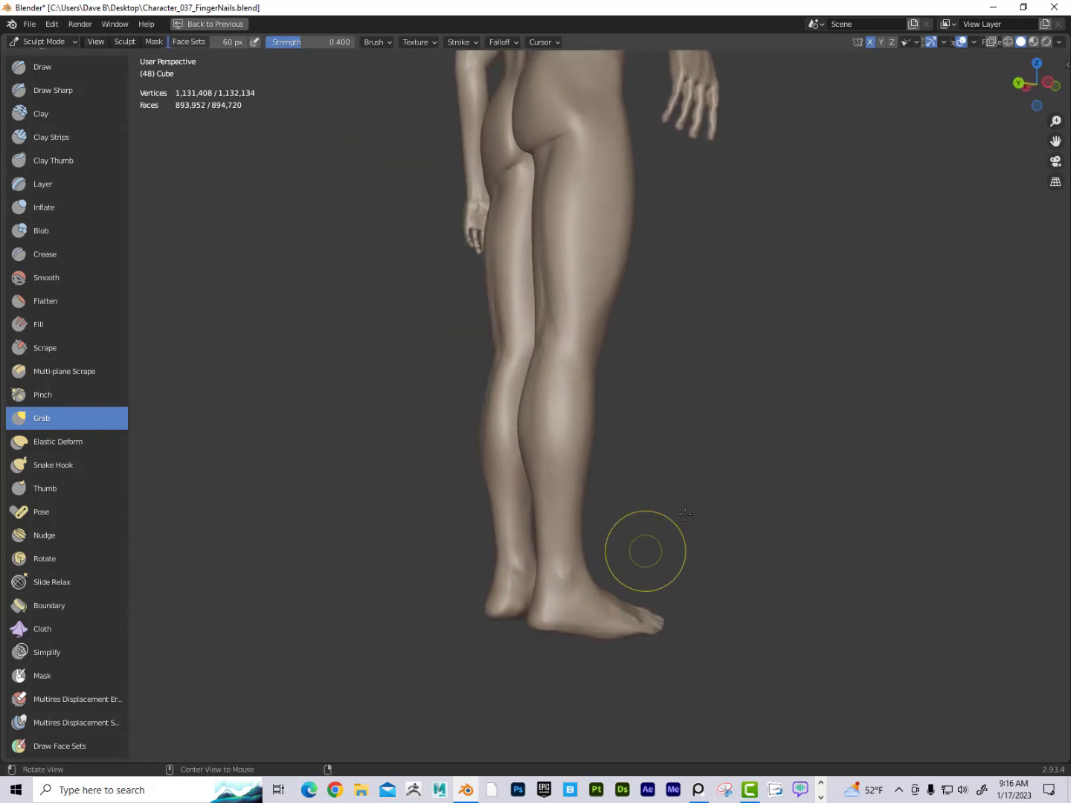
Pull the underside of the heel slightly downward in the left orthographic view with the Grab brush at 60 px
{"action": "middle_click_drag", "start_coordinate": [646, 552], "coordinate": [689, 566]}
{"action": "middle_click_drag", "start_coordinate": [656, 614], "coordinate": [583, 644]}
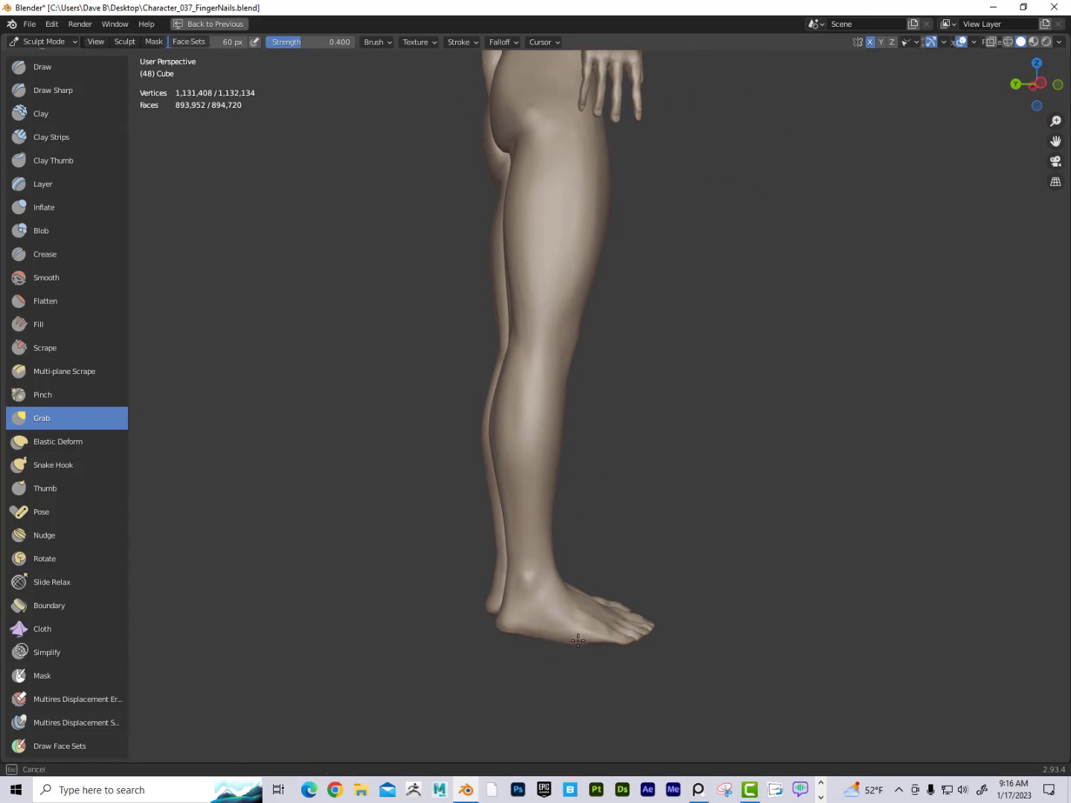
{"action": "left_click", "coordinate": [1033, 86]}
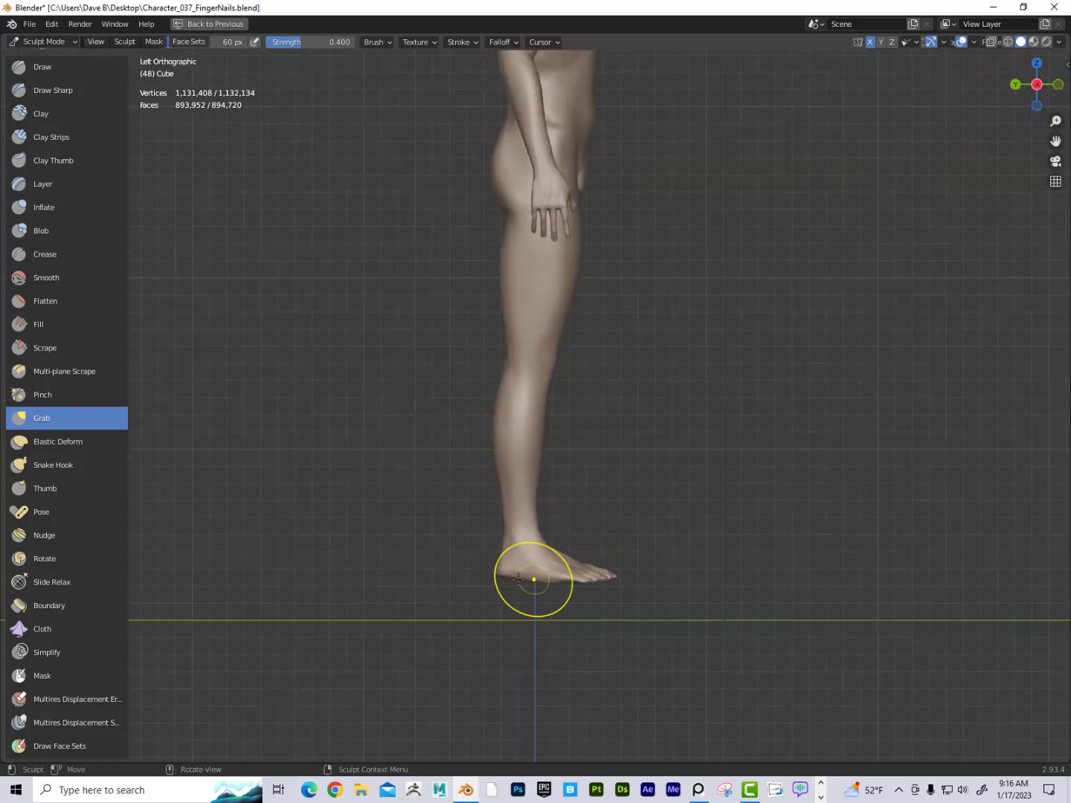
{"action": "mouse_move", "coordinate": [681, 517]}
{"action": "middle_mouse_down", "text": "ctrl"}
{"action": "mouse_move", "coordinate": [679, 548]}
{"action": "mouse_move", "coordinate": [673, 425]}
{"action": "middle_mouse_up", "text": "ctrl"}
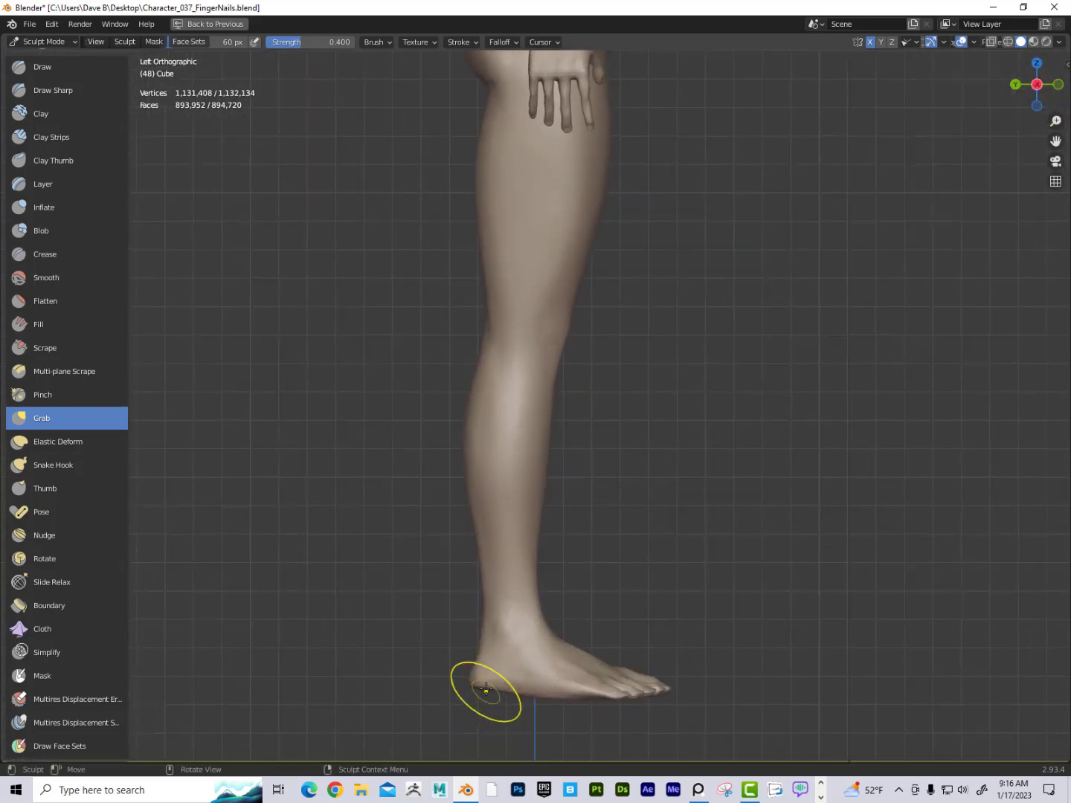
{"action": "left_click_drag", "start_coordinate": [485, 690], "coordinate": [488, 693]}
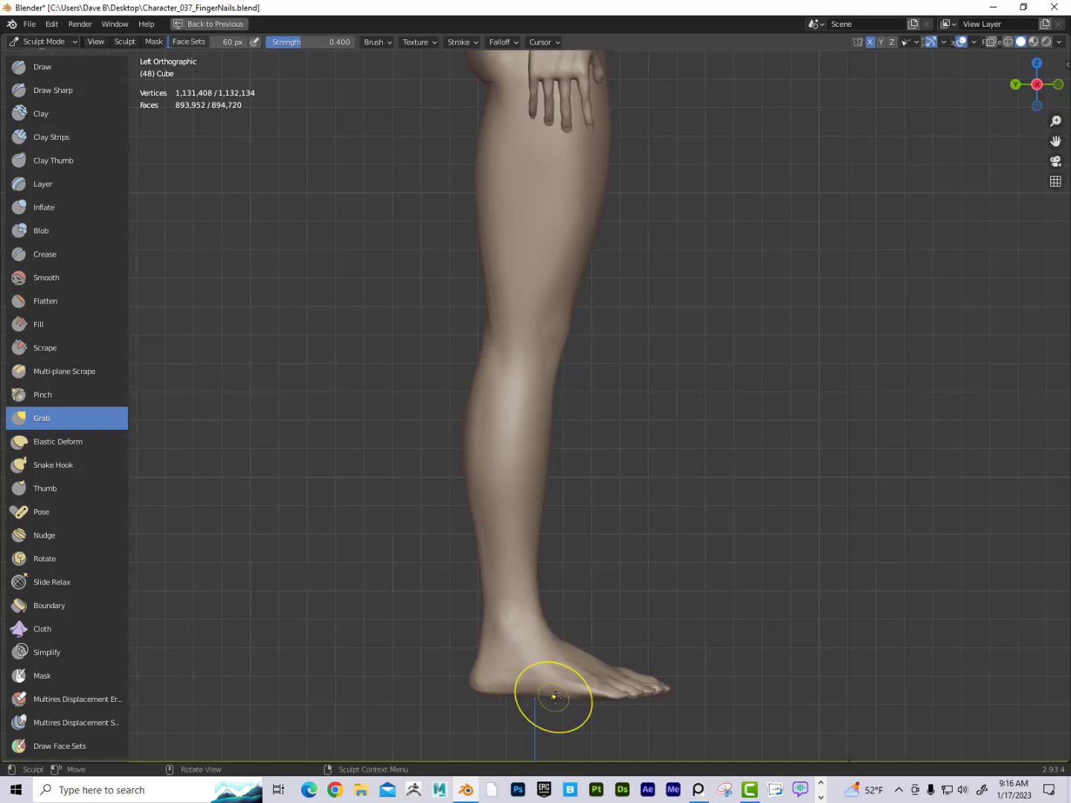
Restore the multi-view sculpting layout and adjust the foot against the side anatomy reference with the Grab brush at 60 px
{"action": "left_click", "coordinate": [1058, 83]}
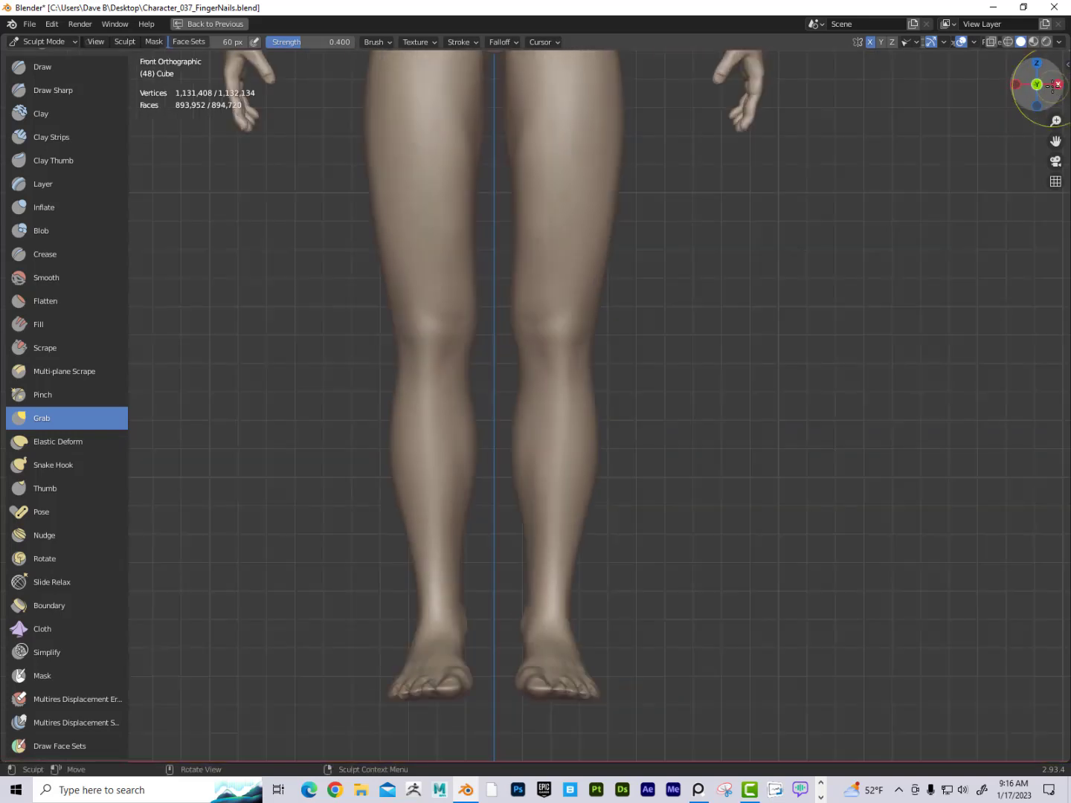
{"action": "left_click", "coordinate": [1058, 83]}
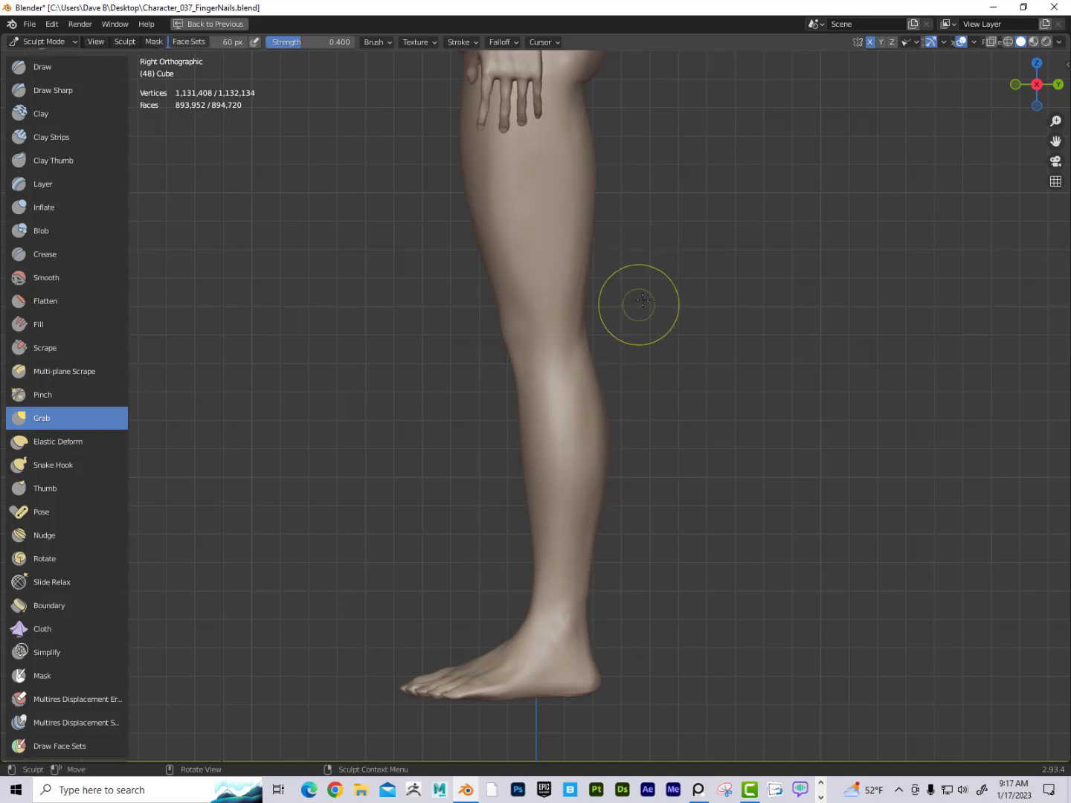
{"action": "key", "text": "ctrl+space"}
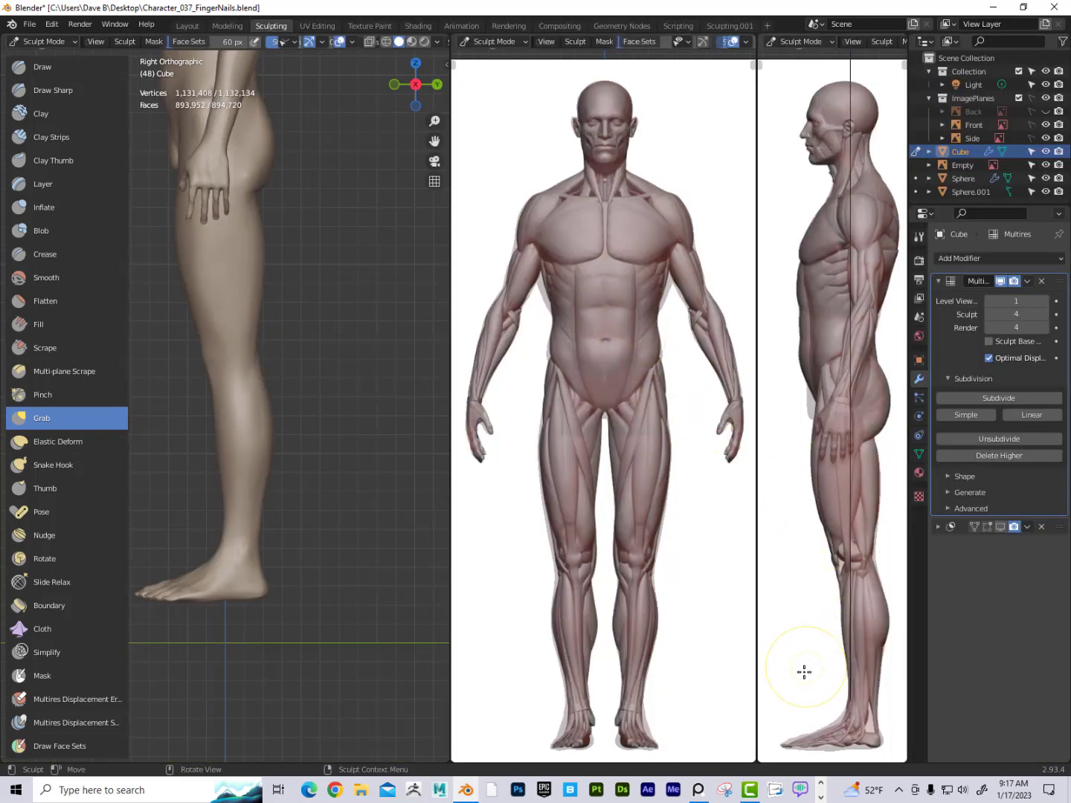
{"action": "mouse_move", "coordinate": [807, 666]}
{"action": "middle_mouse_down", "text": "ctrl"}
{"action": "mouse_move", "coordinate": [813, 678]}
{"action": "mouse_move", "coordinate": [819, 659]}
{"action": "middle_mouse_up", "text": "ctrl"}
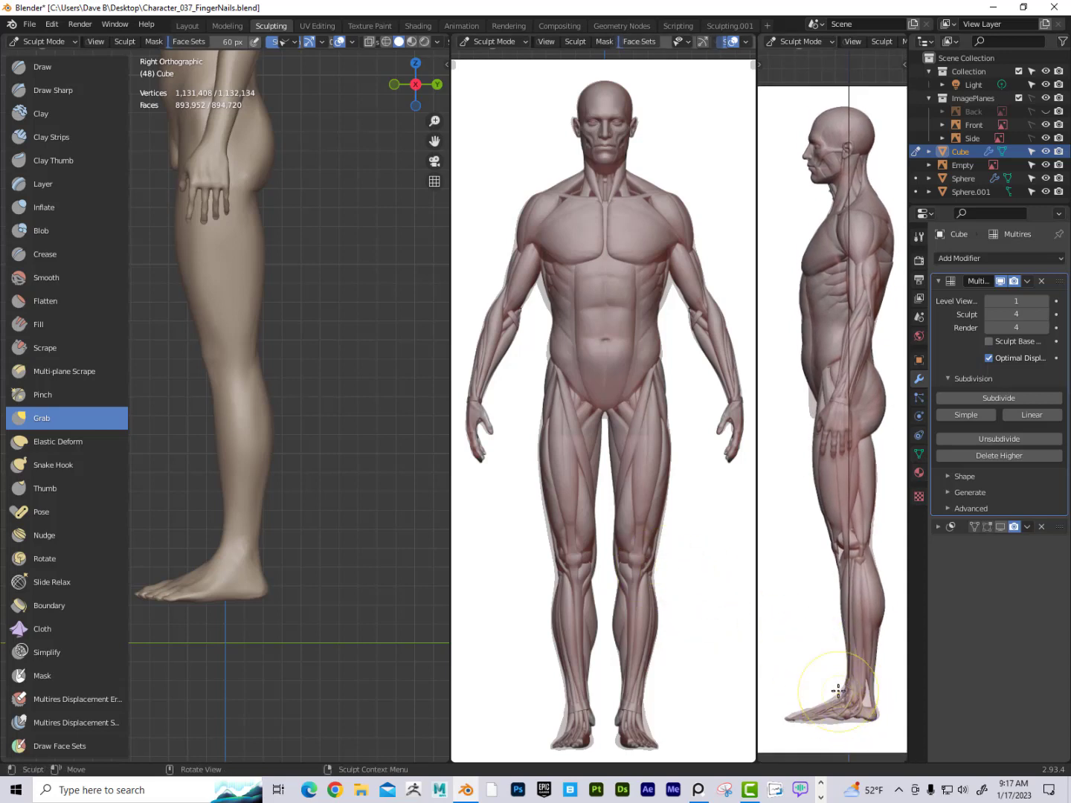
{"action": "mouse_move", "coordinate": [841, 697]}
{"action": "left_mouse_down"}
{"action": "mouse_move", "coordinate": [850, 719]}
{"action": "mouse_move", "coordinate": [875, 717]}
{"action": "left_mouse_up"}
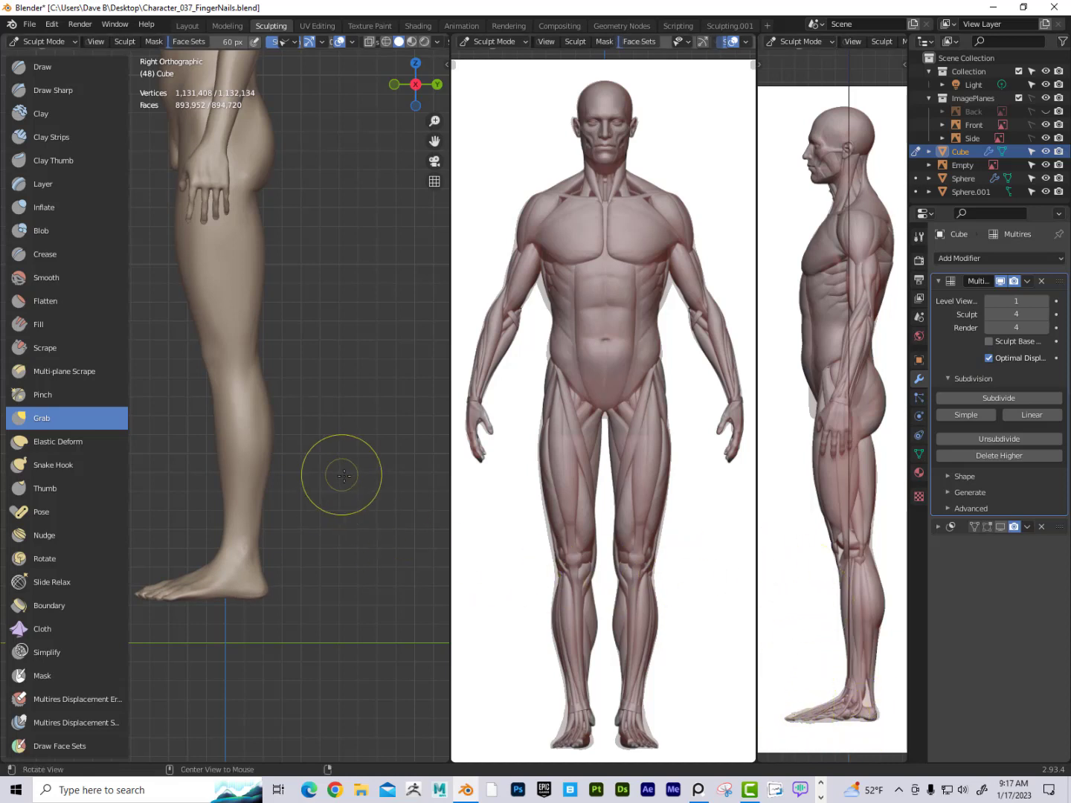
{"action": "mouse_move", "coordinate": [342, 473]}
{"action": "middle_mouse_down"}
{"action": "mouse_move", "coordinate": [358, 513]}
{"action": "mouse_move", "coordinate": [374, 520]}
{"action": "mouse_move", "coordinate": [383, 570]}
{"action": "middle_mouse_up"}
{"action": "left_click_drag", "start_coordinate": [384, 571], "coordinate": [375, 529], "text": "ctrl+alt"}
{"action": "mouse_move", "coordinate": [380, 583]}
{"action": "left_mouse_down", "text": "alt+shift"}
{"action": "mouse_move", "coordinate": [365, 531]}
{"action": "mouse_move", "coordinate": [375, 547]}
{"action": "left_mouse_up", "text": "alt+shift"}
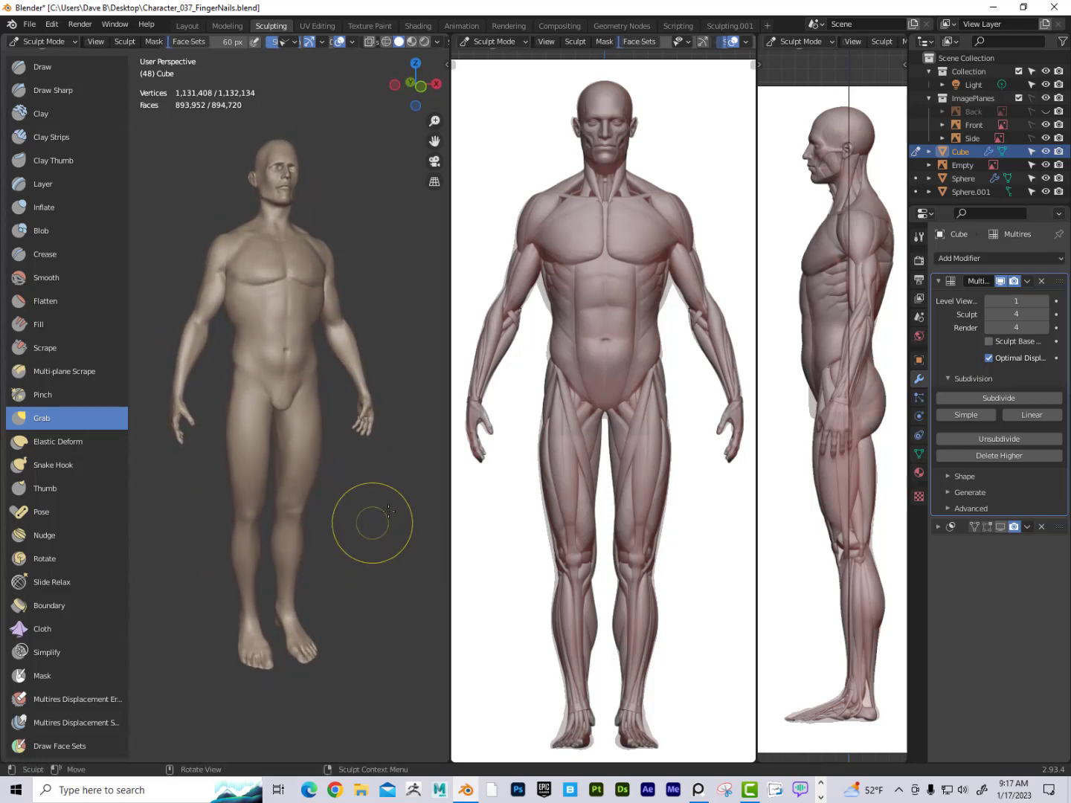